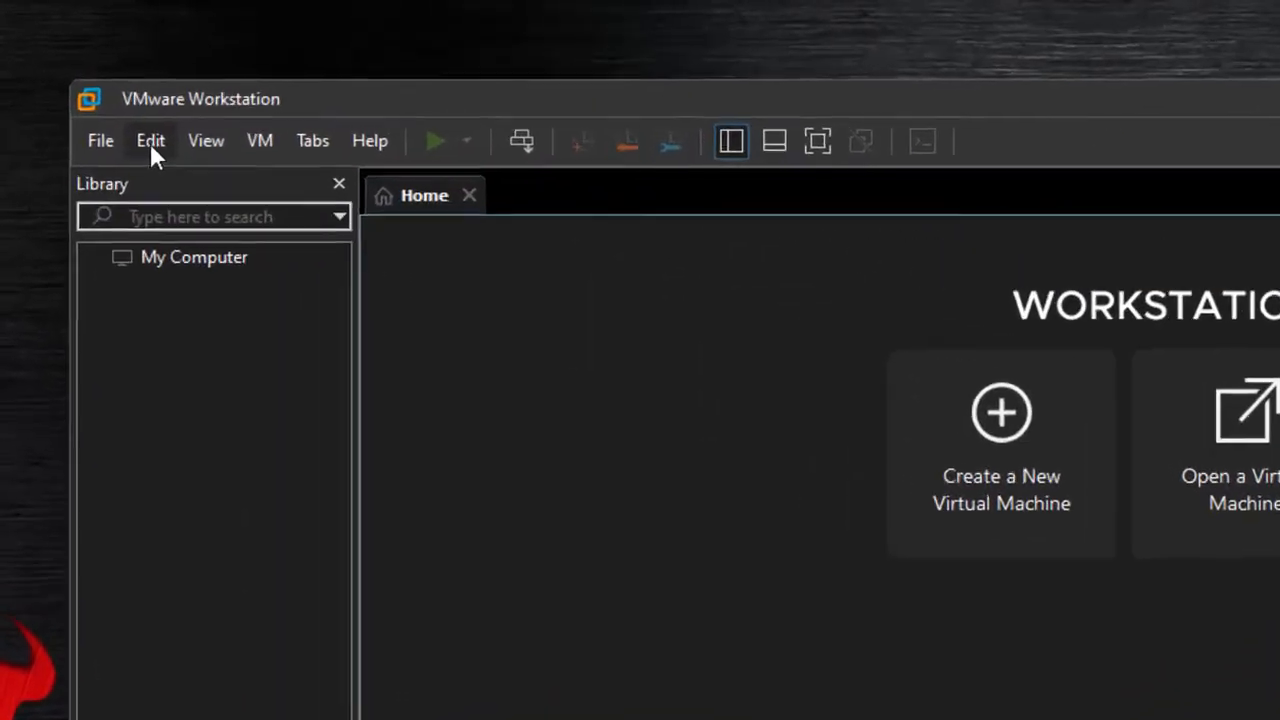
# Open the Virtual Network Editor and unlock its network configuration for changes with administrator privileges
pyautogui.click(89, 83)
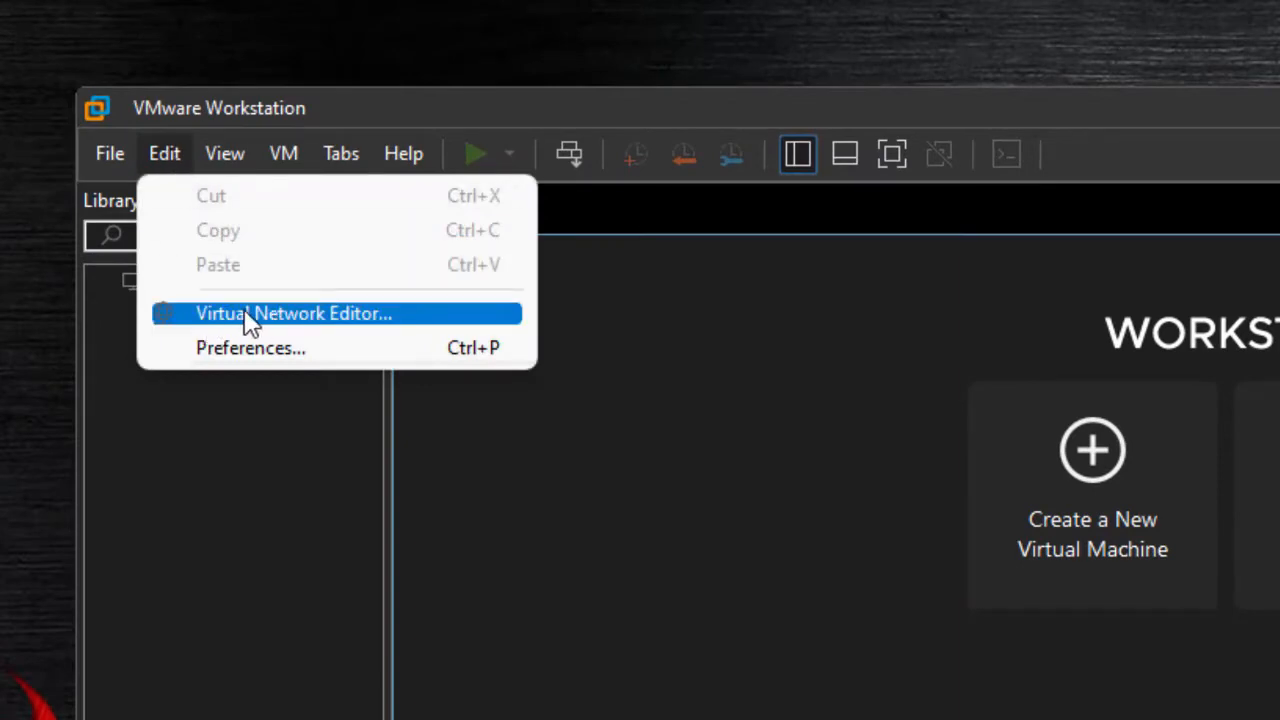
pyautogui.click(331, 316)
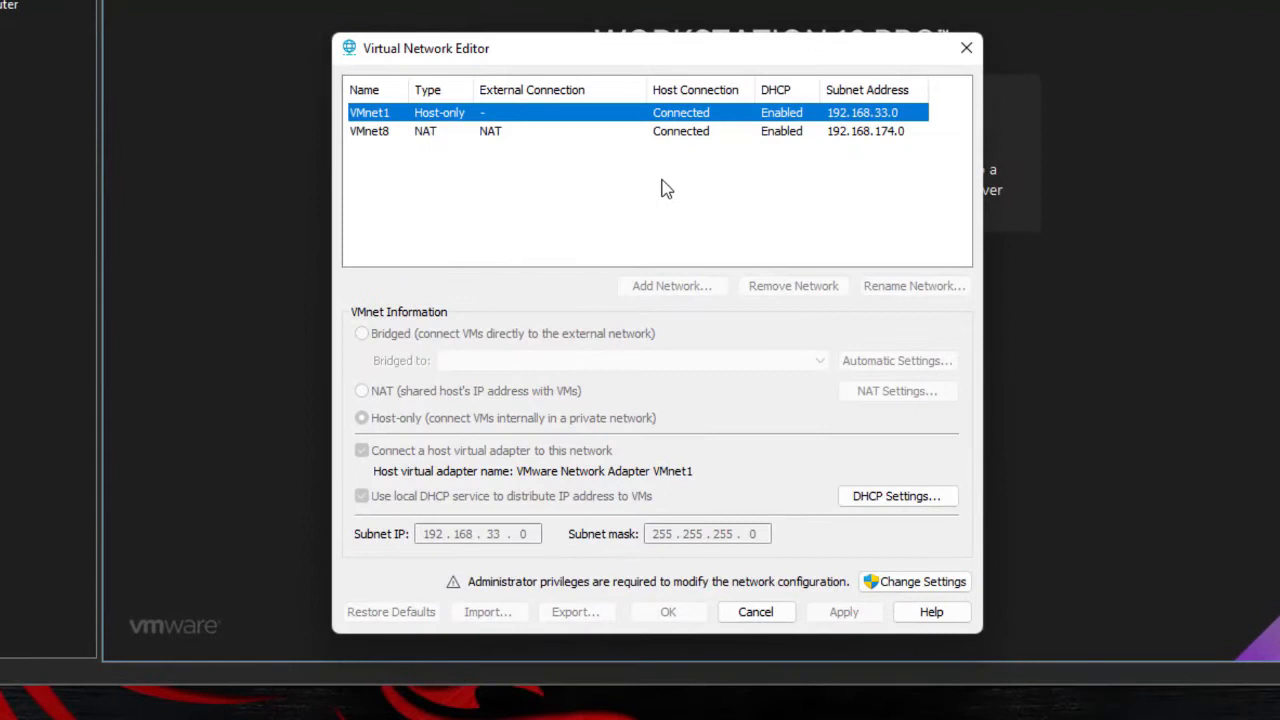
pyautogui.click(530, 190)
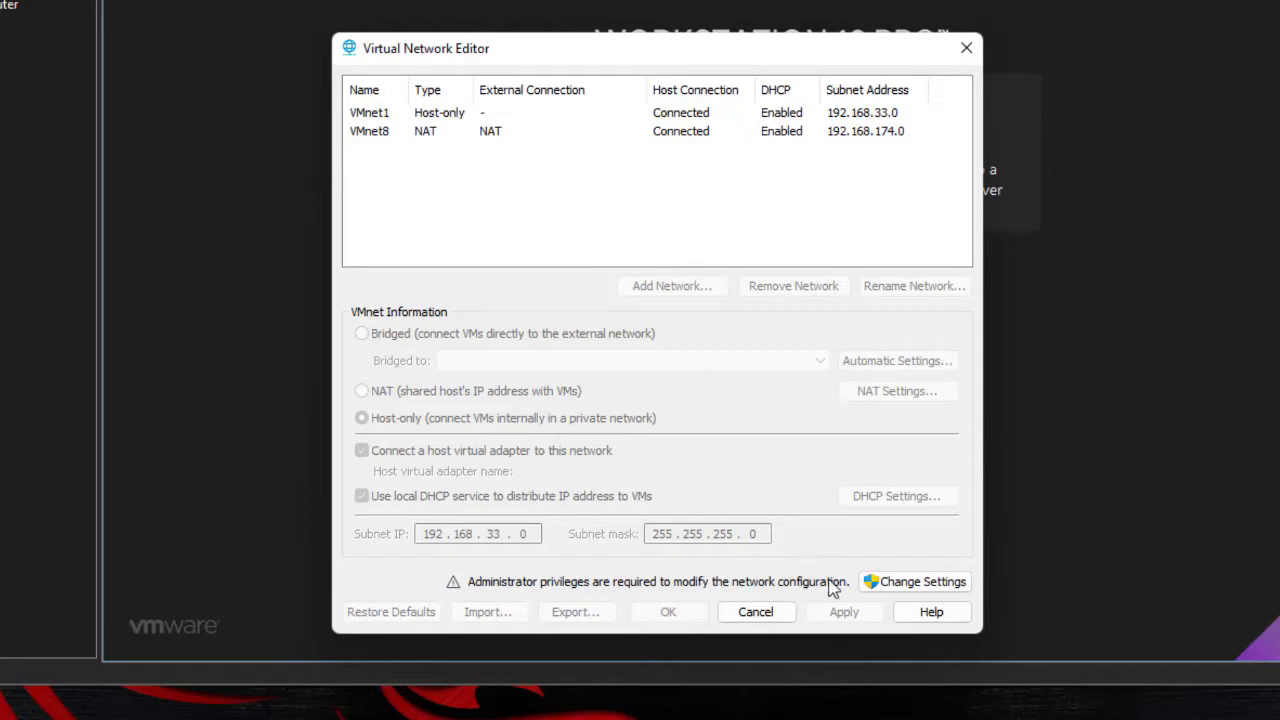
pyautogui.click(925, 581)
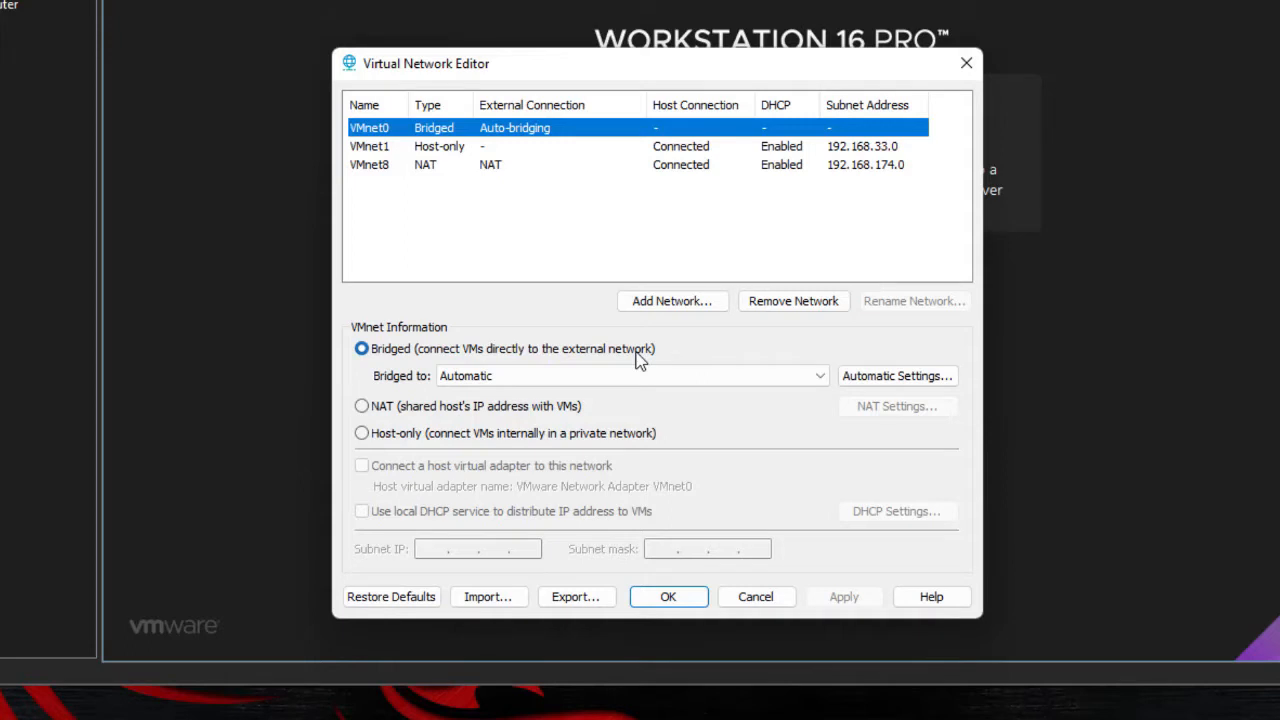
# Examine the connection type, host adapter, DHCP and subnet settings of the host-only, NAT and bridged networks
pyautogui.click(441, 151)
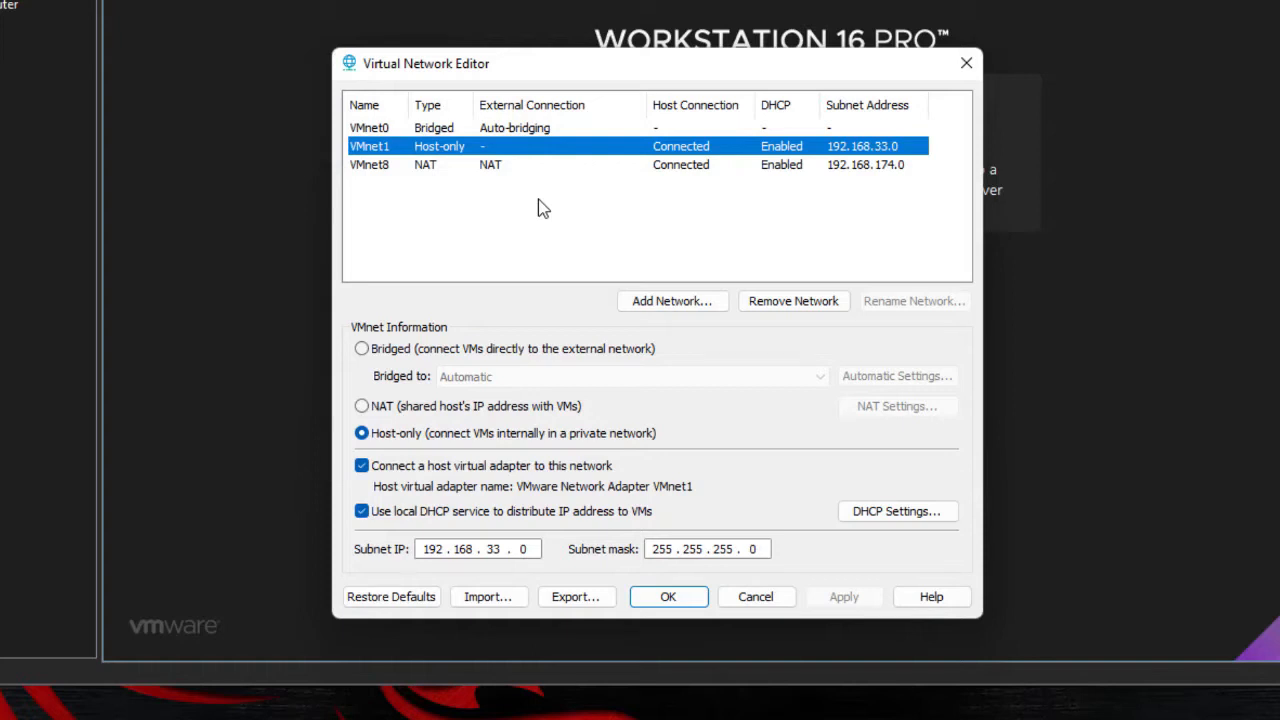
pyautogui.click(434, 170)
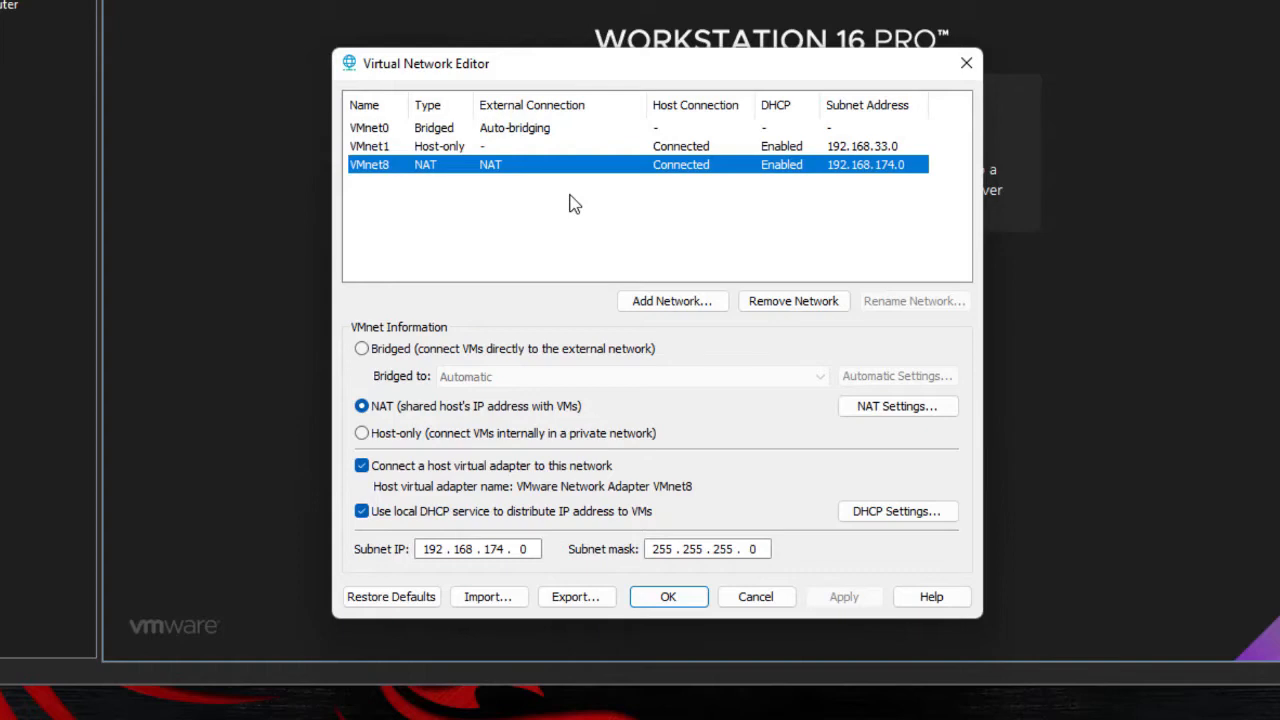
pyautogui.click(489, 138)
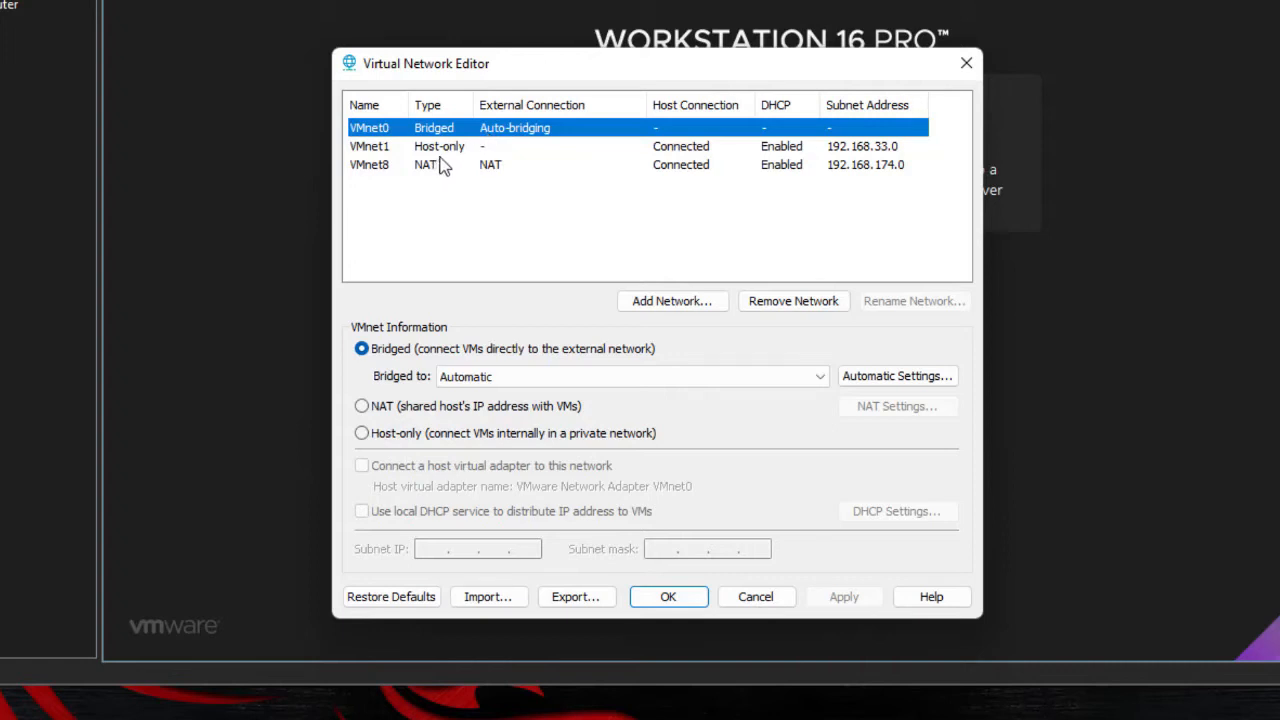
pyautogui.click(445, 148)
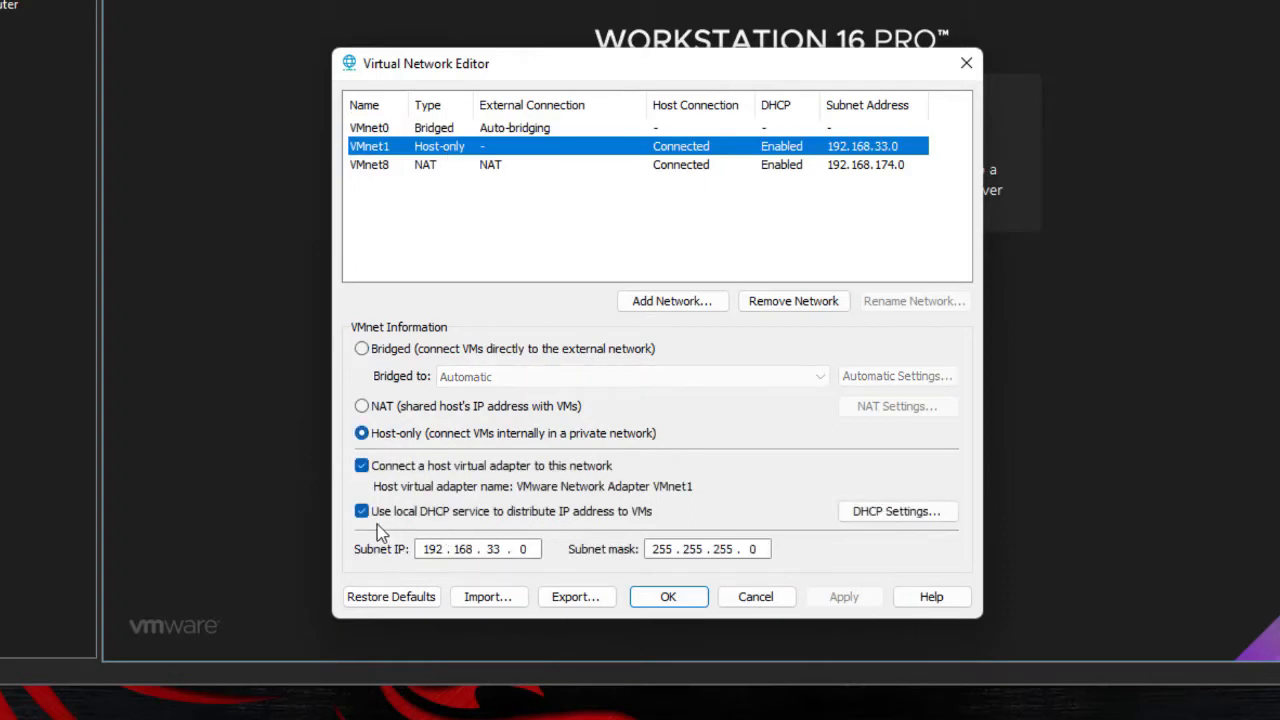
pyautogui.click(447, 168)
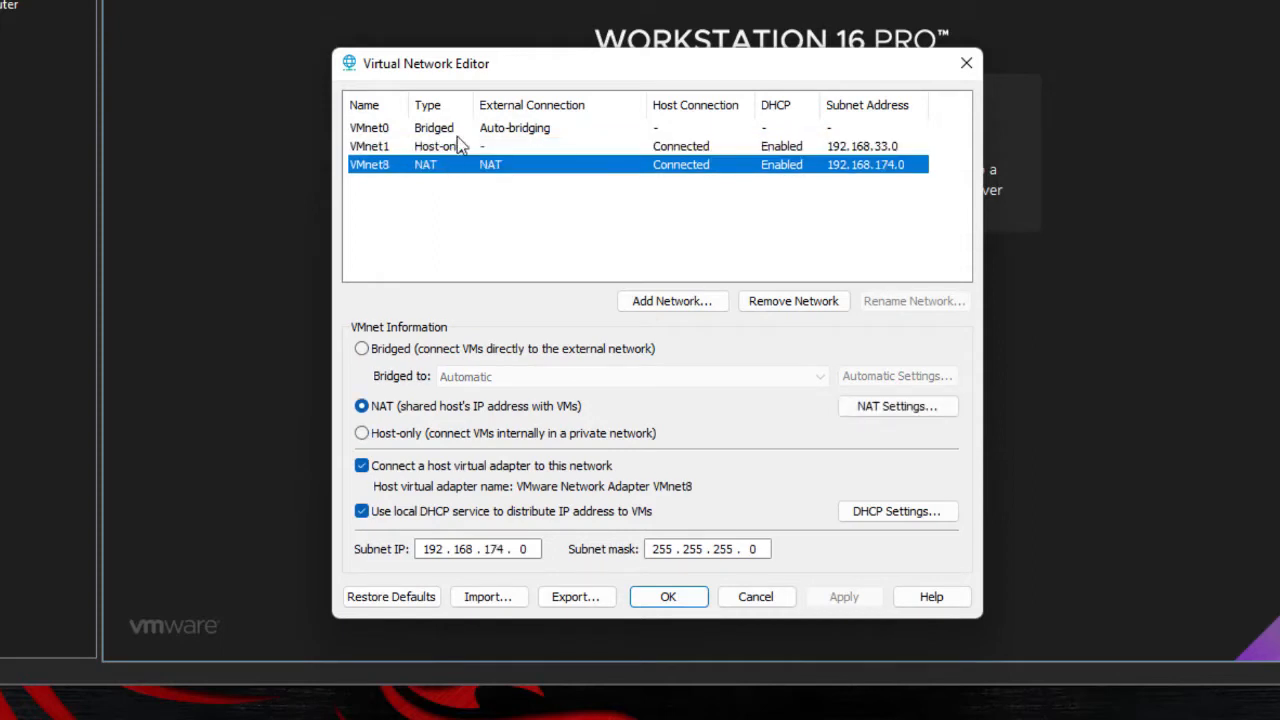
pyautogui.click(478, 134)
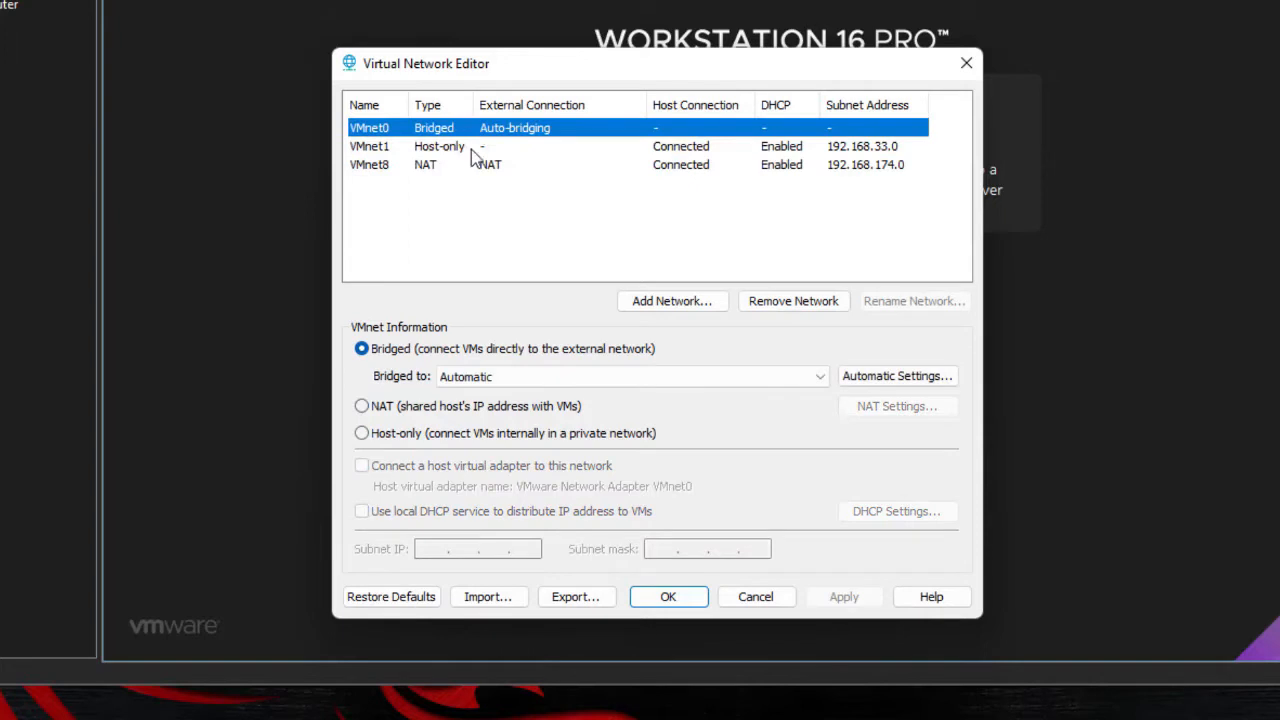
# Disable the local DHCP service for the host-only network VMnet1 and apply the change
pyautogui.click(445, 147)
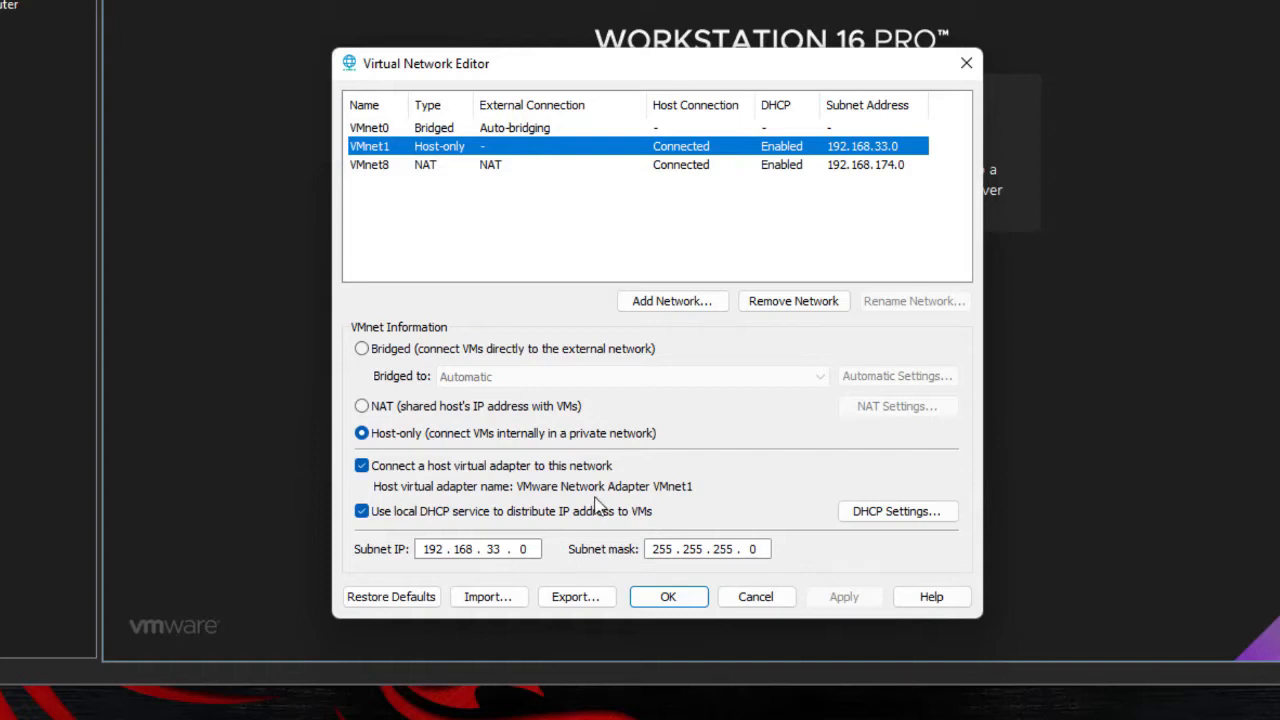
pyautogui.click(363, 513)
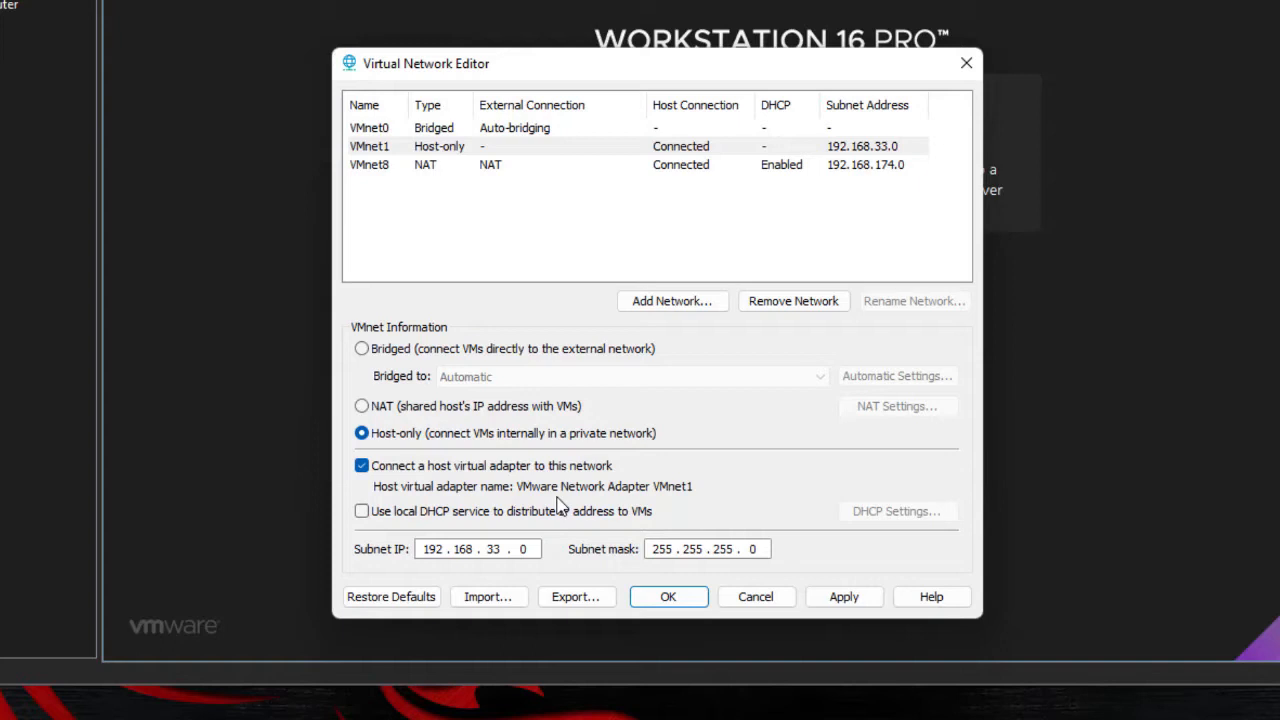
pyautogui.click(362, 512)
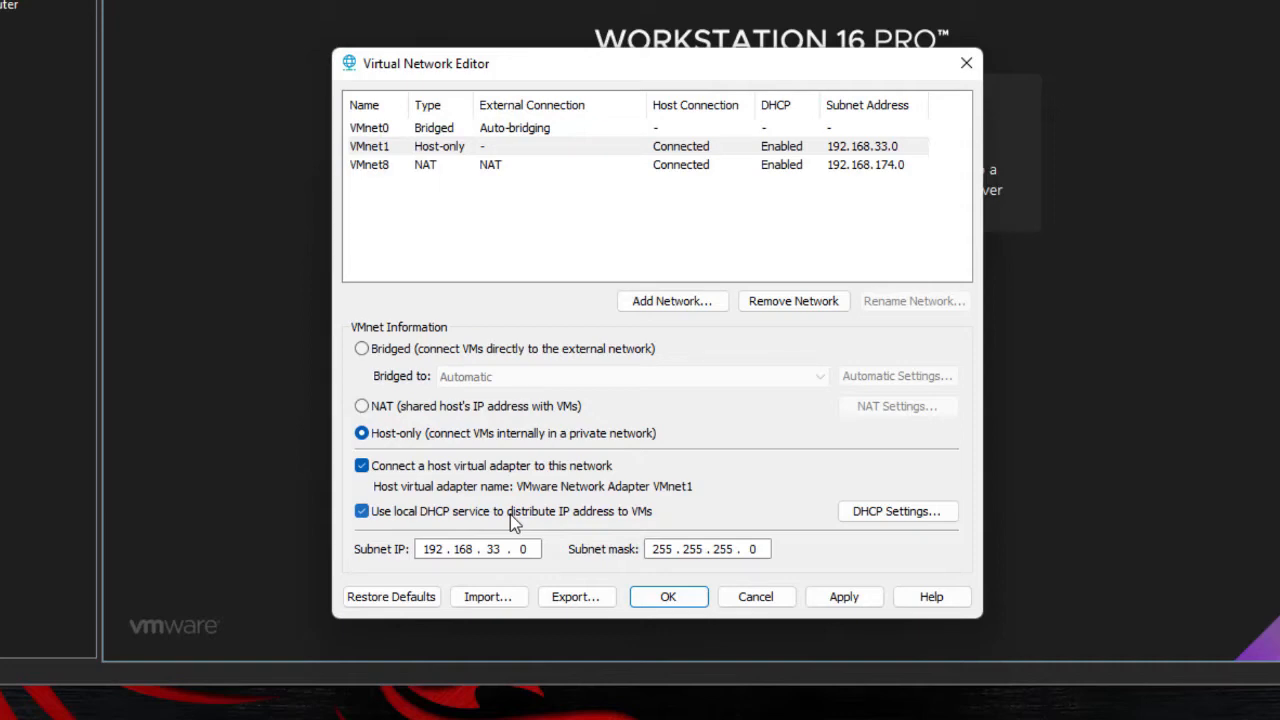
pyautogui.click(362, 511)
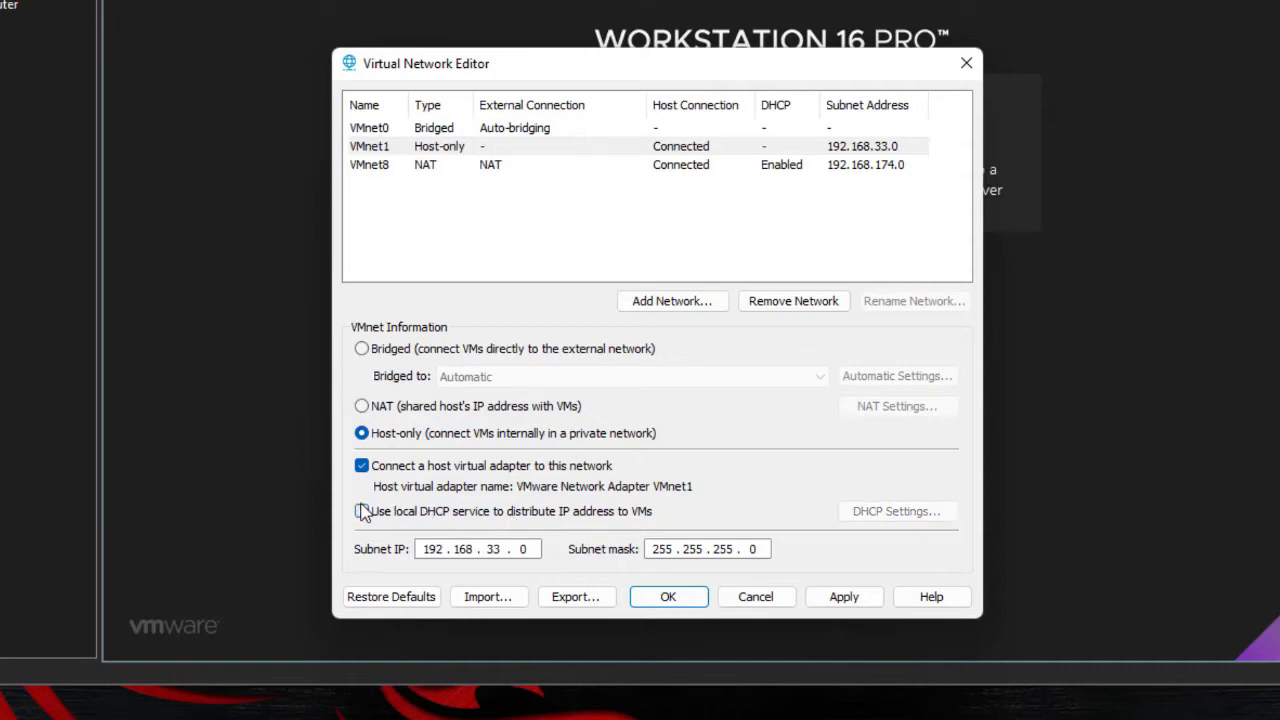
pyautogui.click(850, 598)
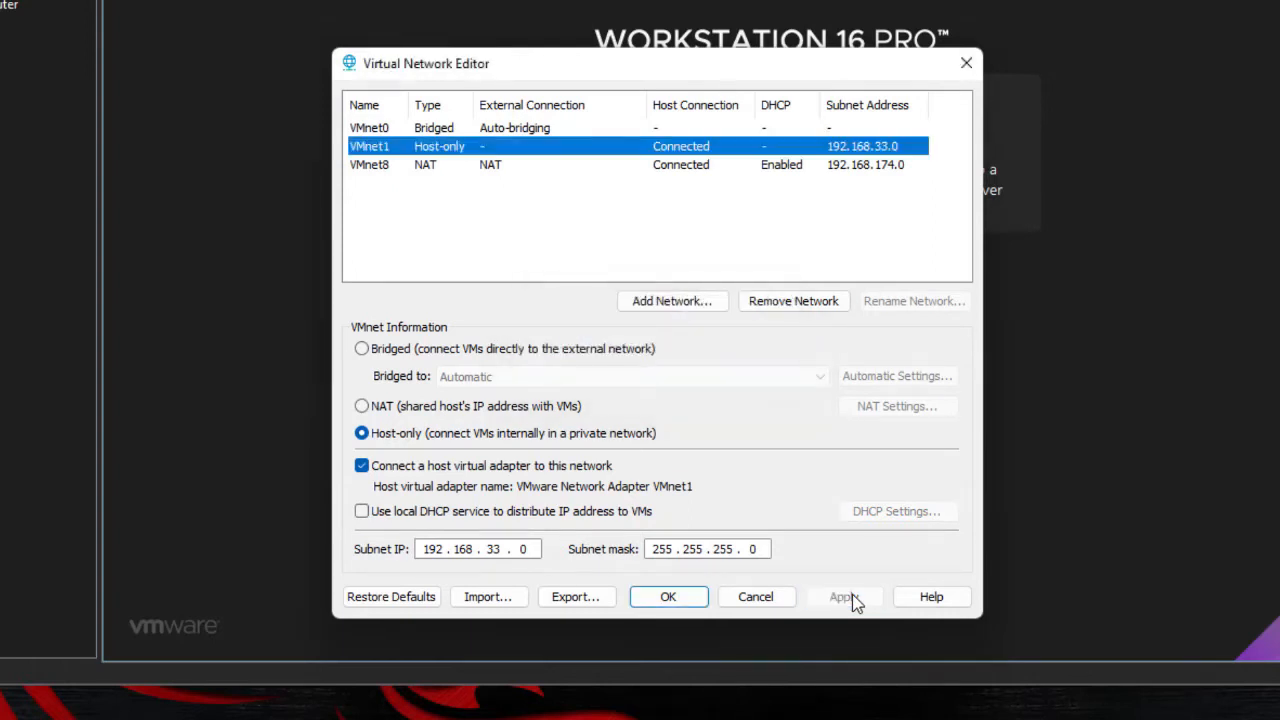
# Compare the network types and settings of VMnet8, VMnet0 and VMnet1 in the network list
pyautogui.click(558, 230)
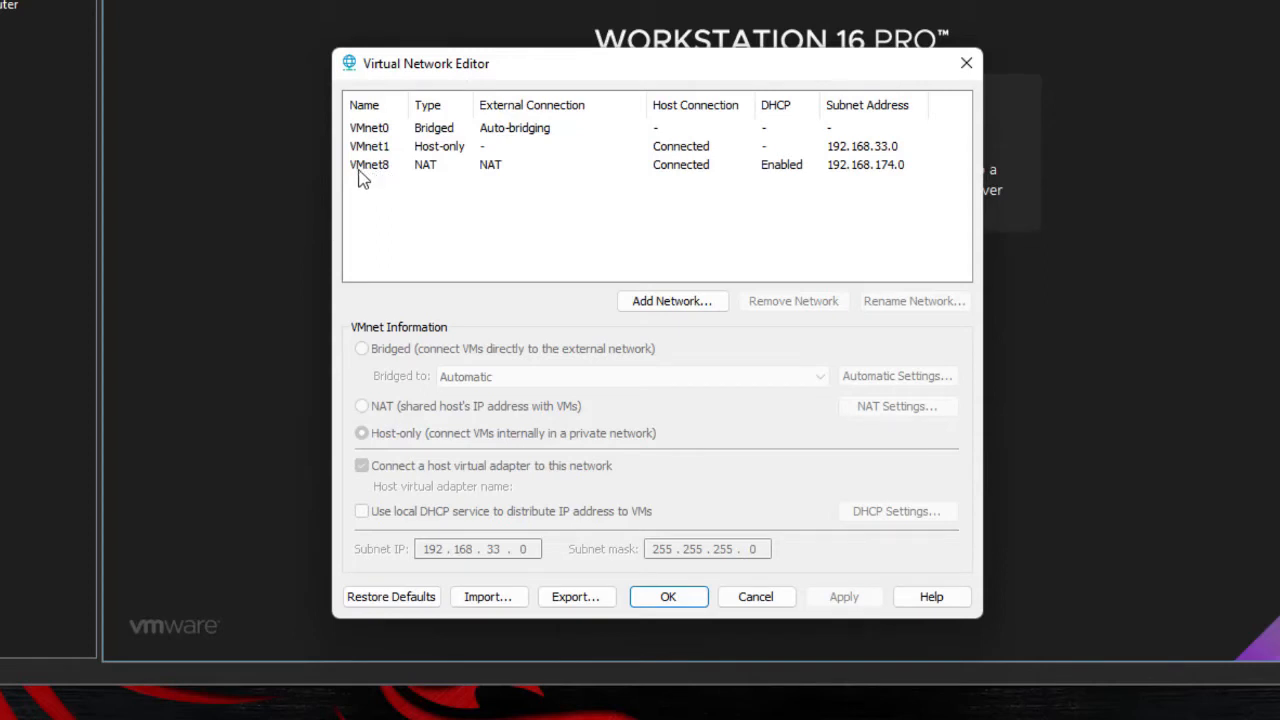
pyautogui.click(424, 175)
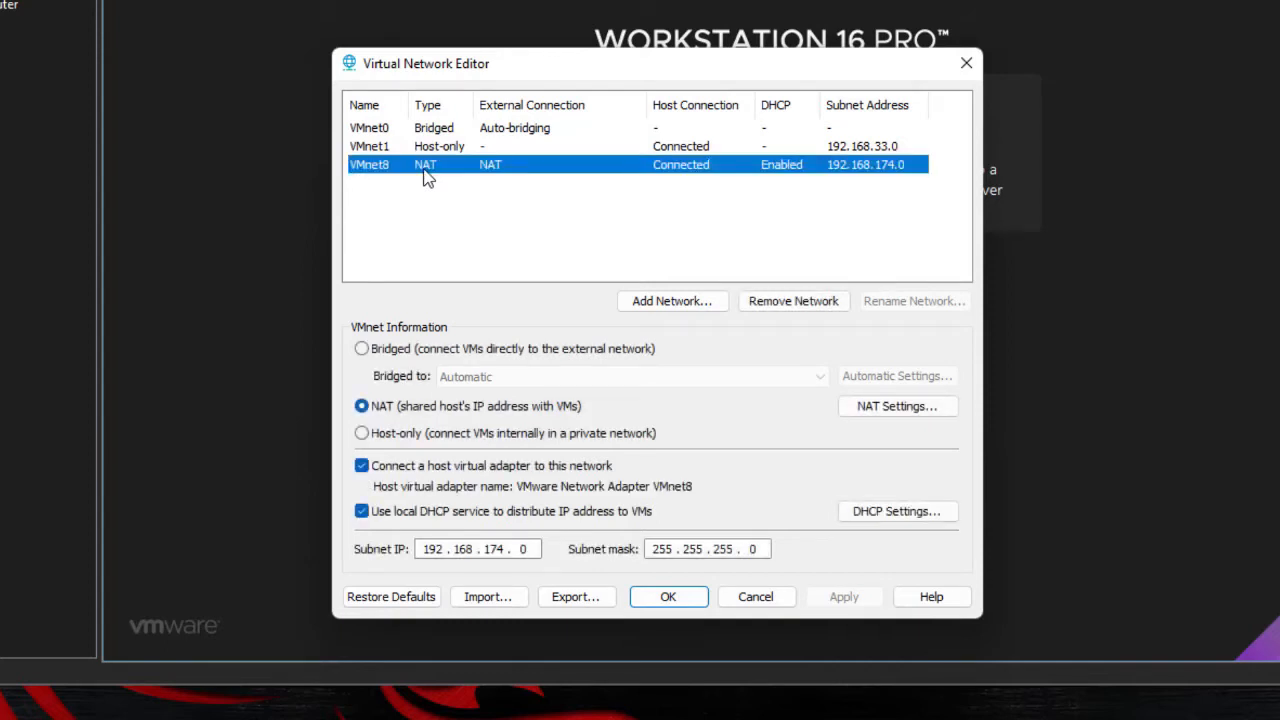
pyautogui.click(387, 131)
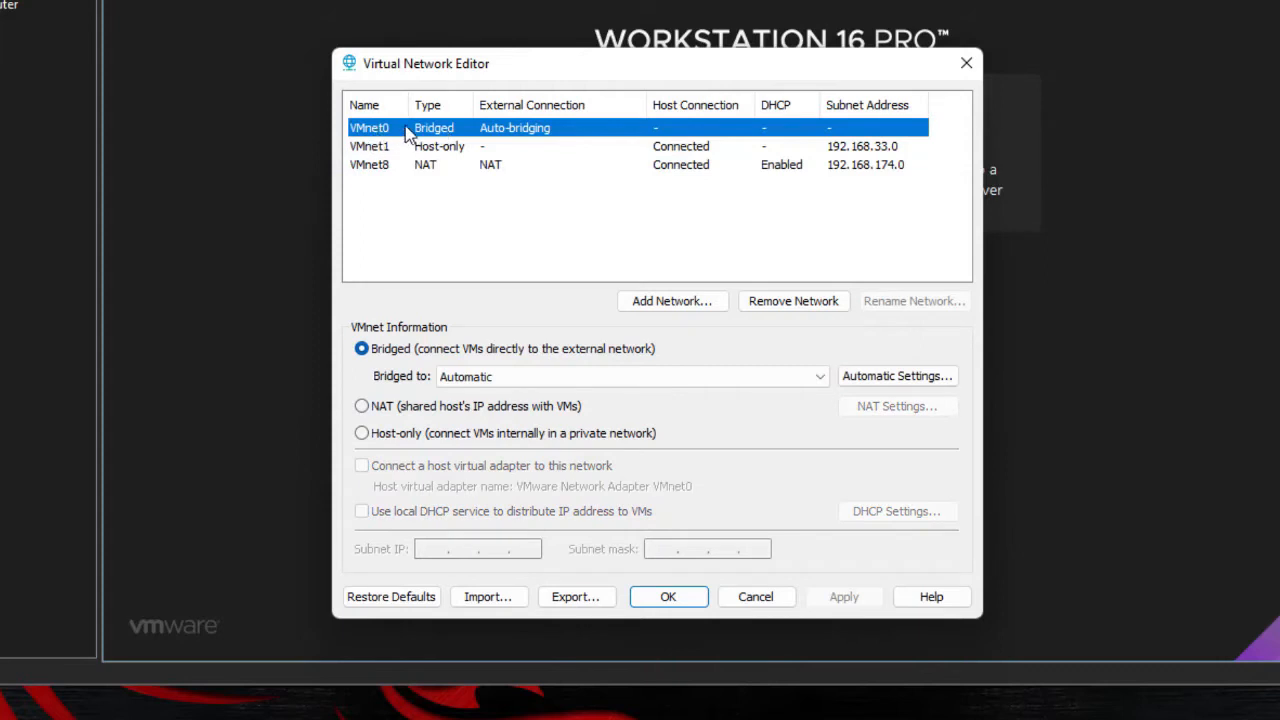
pyautogui.click(386, 149)
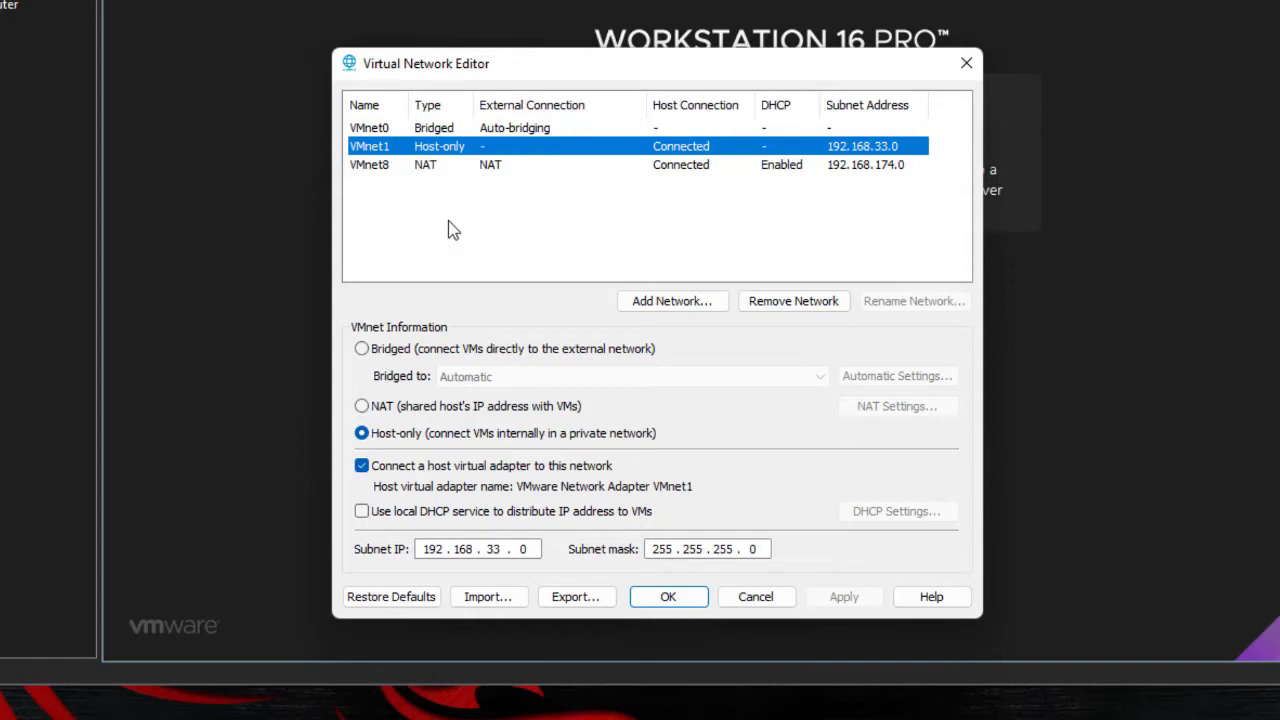
pyautogui.click(381, 130)
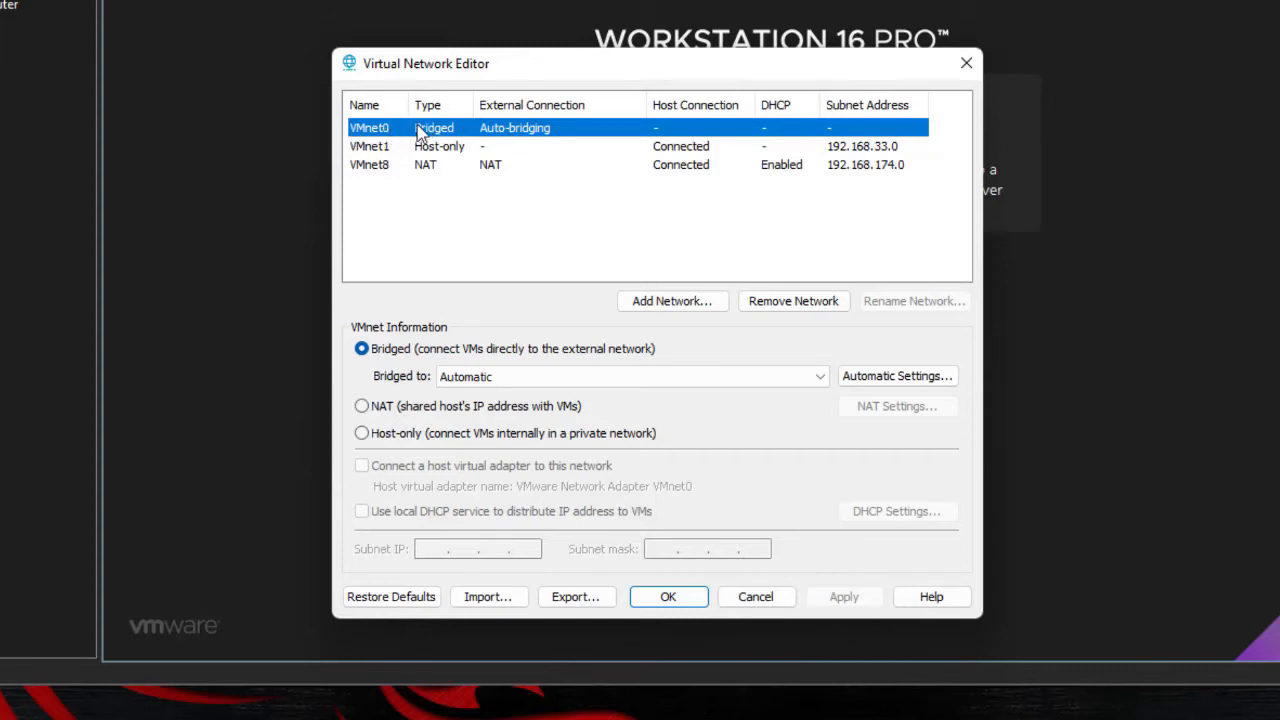
pyautogui.click(386, 148)
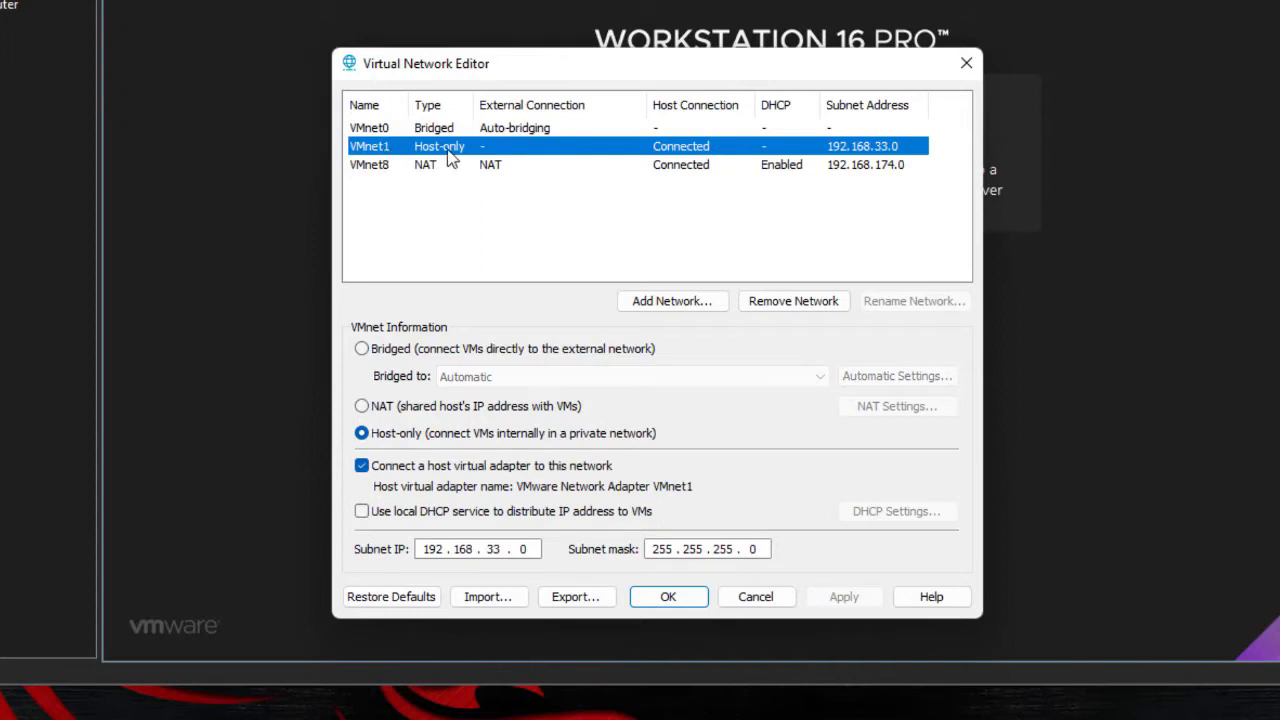
pyautogui.click(393, 166)
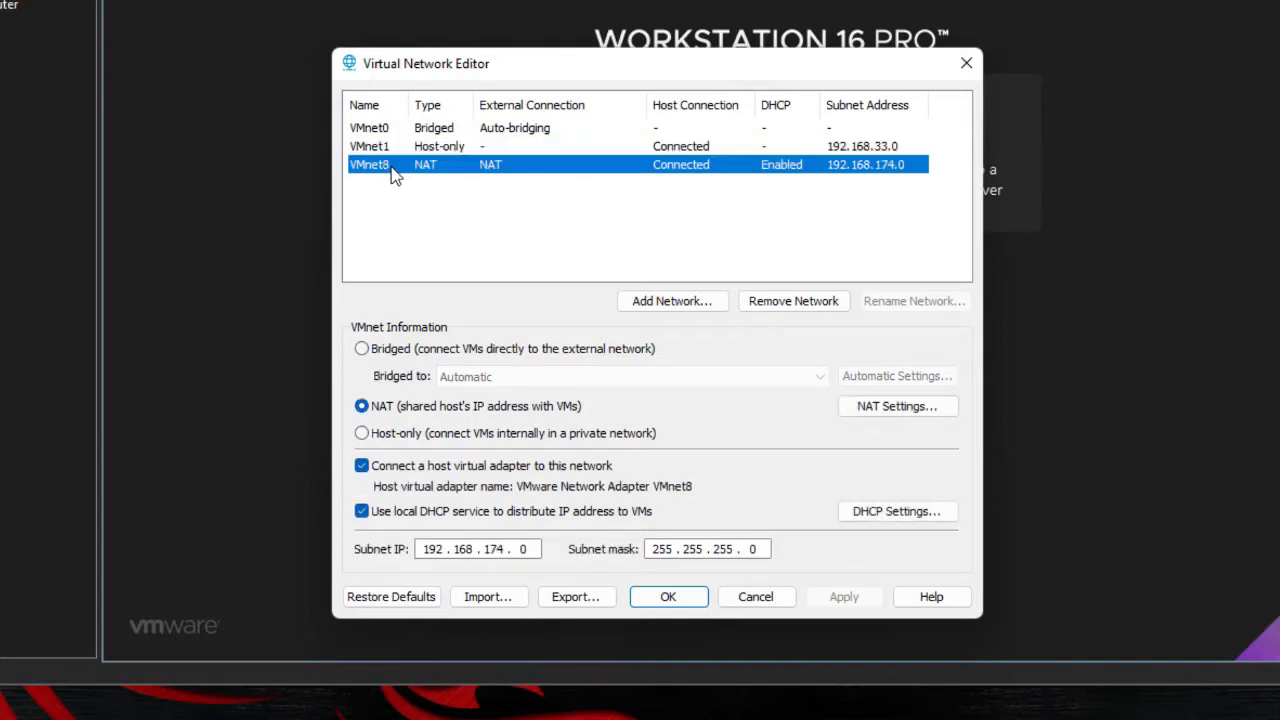
pyautogui.click(591, 239)
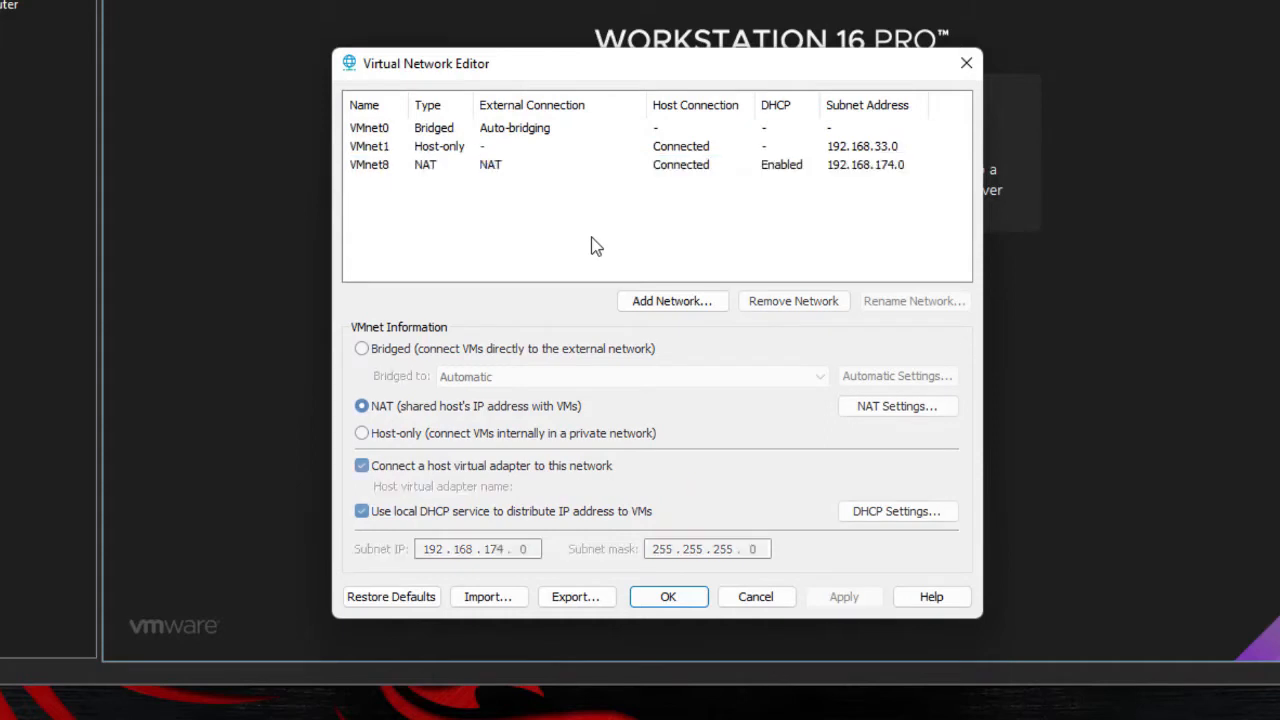
# Add the virtual network VMnet2 as host-only and disable its local DHCP service
pyautogui.click(662, 303)
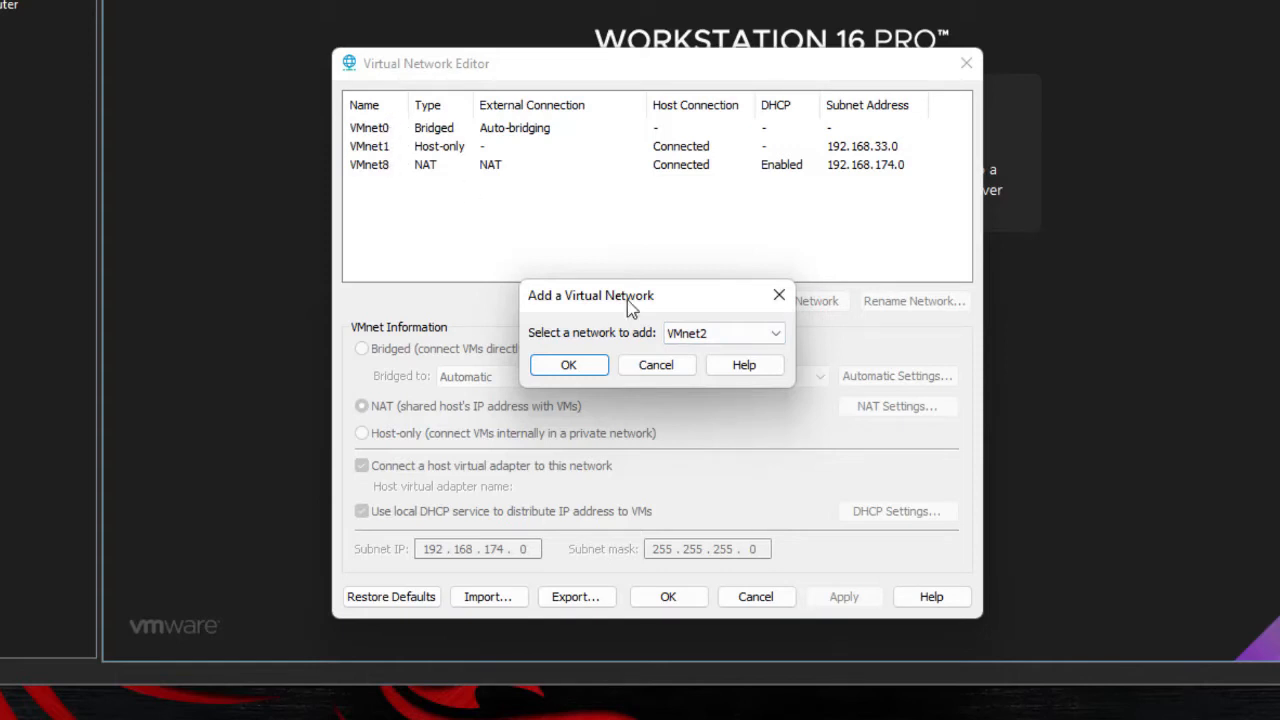
pyautogui.click(570, 366)
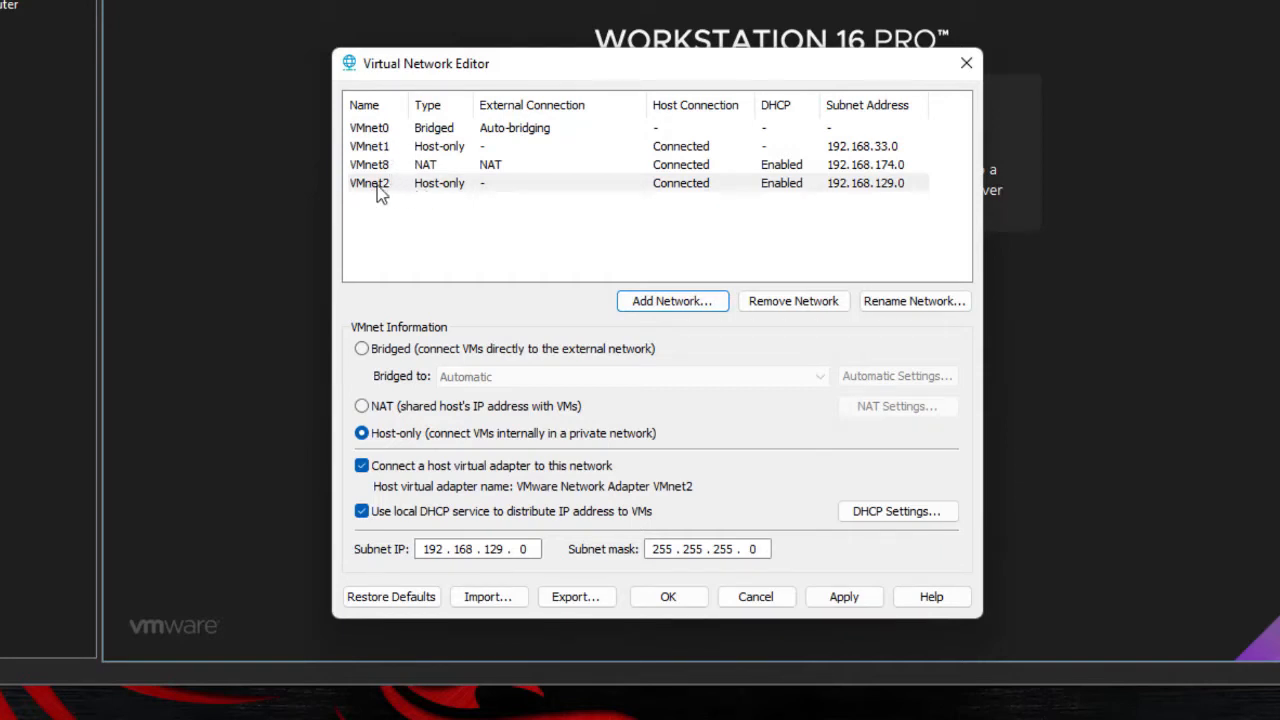
pyautogui.click(436, 190)
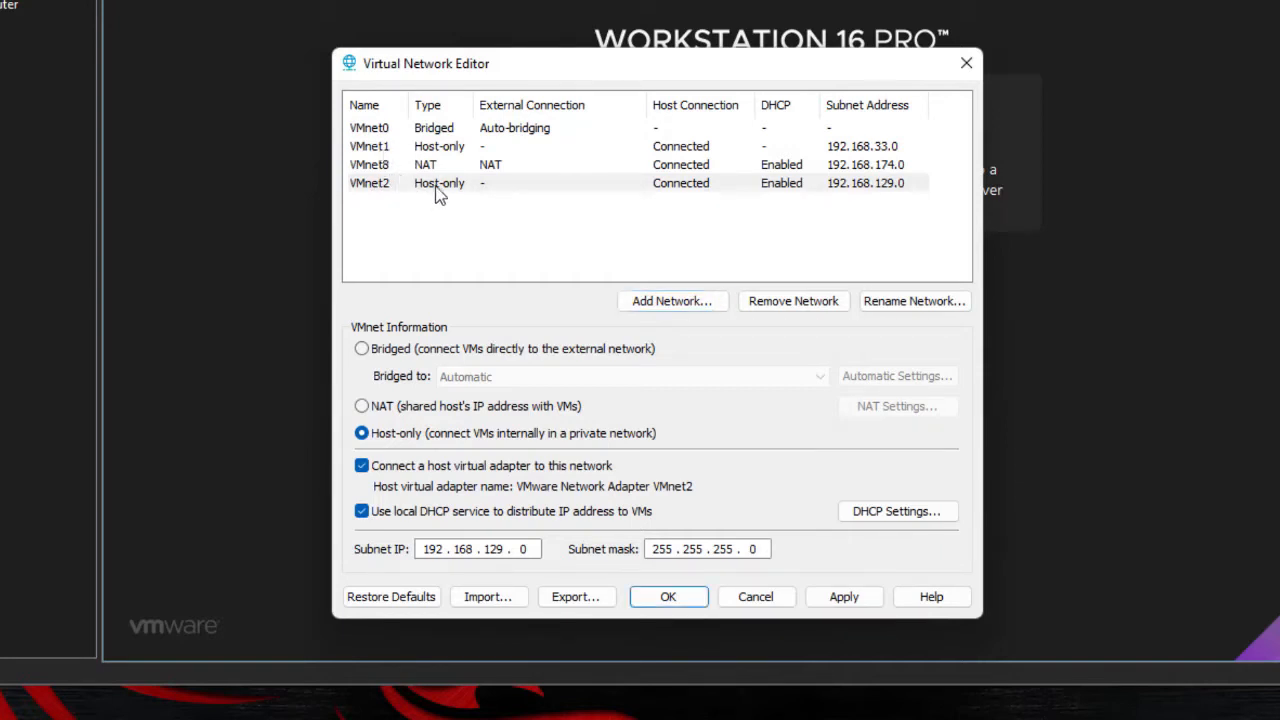
pyautogui.click(436, 193)
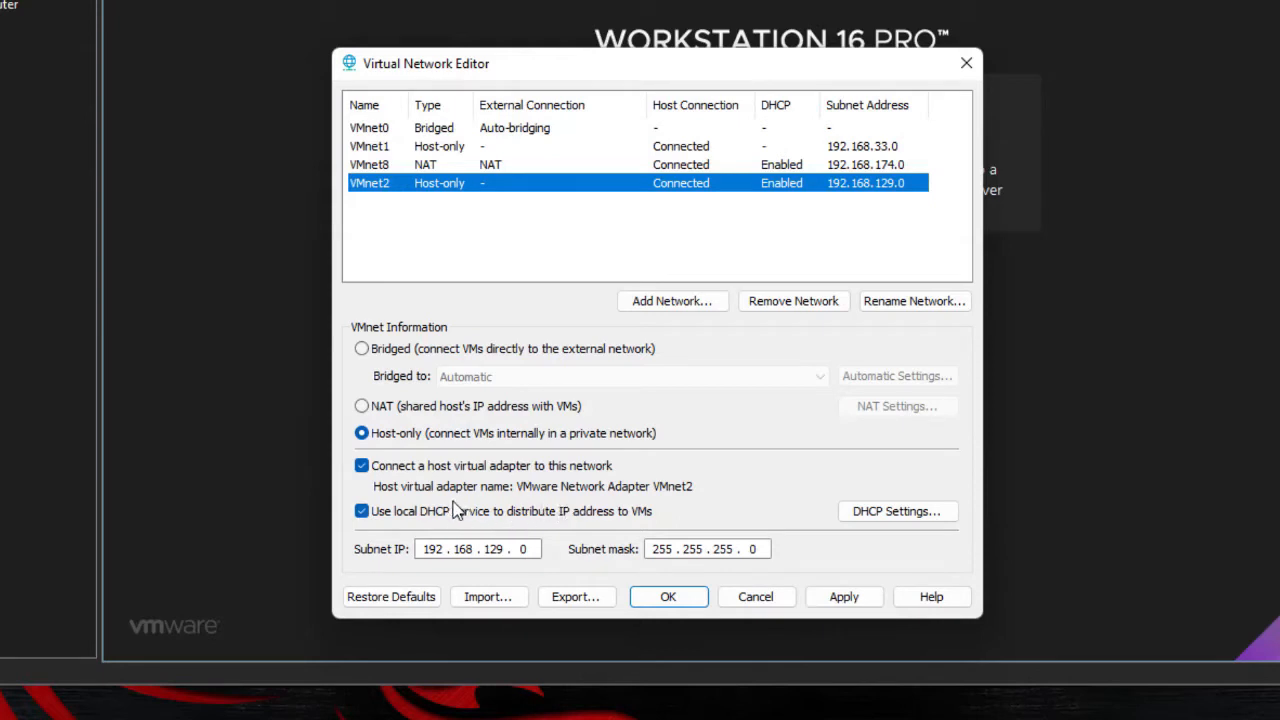
pyautogui.click(362, 512)
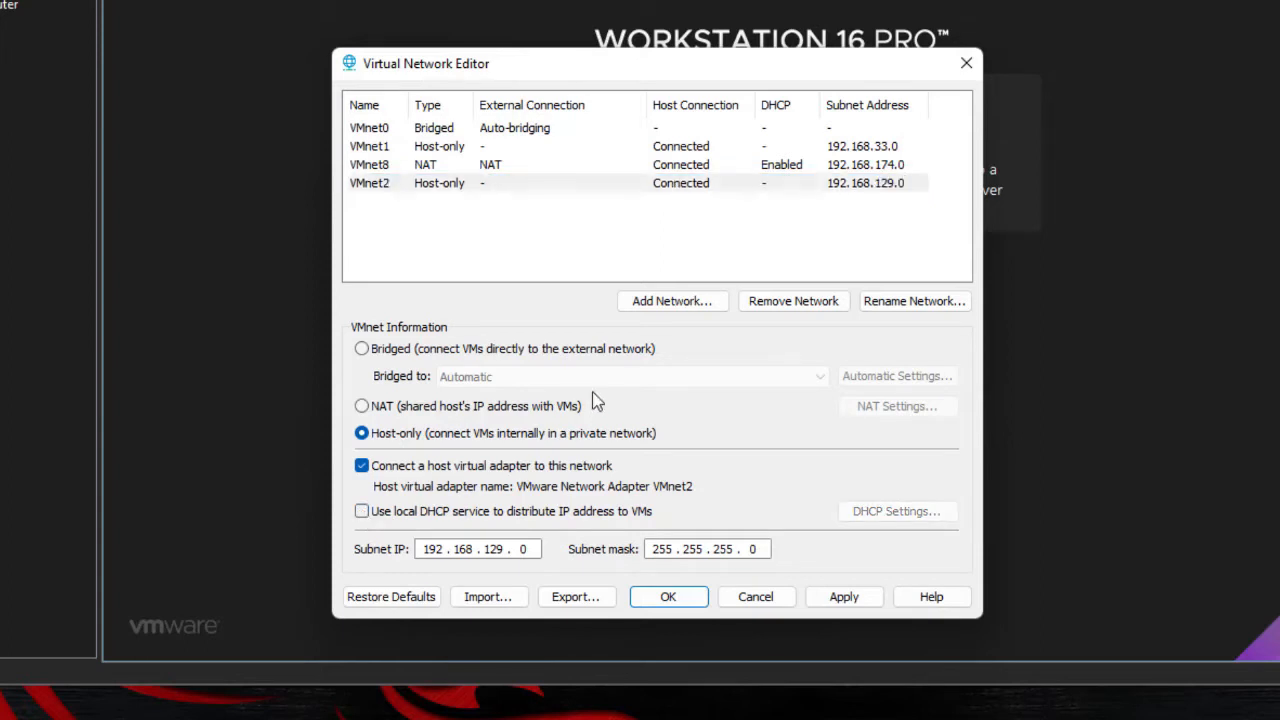
pyautogui.click(362, 512)
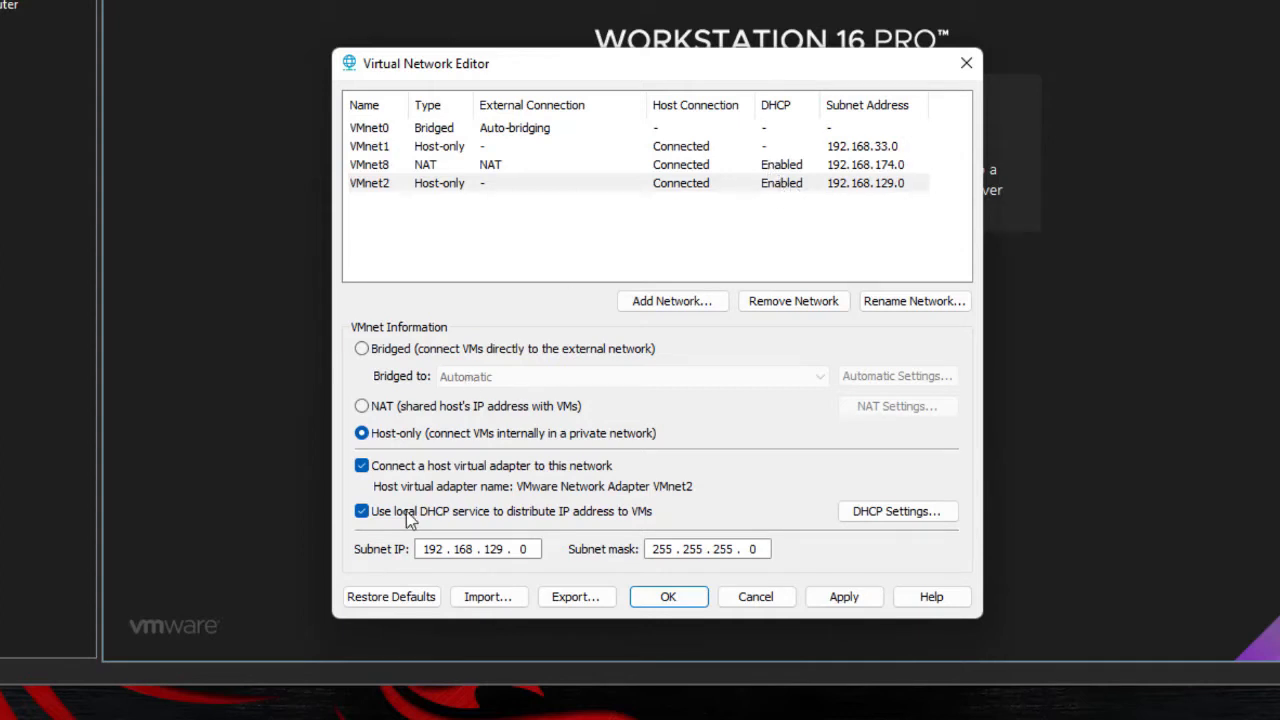
pyautogui.click(362, 512)
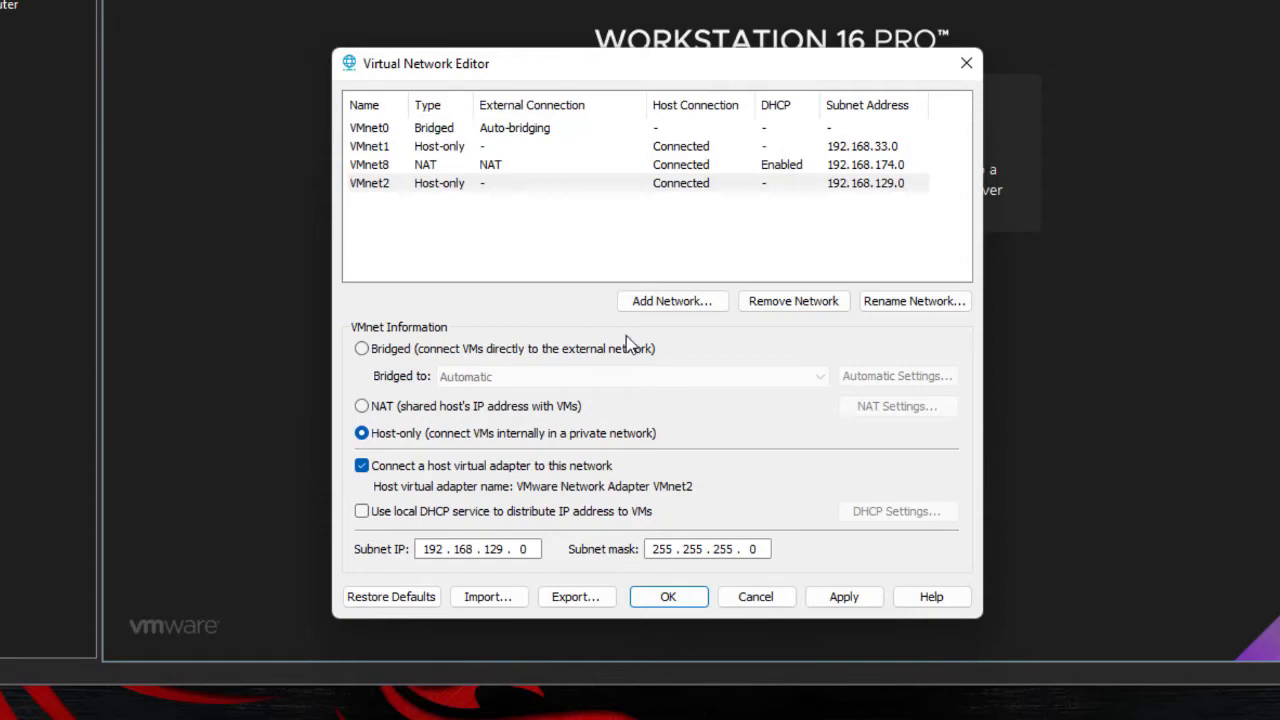
# Add the host-only virtual network VMnet3 with its local DHCP service disabled, and apply the network changes
pyautogui.click(688, 304)
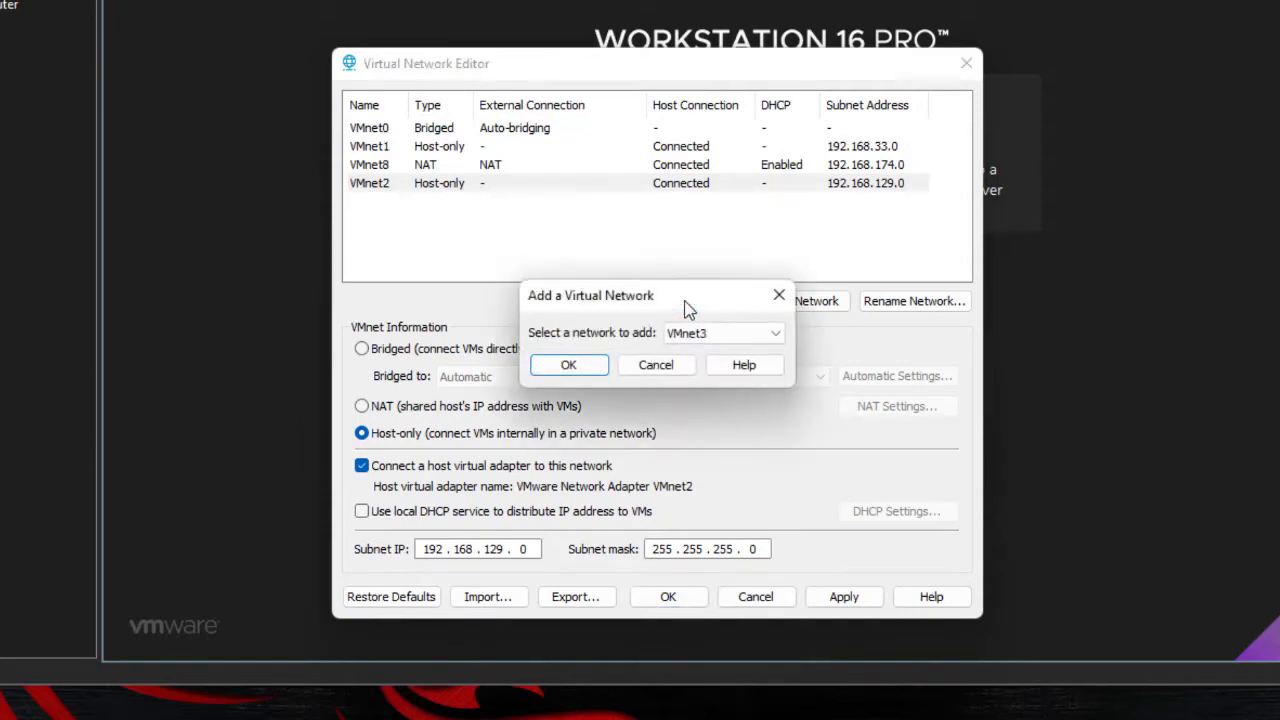
pyautogui.click(570, 365)
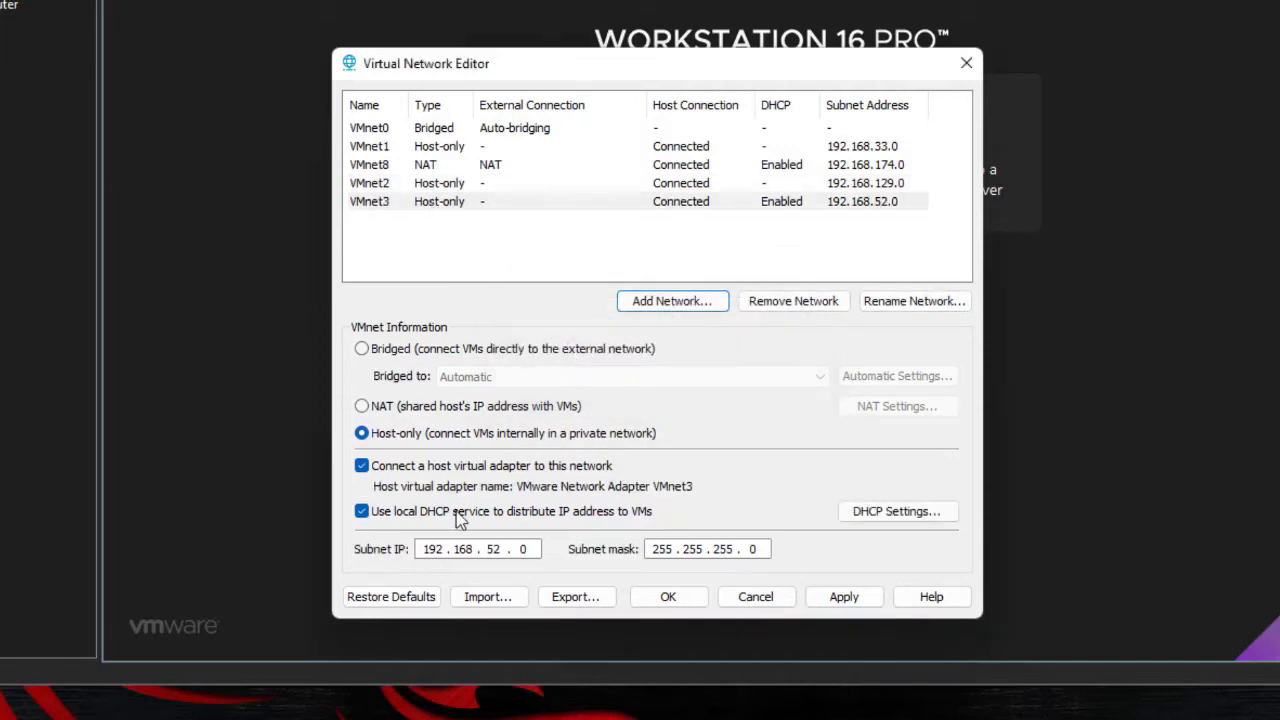
pyautogui.click(362, 513)
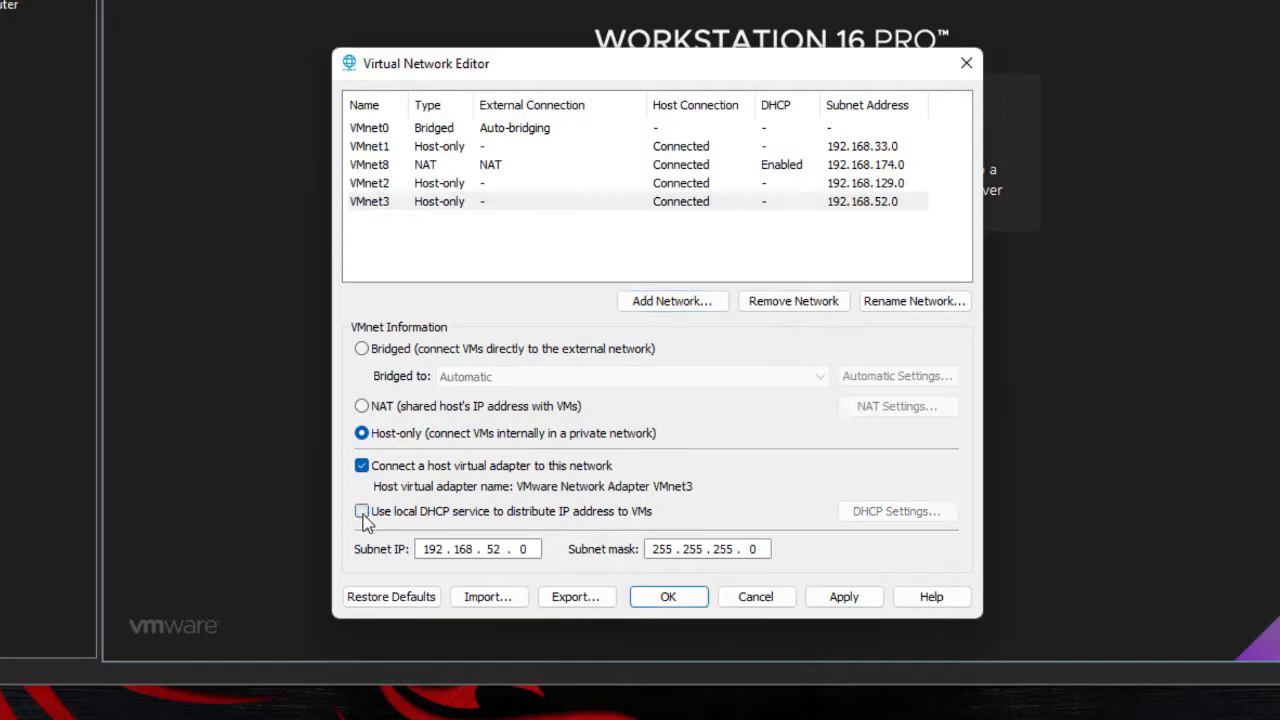
pyautogui.click(598, 249)
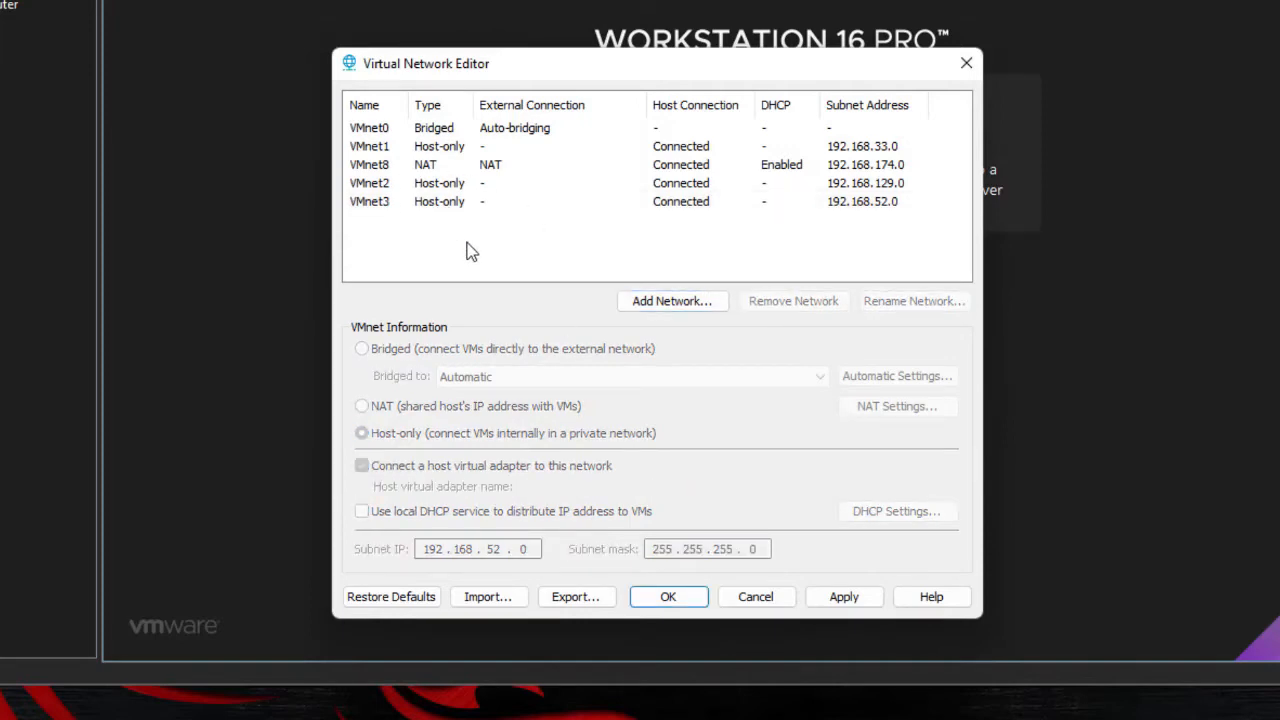
pyautogui.click(855, 608)
# Inspect the file dialogs for importing and exporting the network configuration without choosing a file, and close the Virtual Network Editor
pyautogui.click(498, 597)
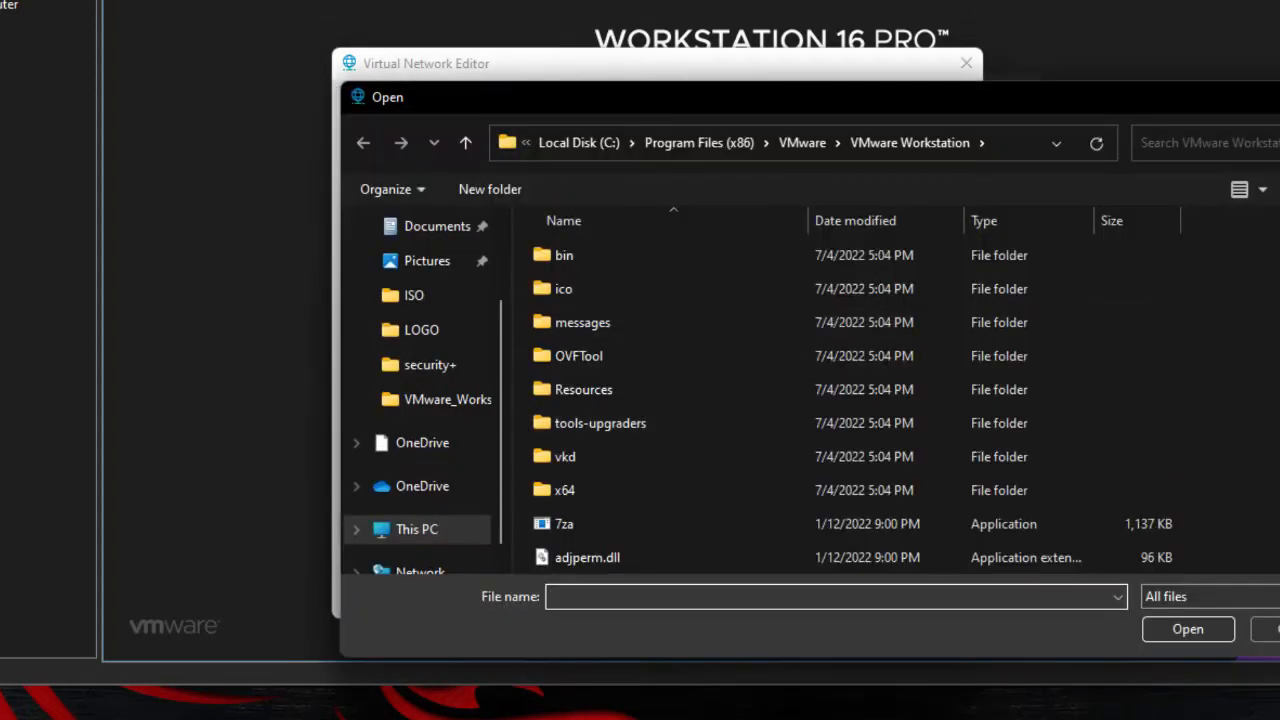
pyautogui.click(1244, 138)
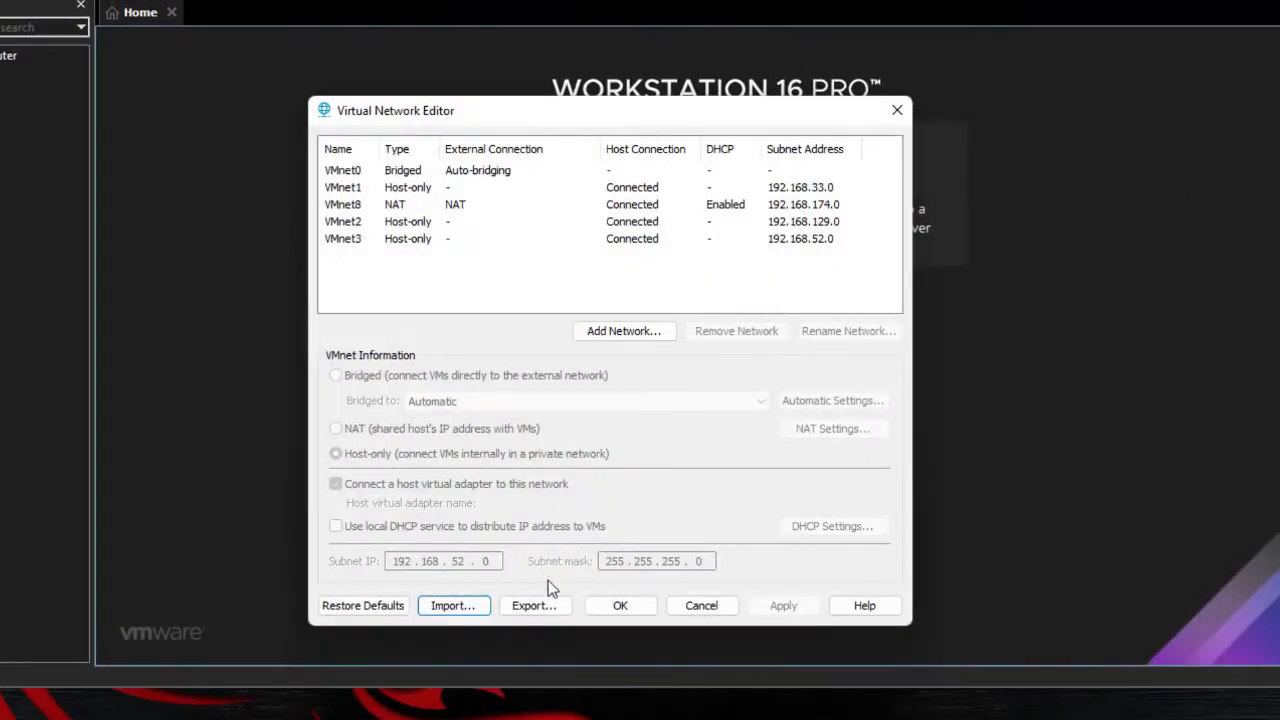
pyautogui.click(533, 607)
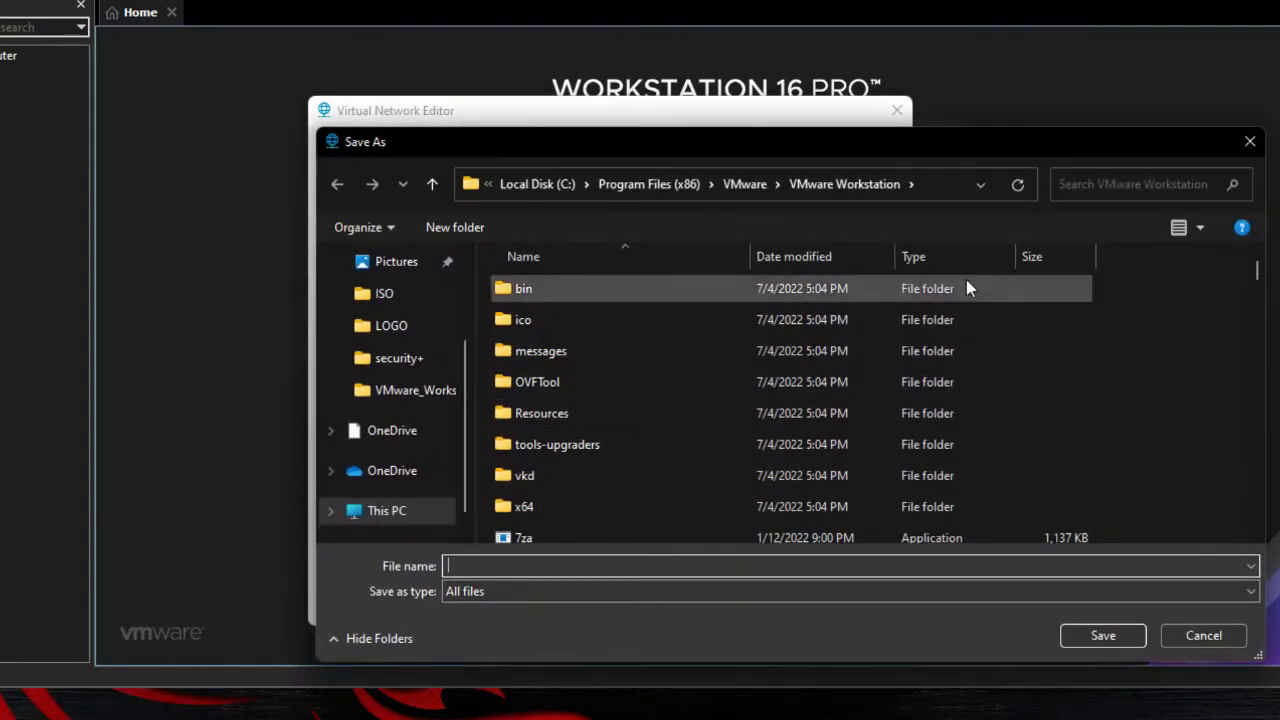
pyautogui.click(1249, 141)
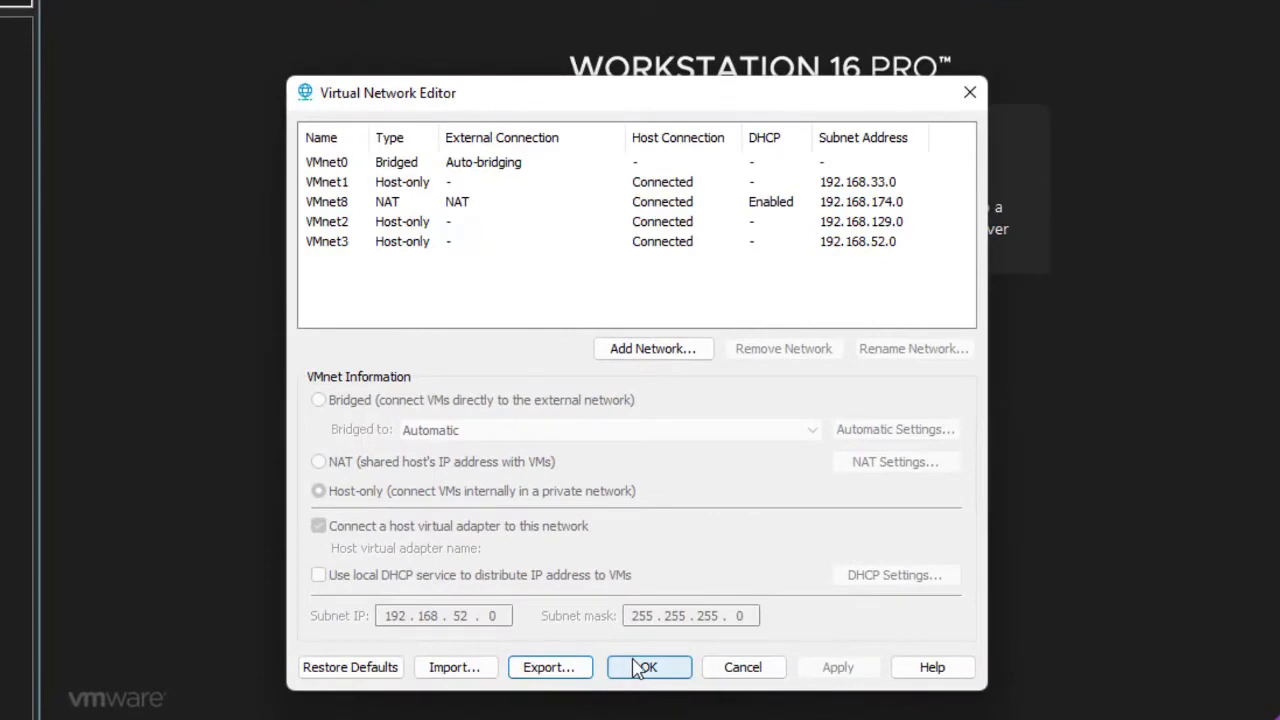
pyautogui.click(652, 667)
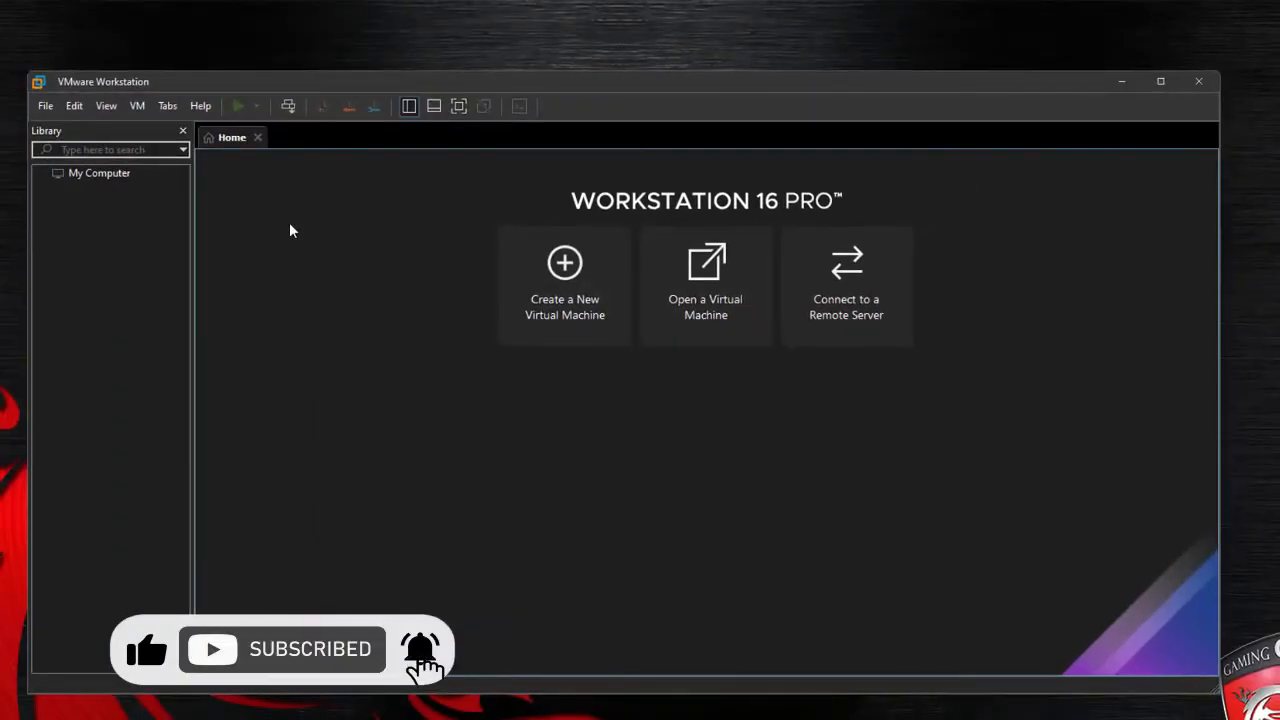
# Start creating a new virtual machine with the Typical configuration and the option to install the operating system later
pyautogui.click(192, 188)
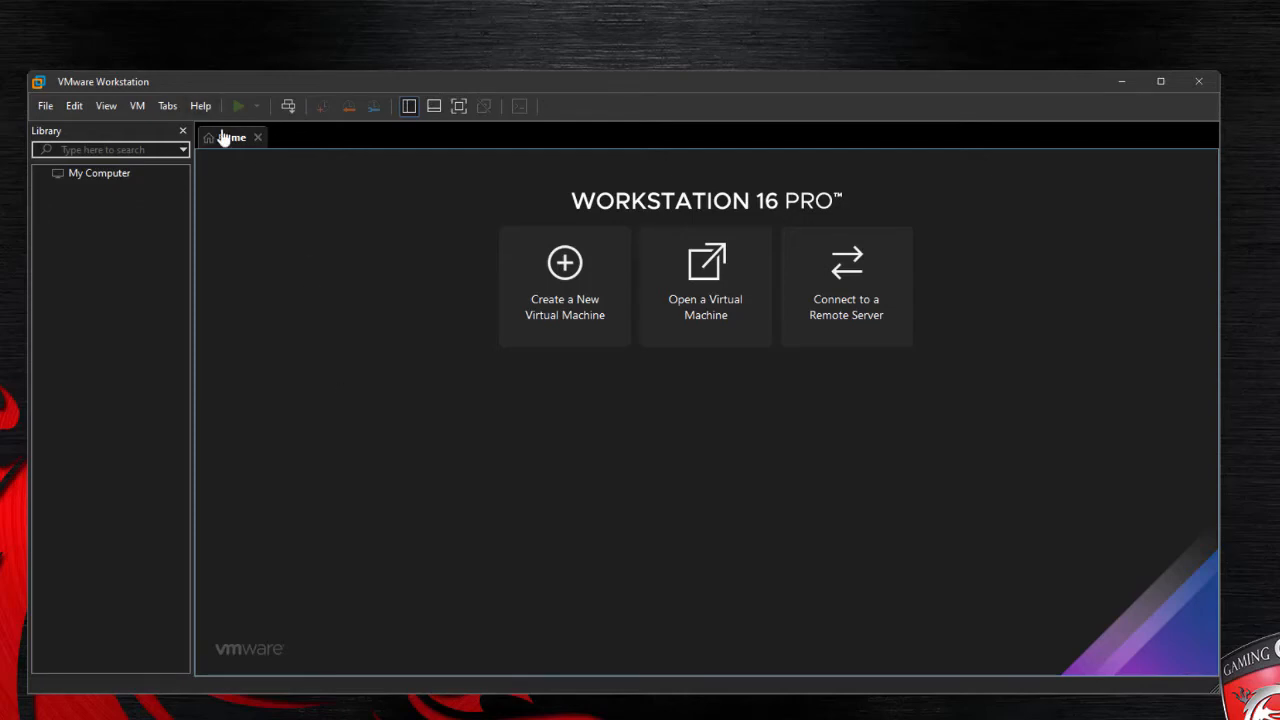
pyautogui.click(580, 264)
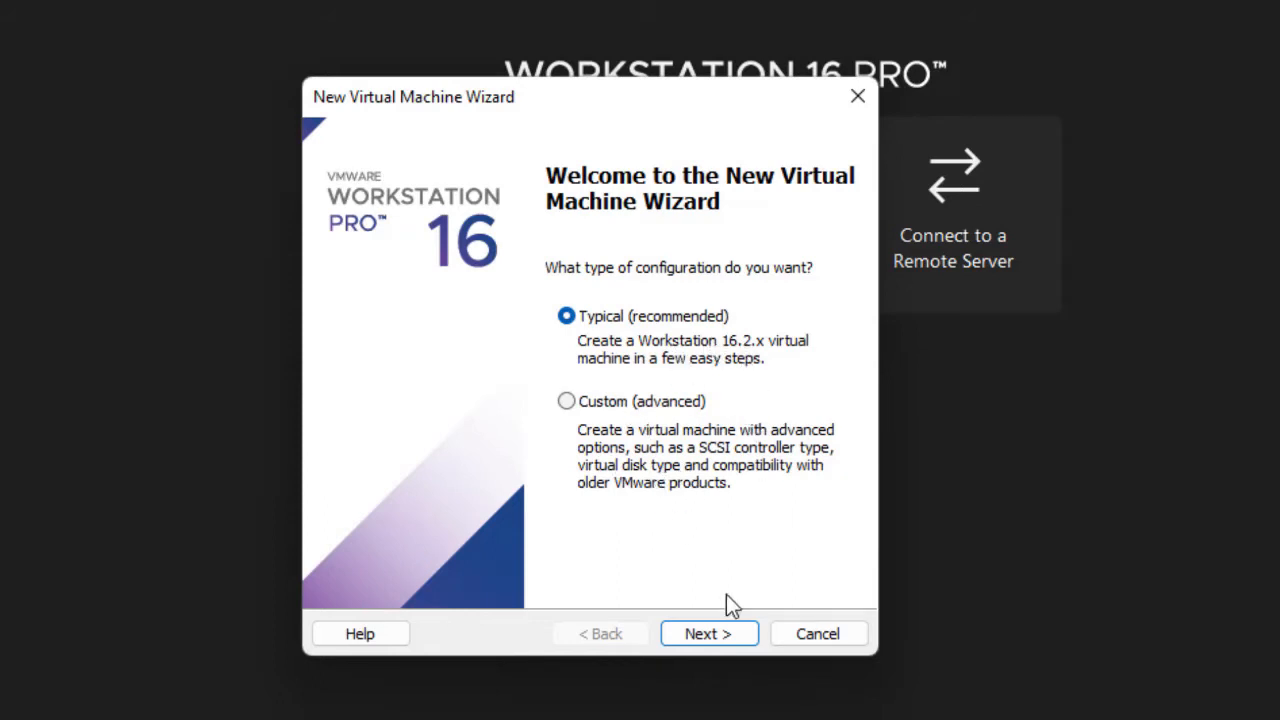
pyautogui.click(713, 636)
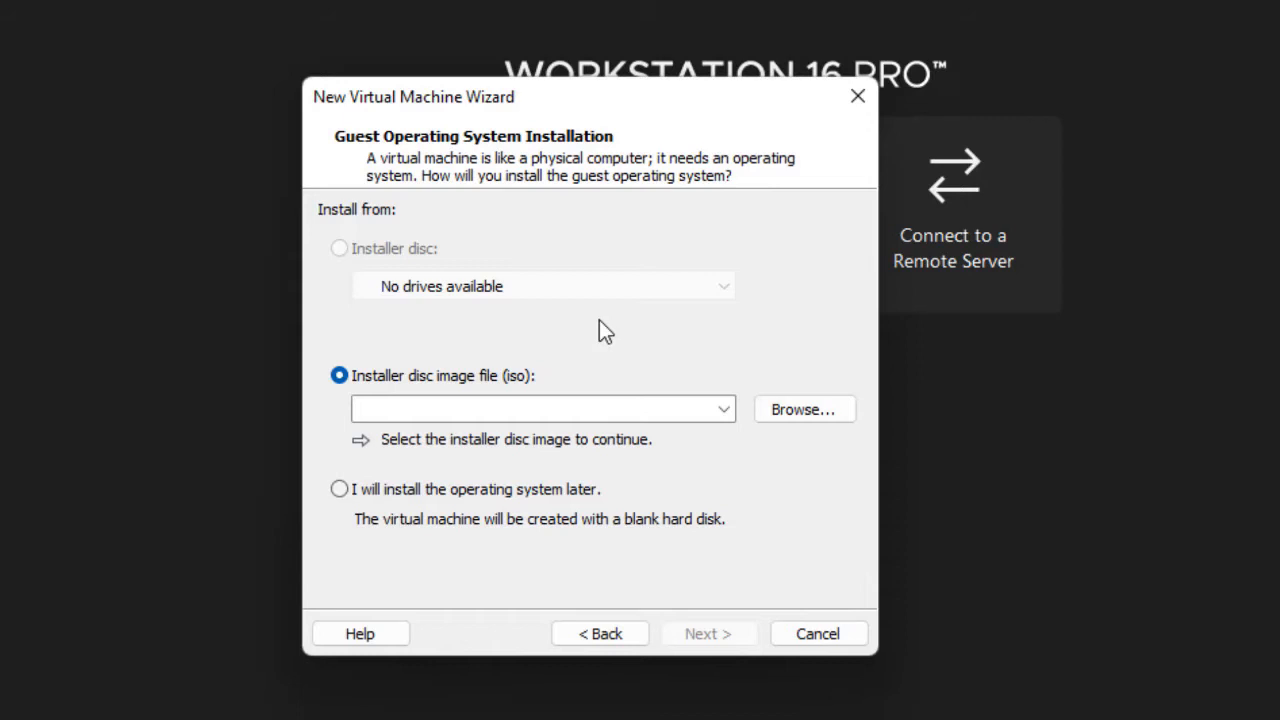
pyautogui.click(780, 410)
pyautogui.click(340, 490)
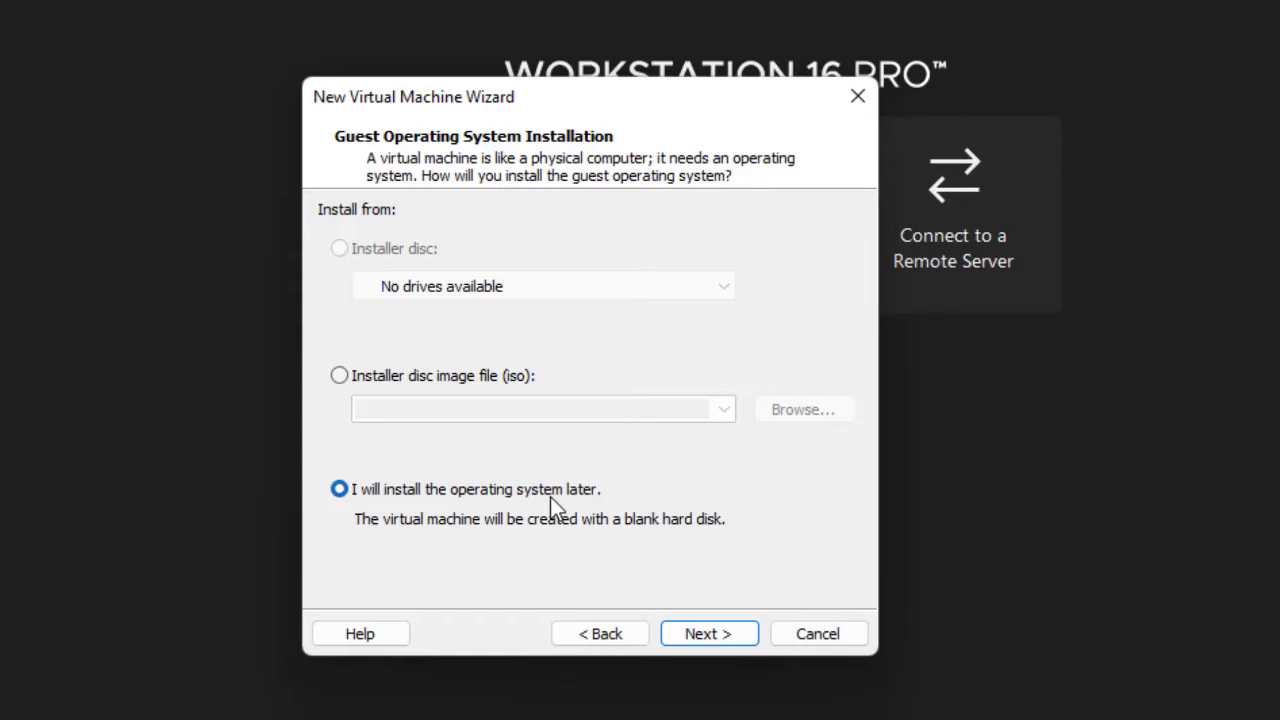
pyautogui.click(706, 640)
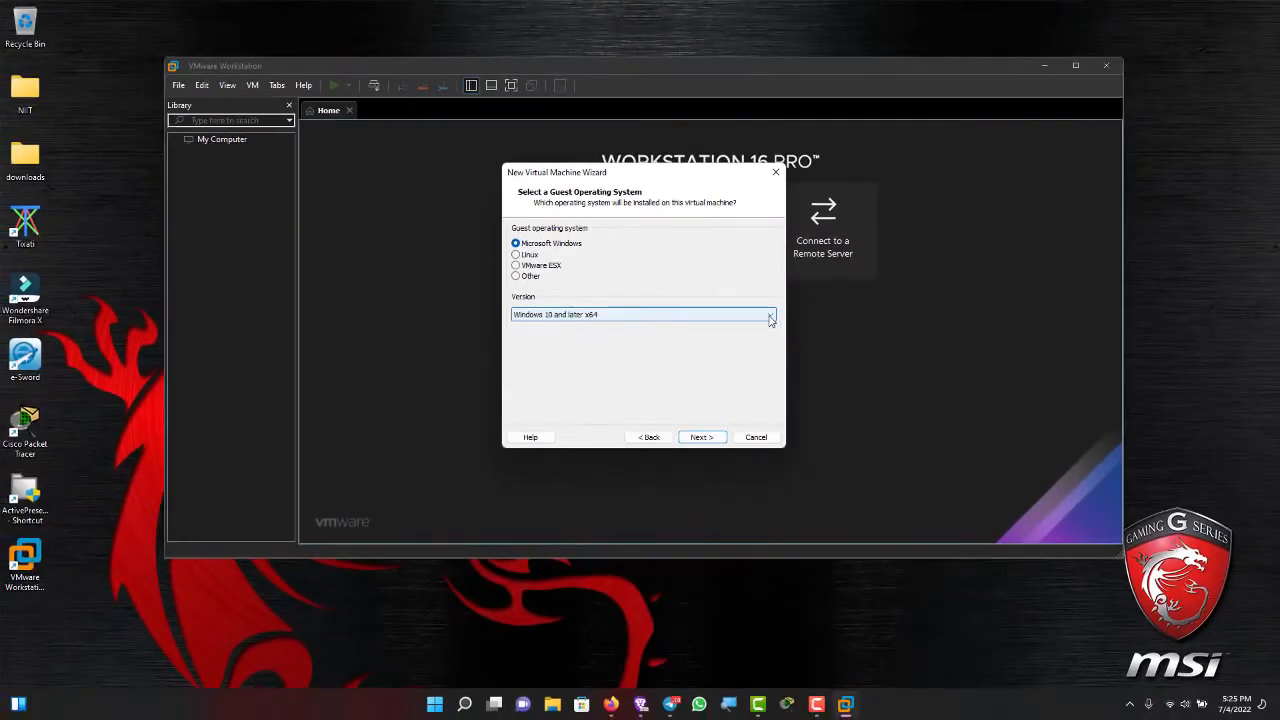
# Look through the Microsoft Windows guest versions and pick Windows 10 and later x64
pyautogui.click(771, 316)
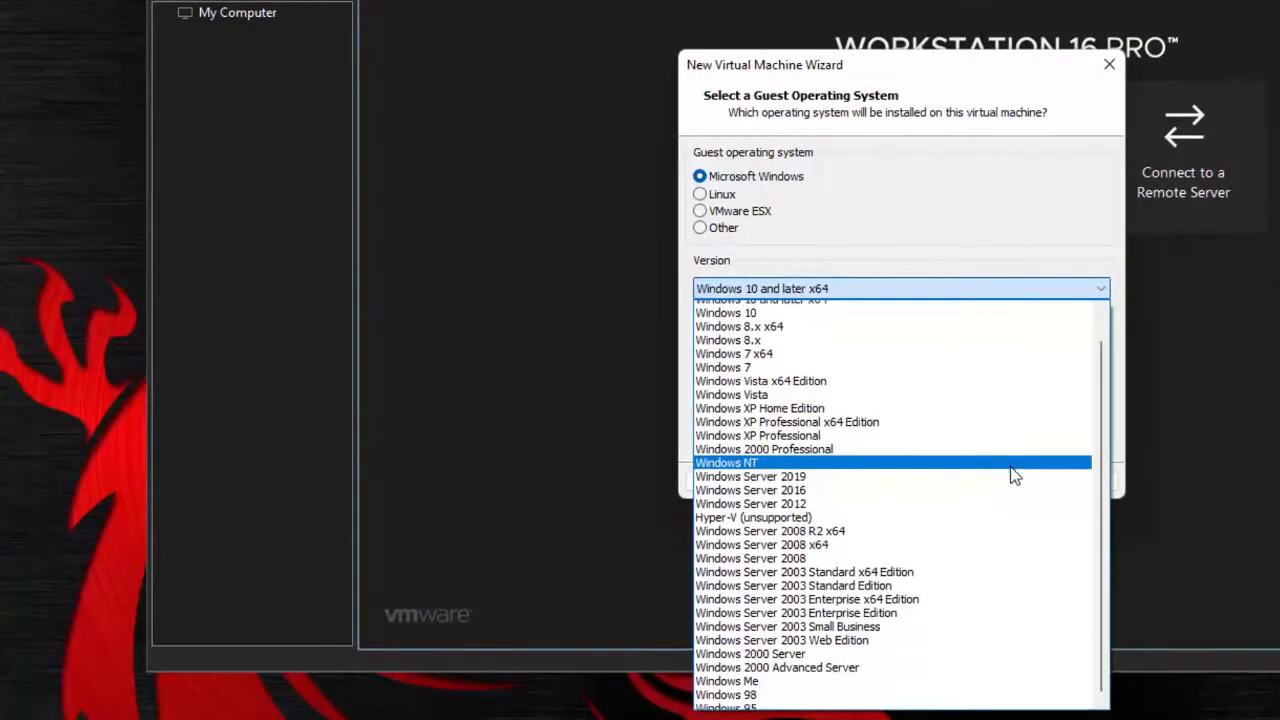
pyautogui.scroll(-1, 1010, 468)
pyautogui.scroll(1, 1010, 468)
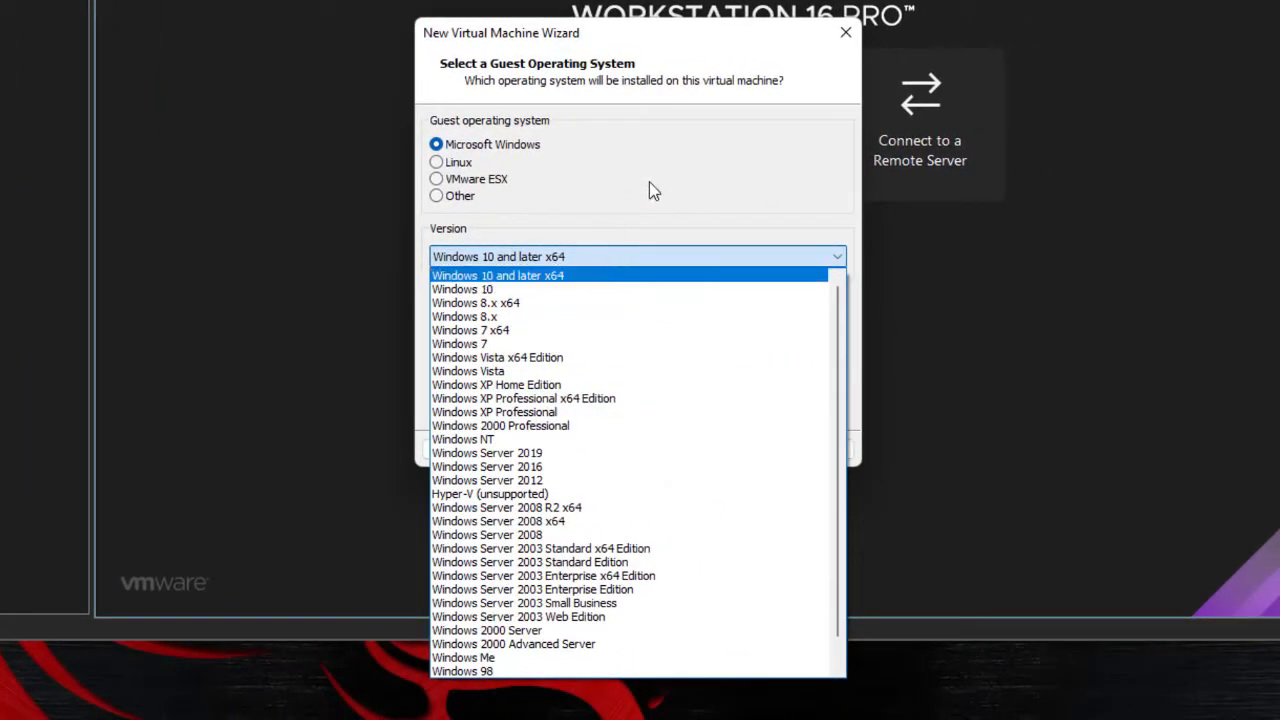
pyautogui.click(649, 183)
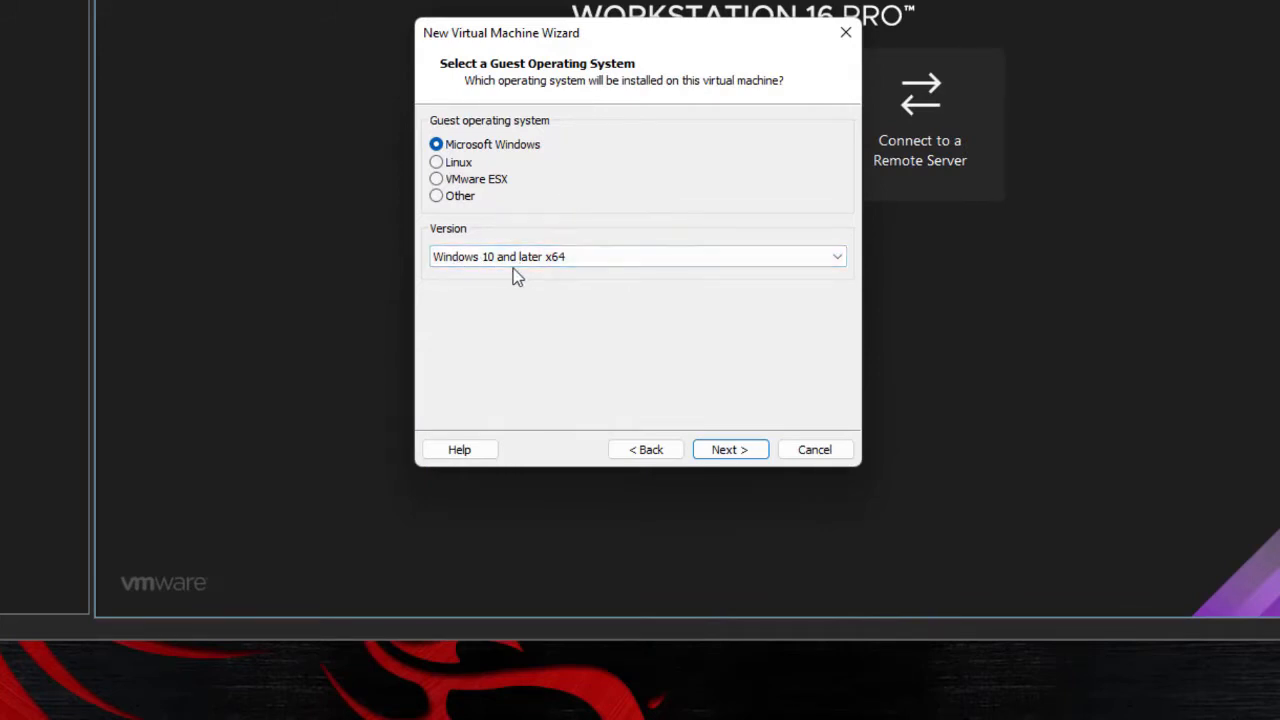
pyautogui.click(645, 256)
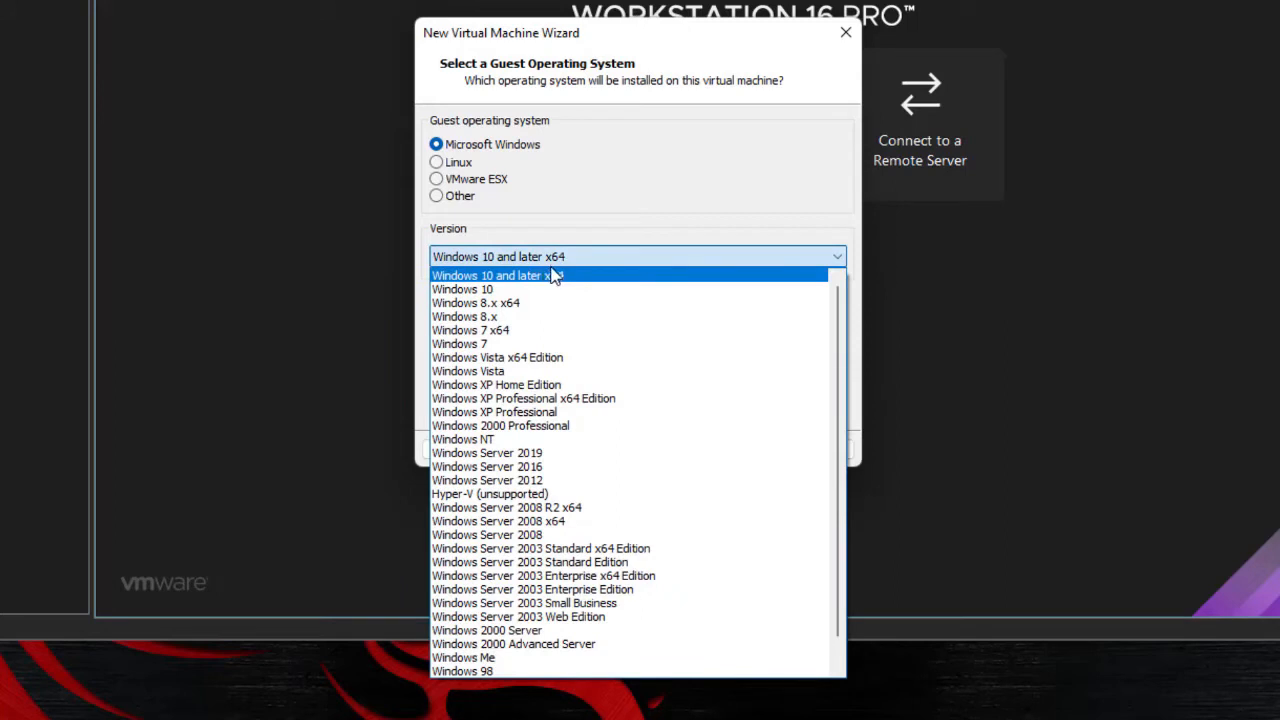
pyautogui.click(555, 276)
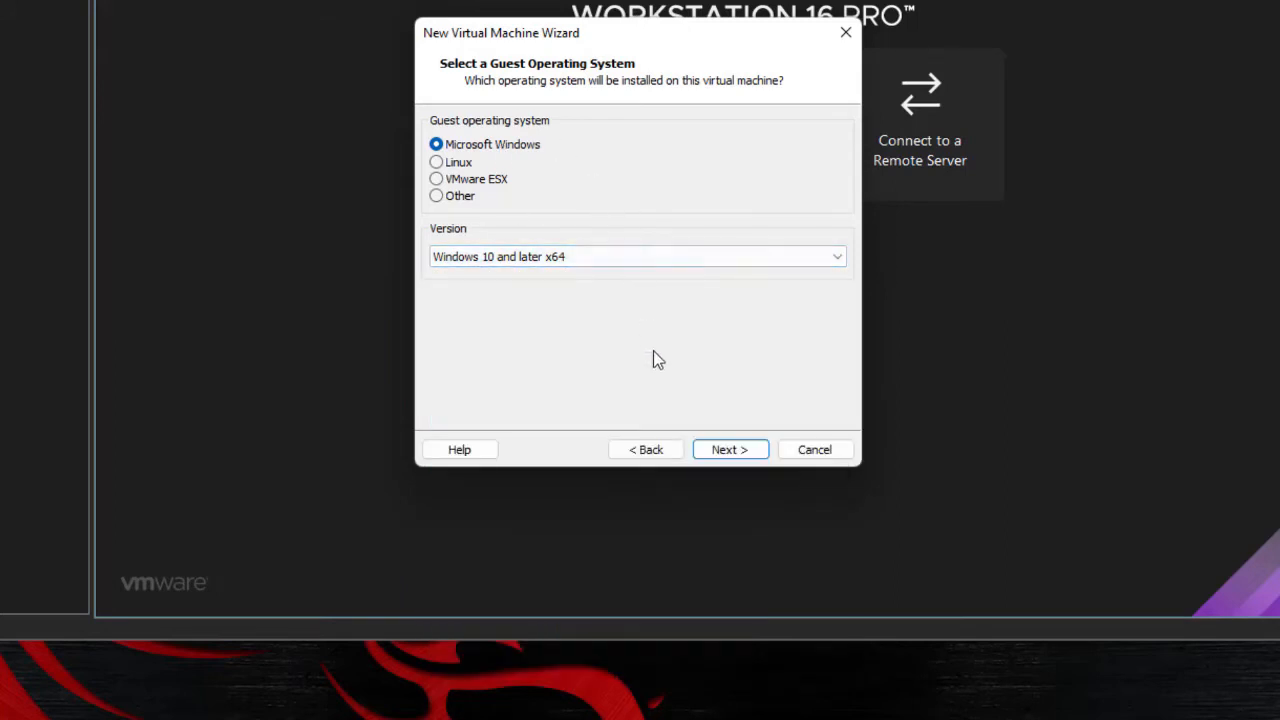
# Switch the guest operating system to Linux and look through the distributions offered for it
pyautogui.click(460, 163)
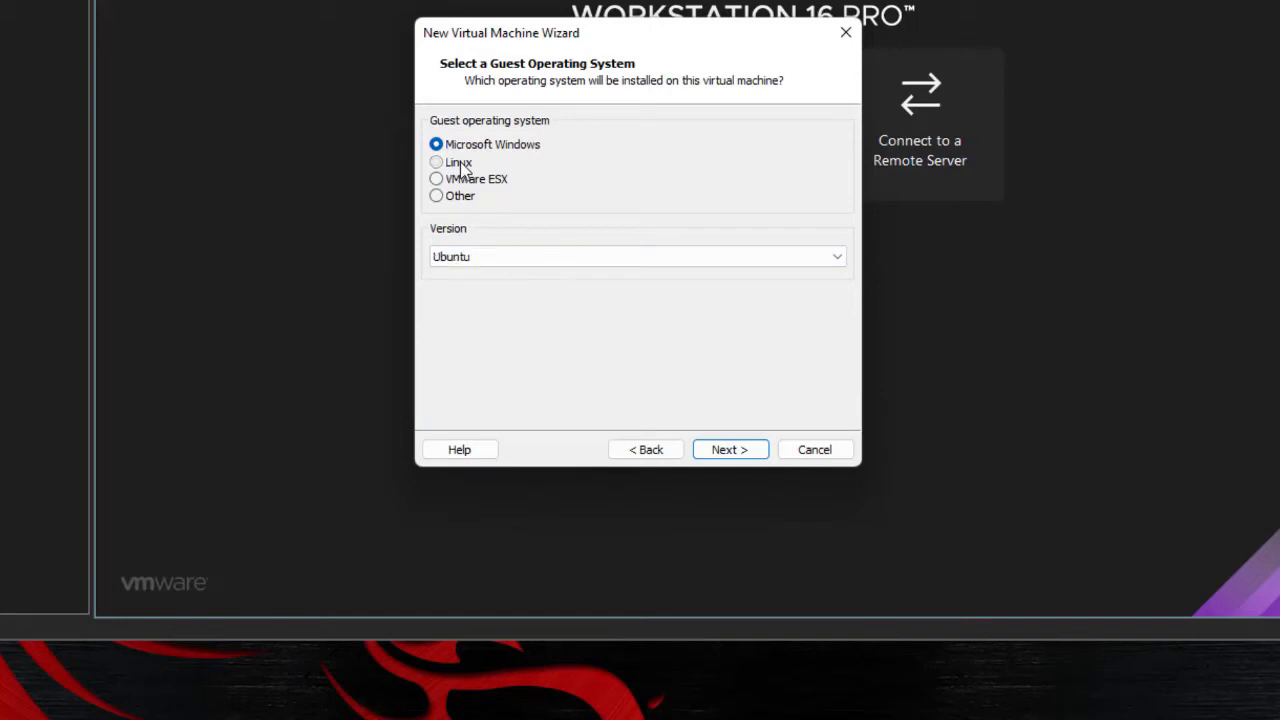
pyautogui.click(593, 258)
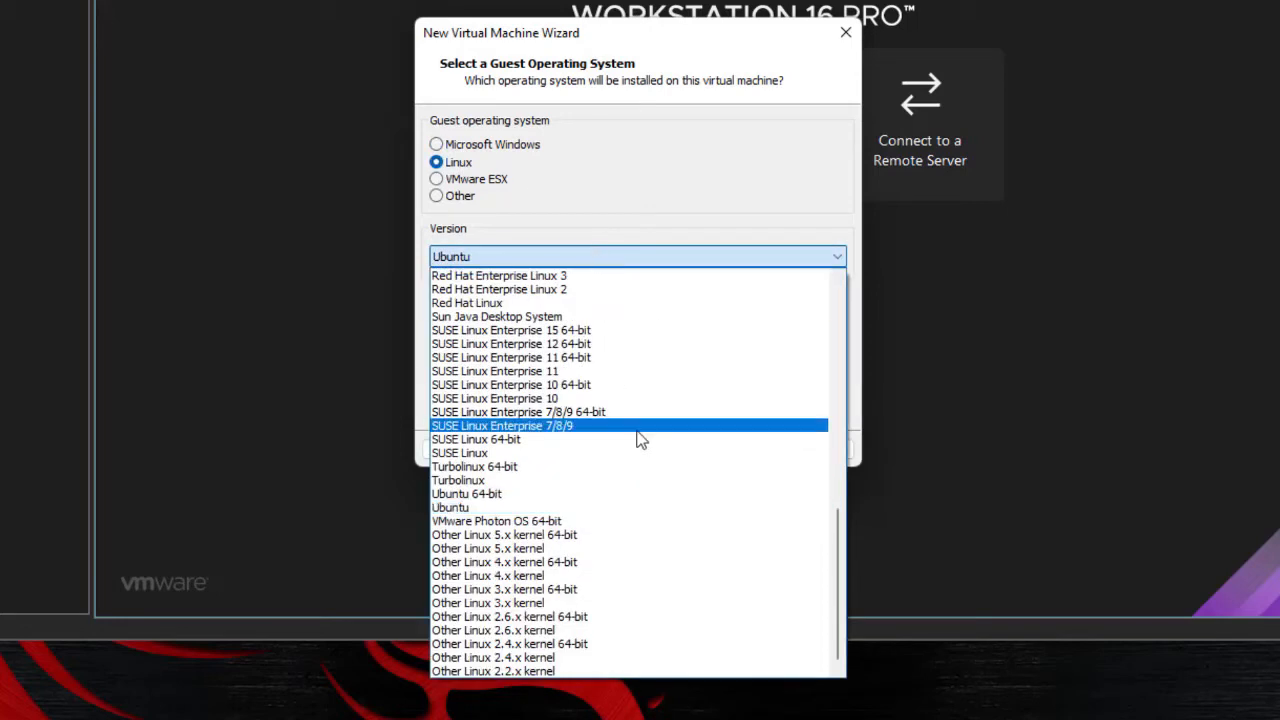
pyautogui.scroll(15, 640, 440)
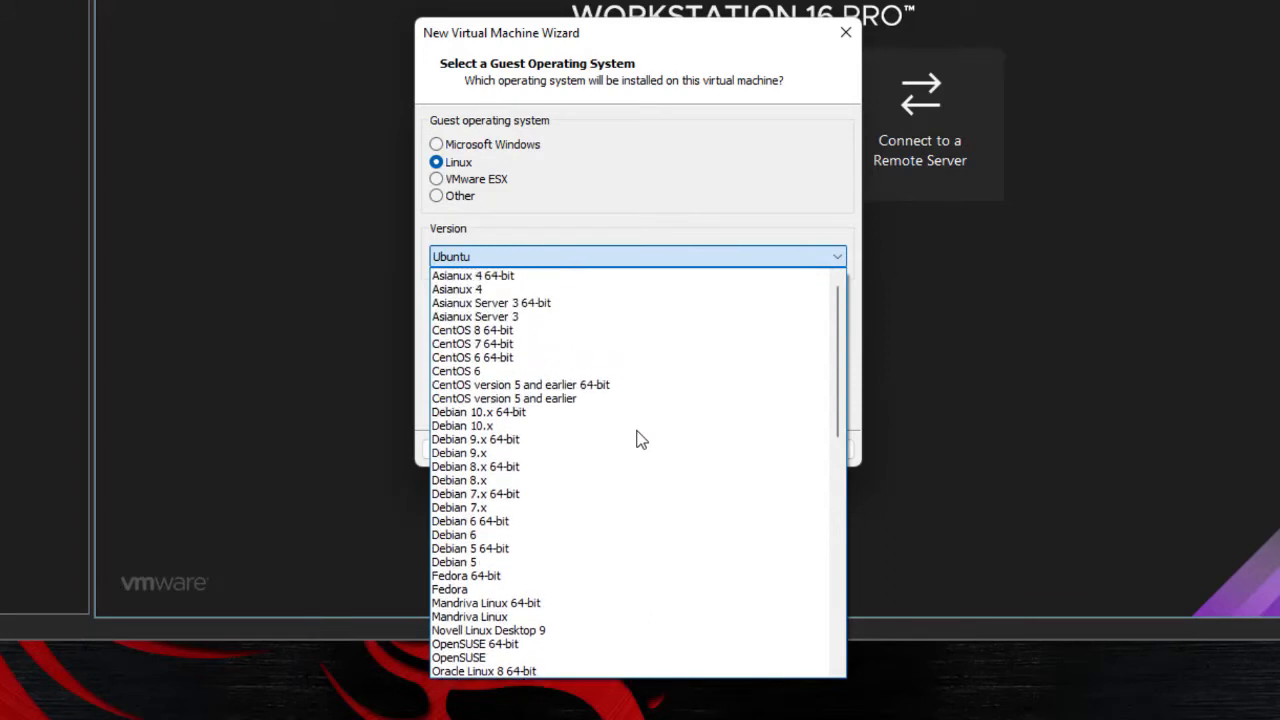
pyautogui.scroll(-15, 640, 440)
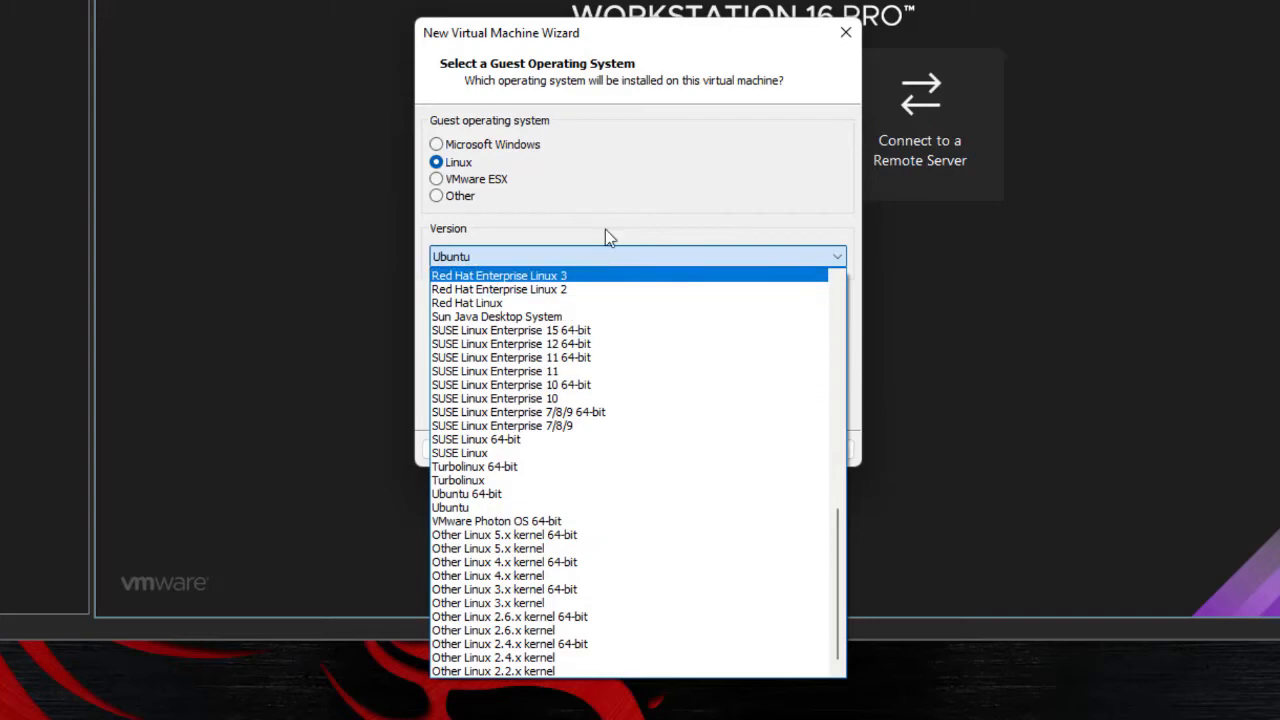
pyautogui.click(577, 188)
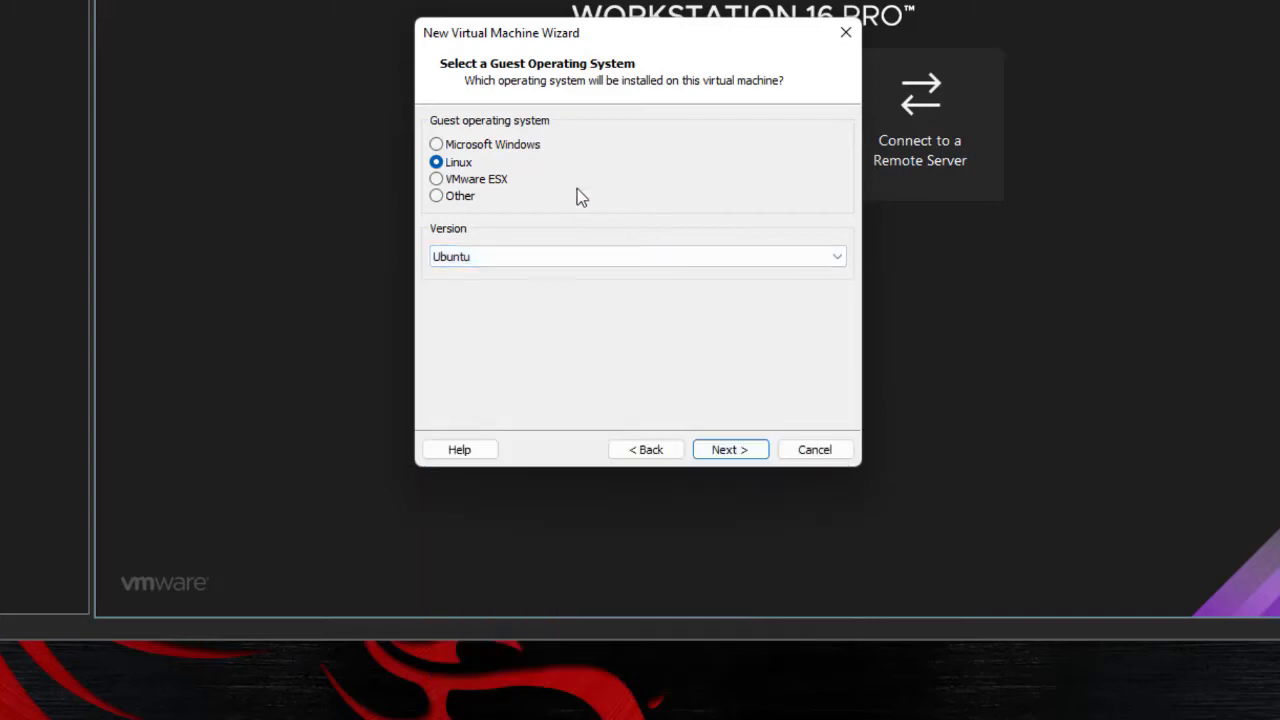
# Look through the versions offered for the VMware ESX and Other guest operating system types
pyautogui.click(491, 182)
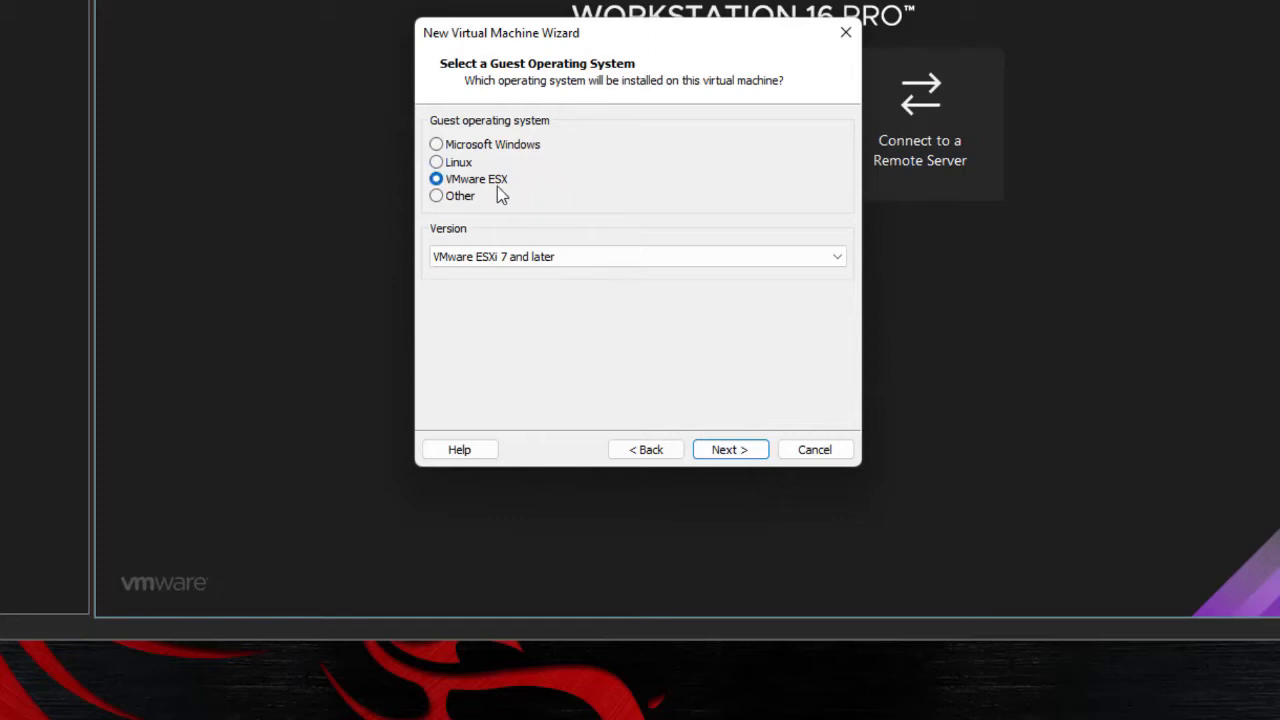
pyautogui.click(580, 260)
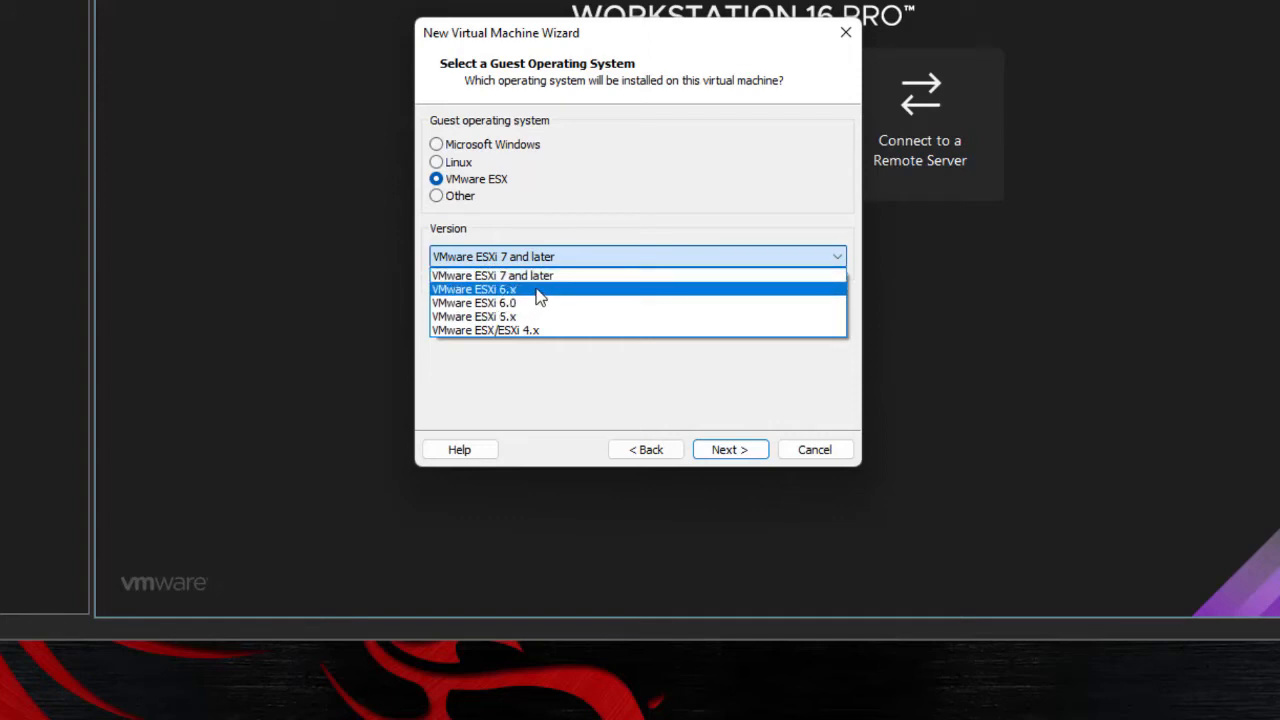
pyautogui.click(563, 202)
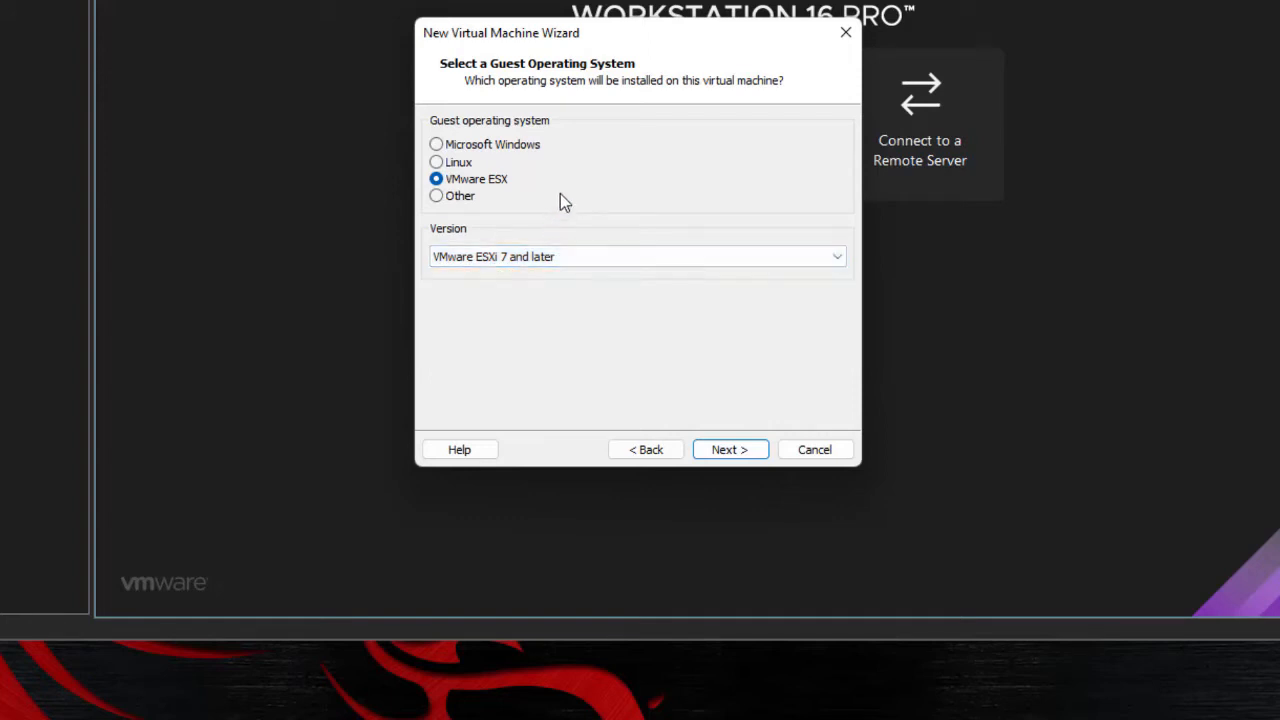
pyautogui.click(466, 200)
pyautogui.click(559, 254)
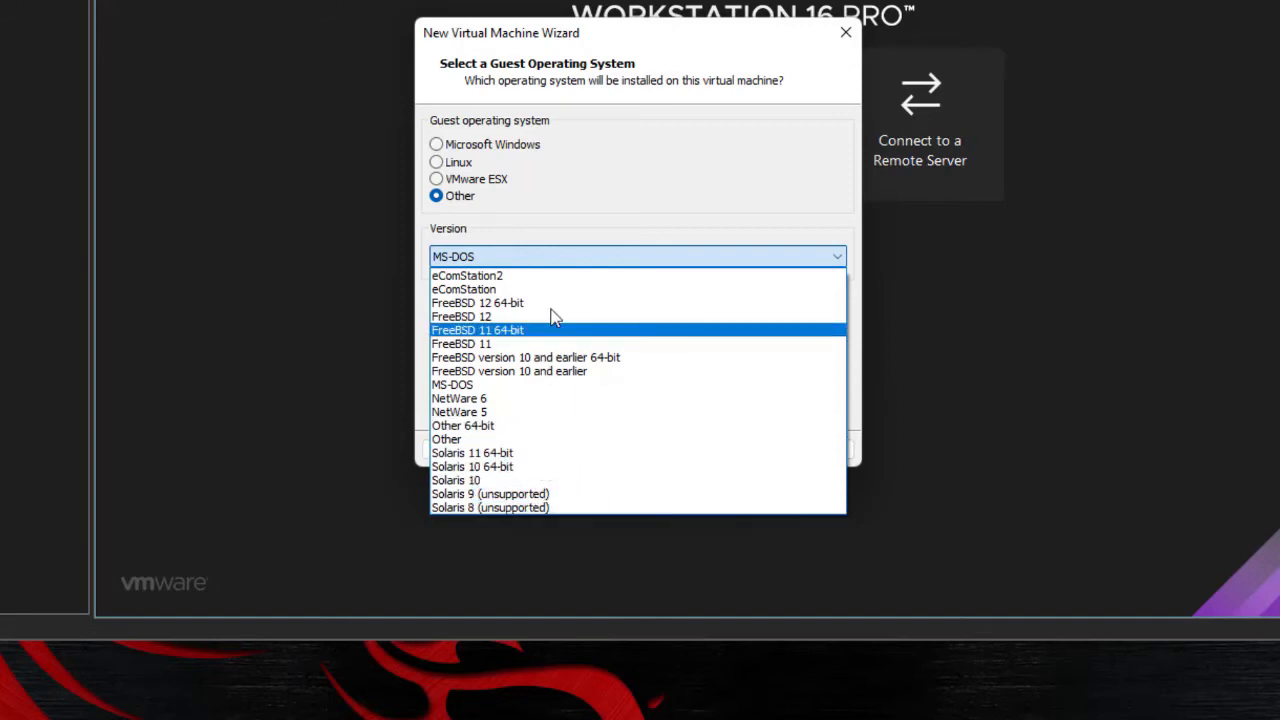
pyautogui.click(561, 205)
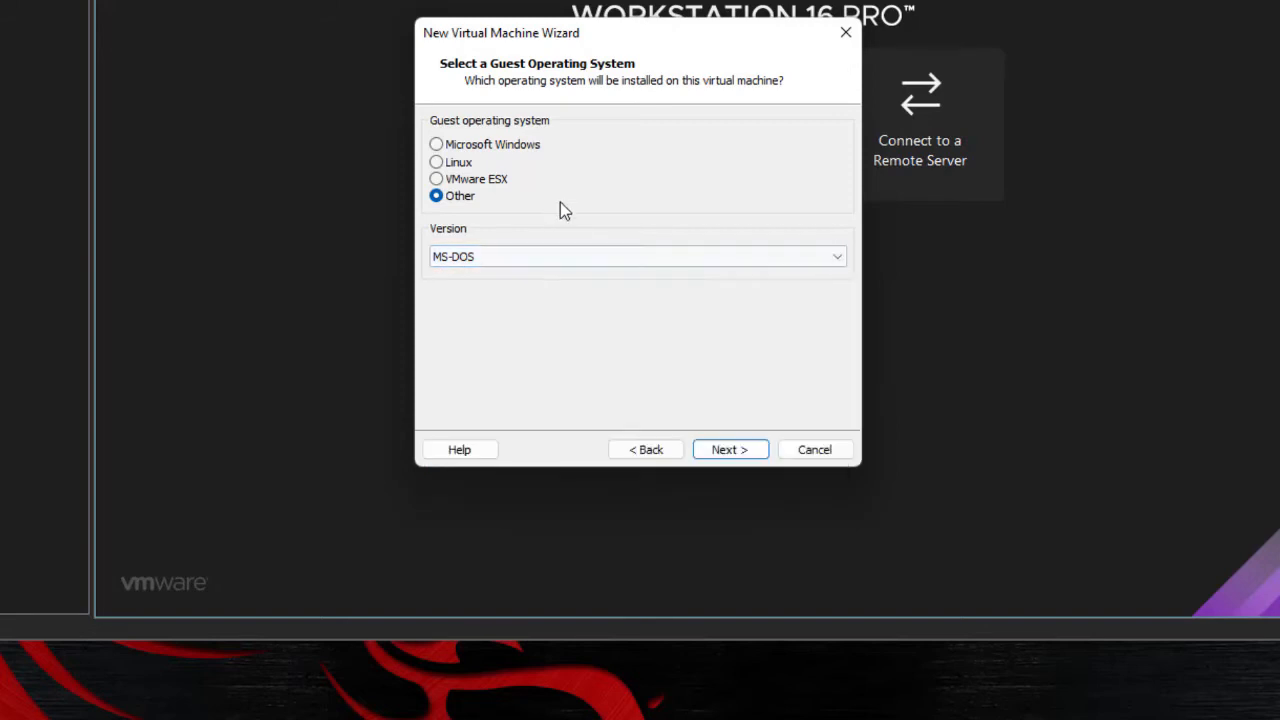
# Set the guest operating system to Microsoft Windows, version Windows 10 and later x64, and name the virtual machine PC01
pyautogui.click(527, 150)
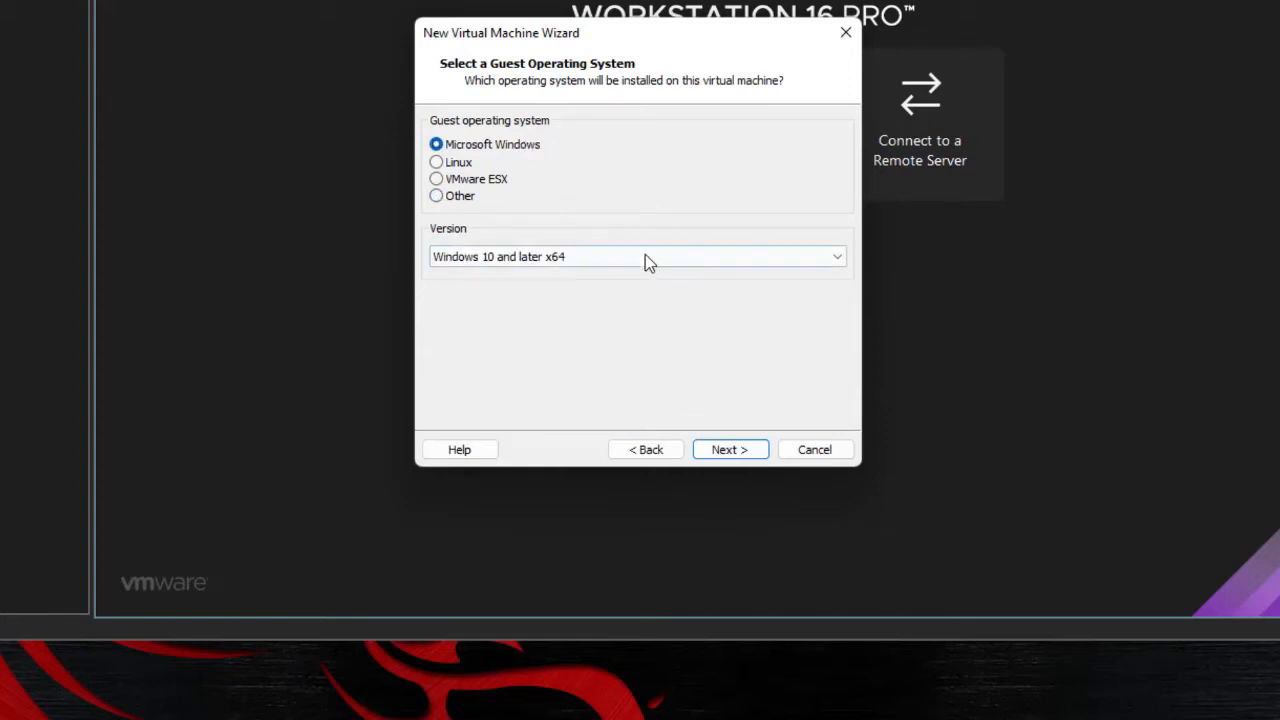
pyautogui.click(730, 450)
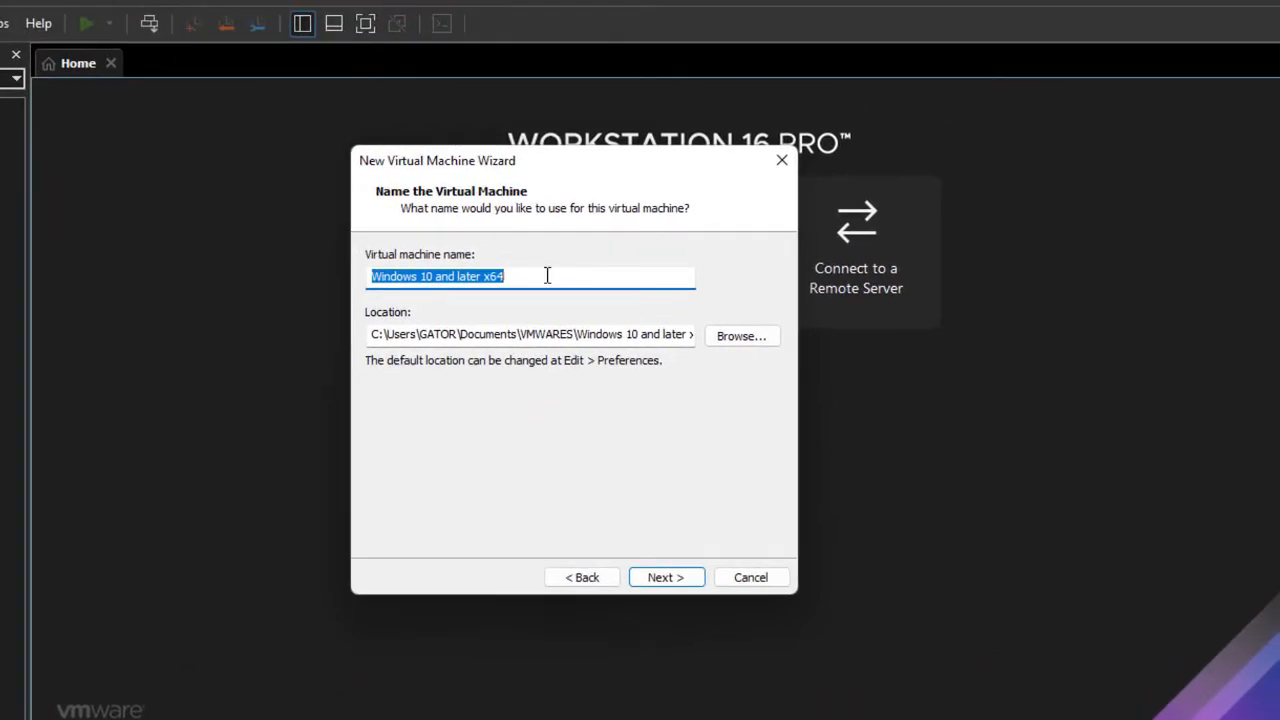
pyautogui.press('BackSpace')
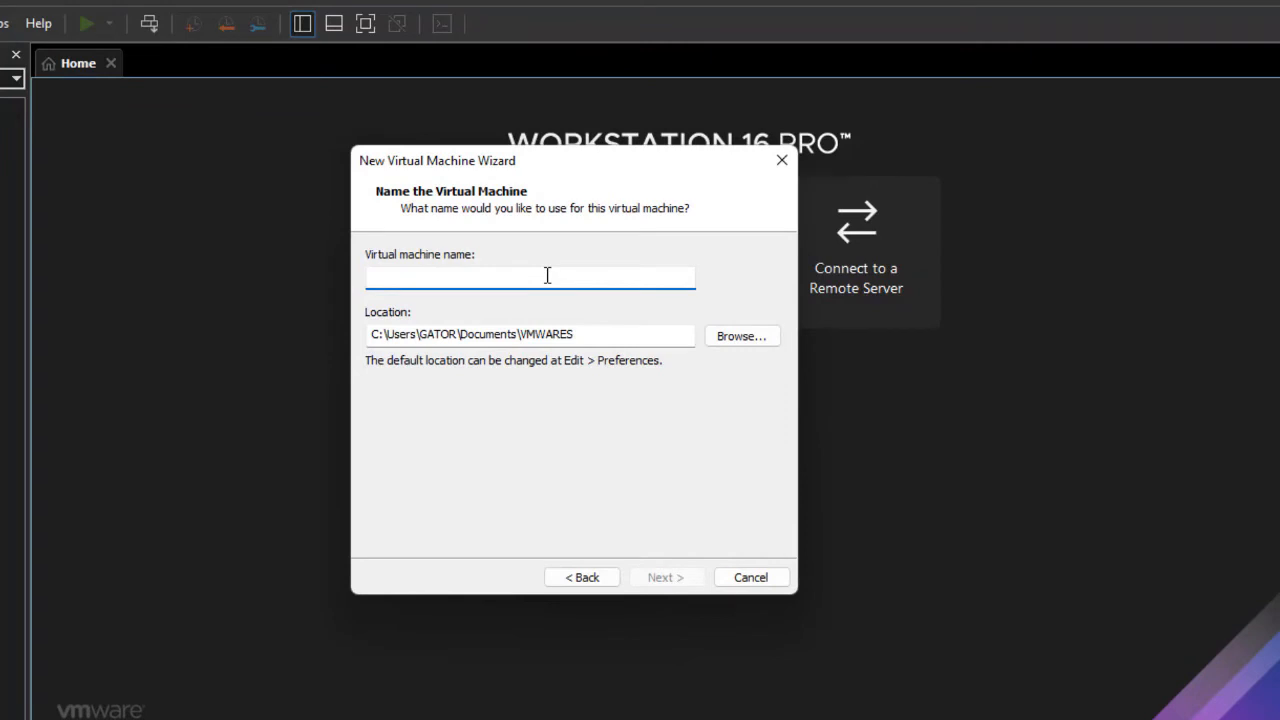
pyautogui.write('PC01')
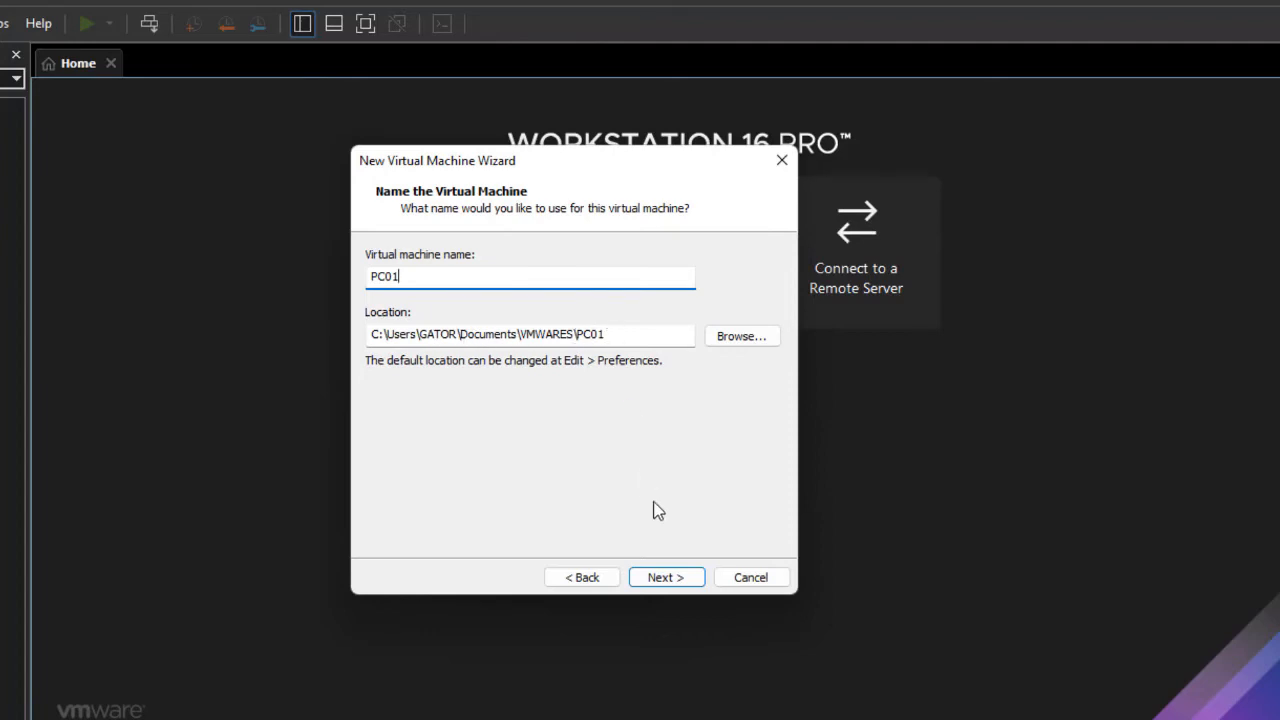
pyautogui.click(673, 580)
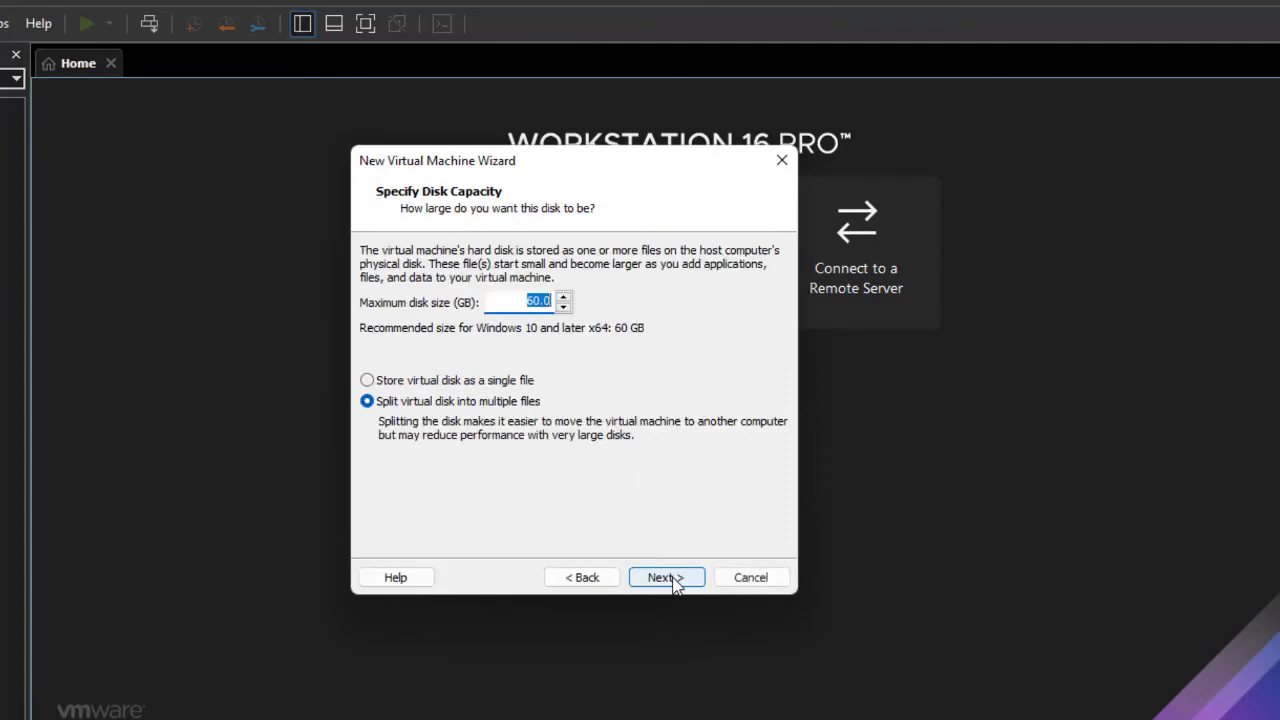
pyautogui.click(595, 577)
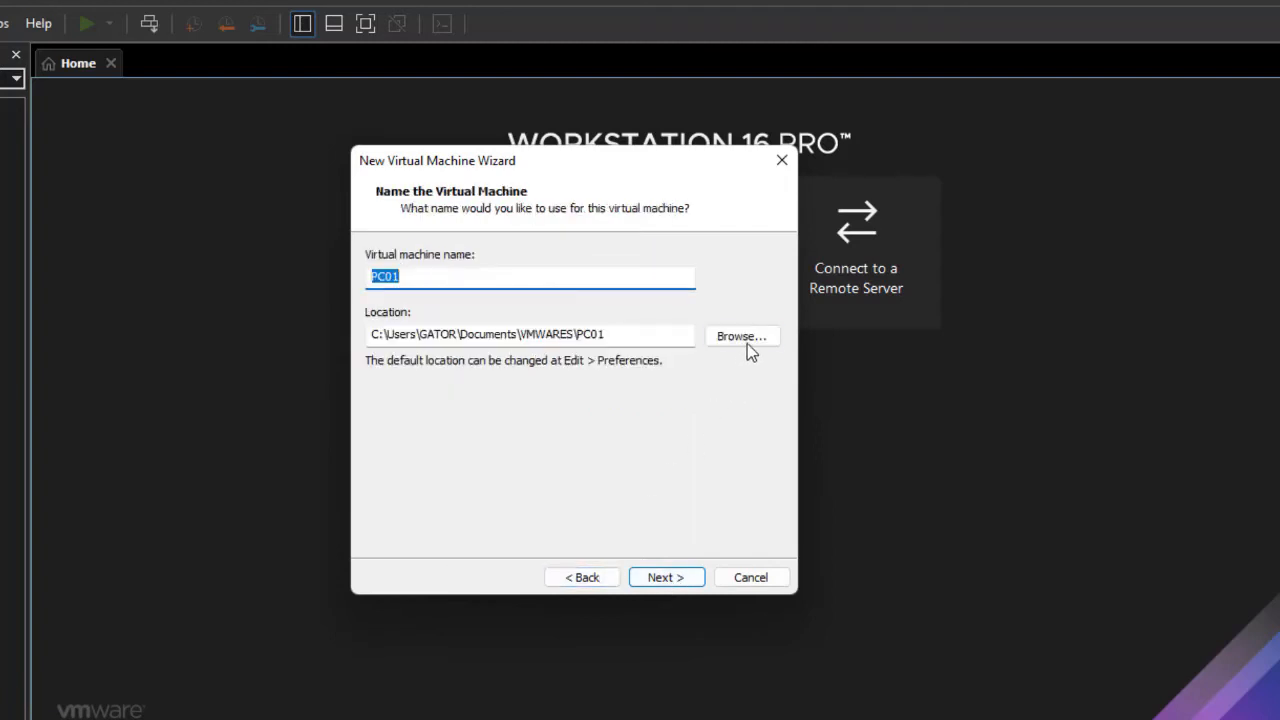
pyautogui.click(673, 582)
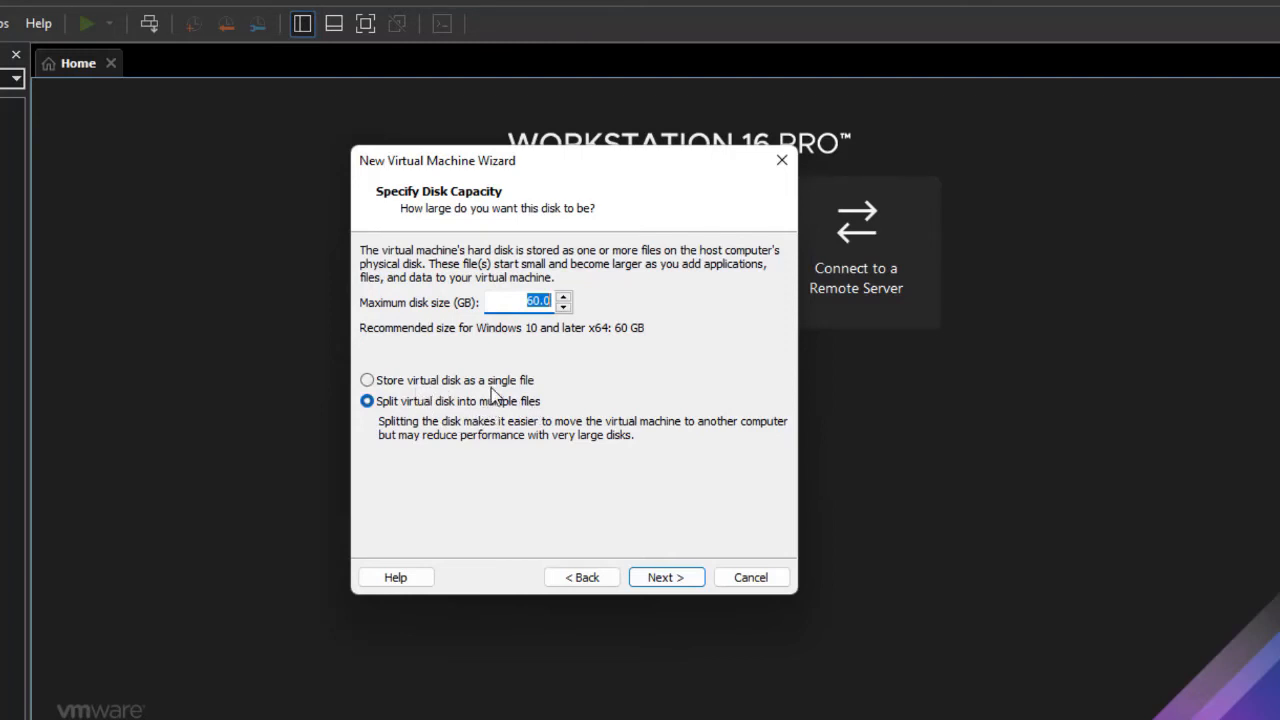
# Store the 60 GB virtual disk as a single file and review the summary of the virtual machine's settings
pyautogui.click(428, 384)
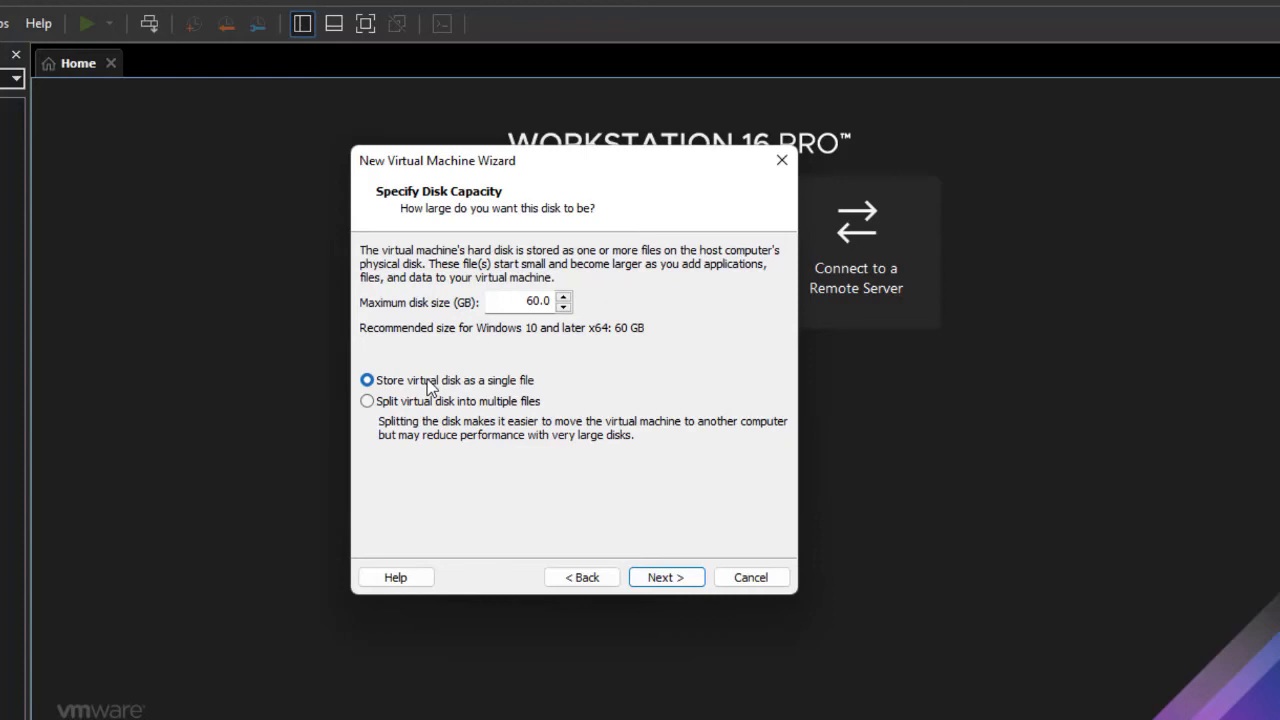
pyautogui.click(662, 578)
pyautogui.scroll(-1, 660, 330)
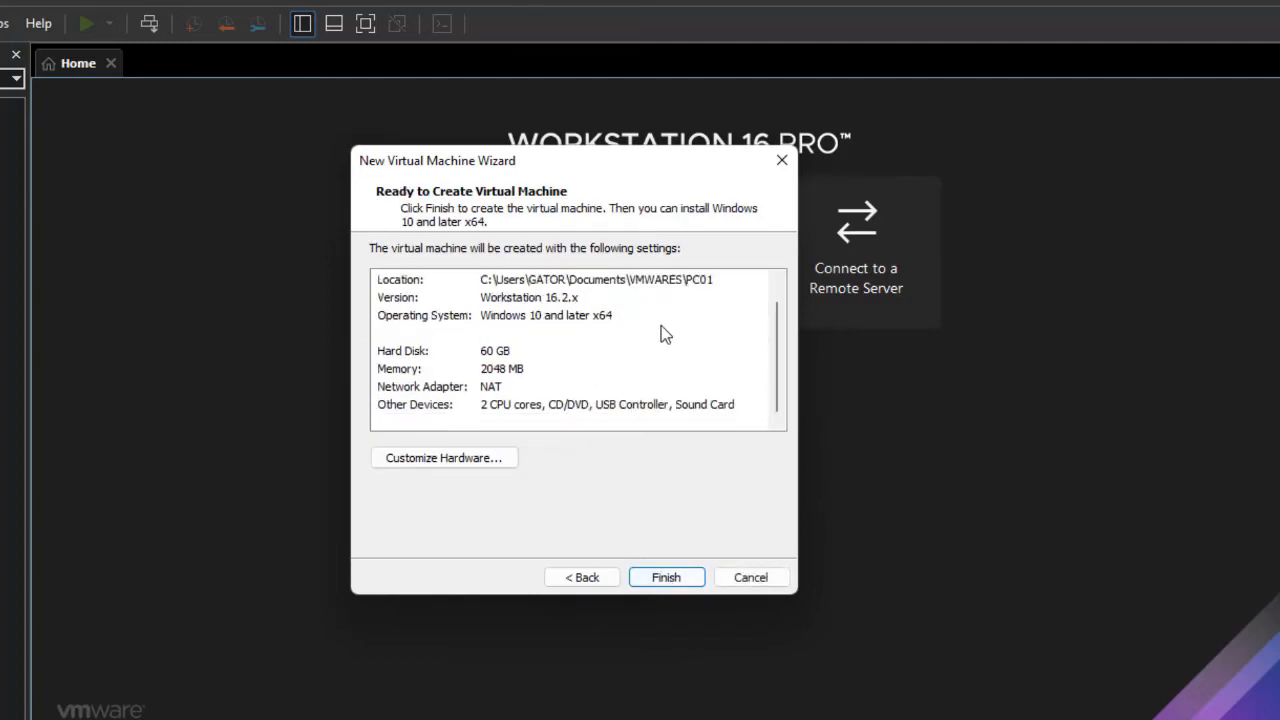
pyautogui.scroll(1, 590, 360)
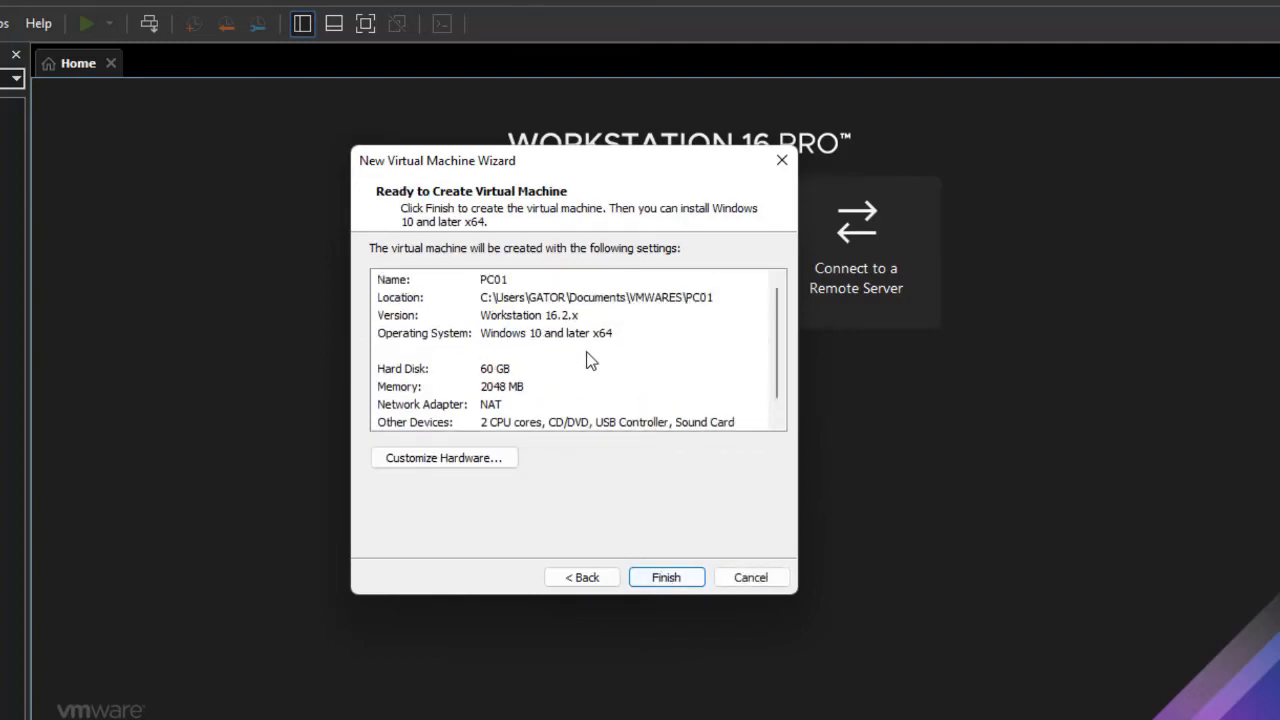
# Review the summary and the hardware list of PC01, and finish creating the virtual machine
pyautogui.scroll(-1, 590, 361)
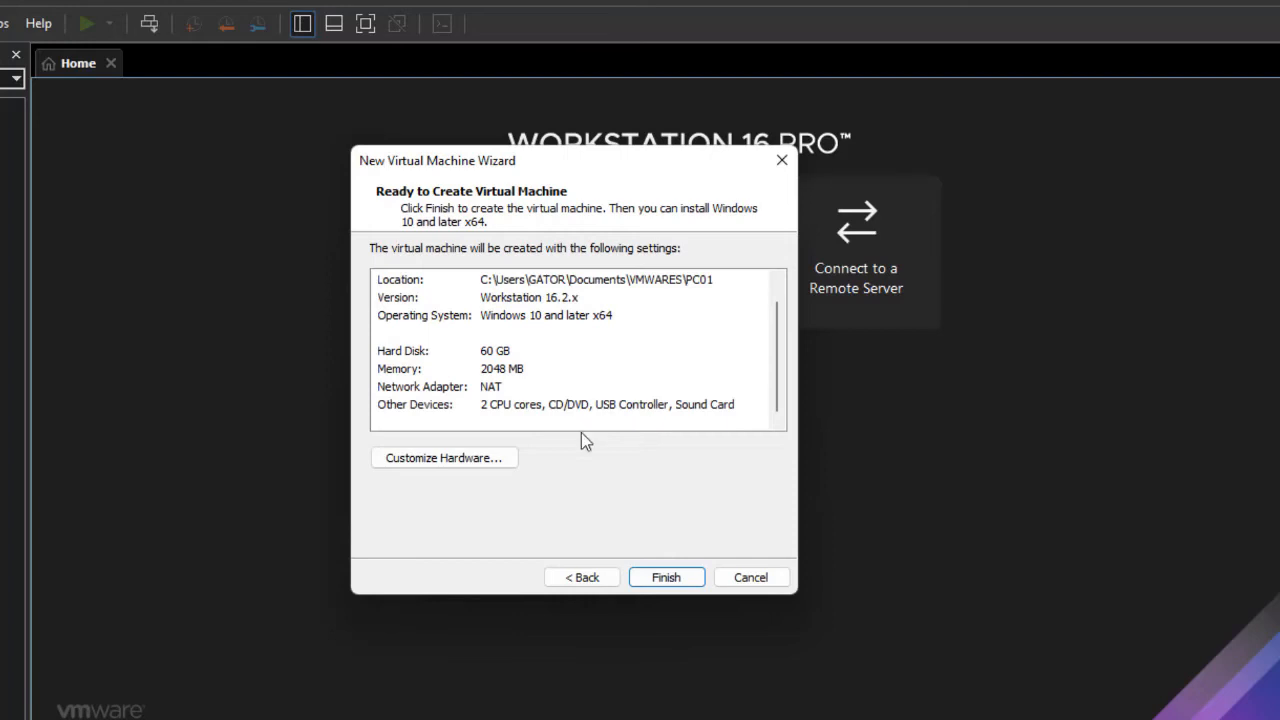
pyautogui.scroll(1, 619, 313)
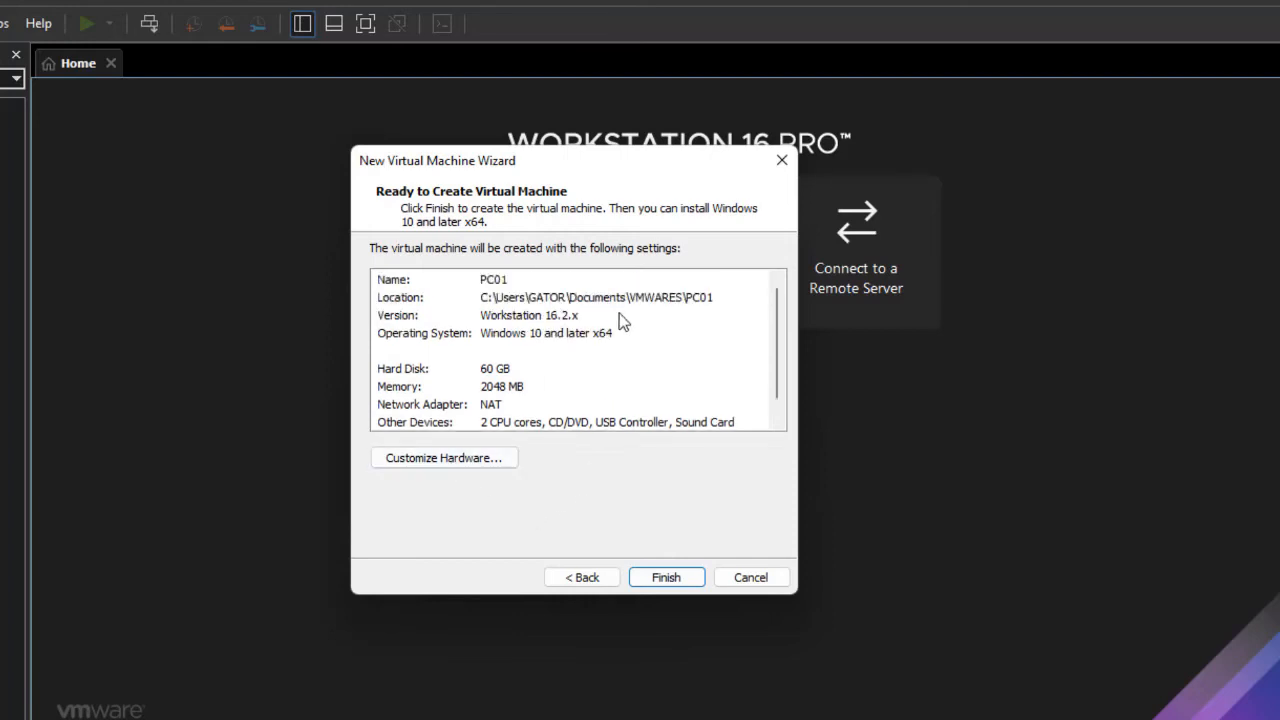
pyautogui.scroll(-1, 619, 313)
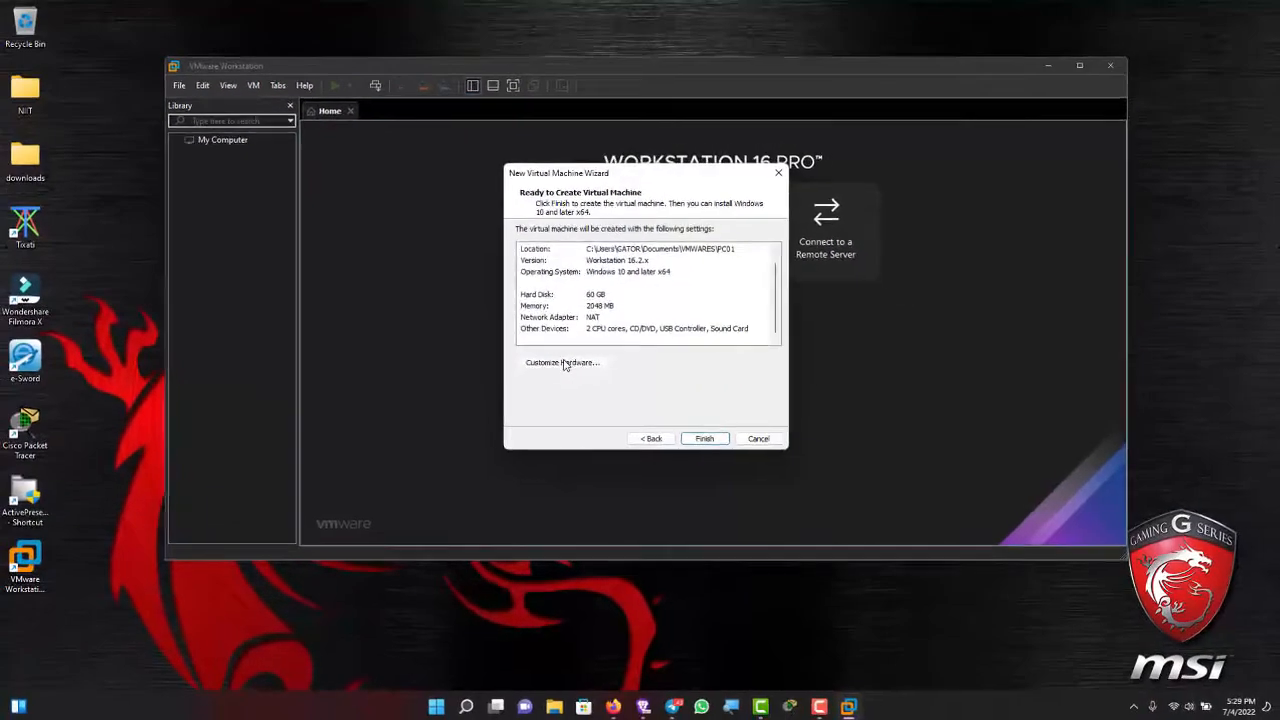
pyautogui.click(446, 458)
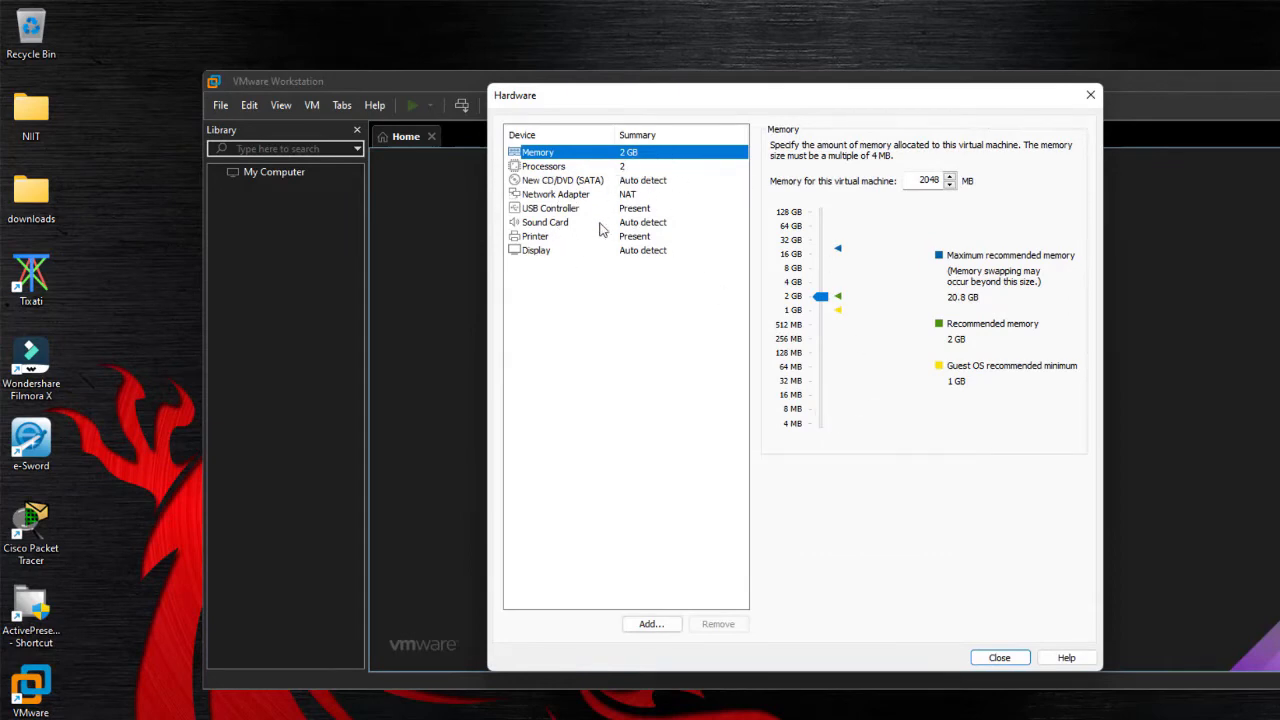
pyautogui.click(1000, 658)
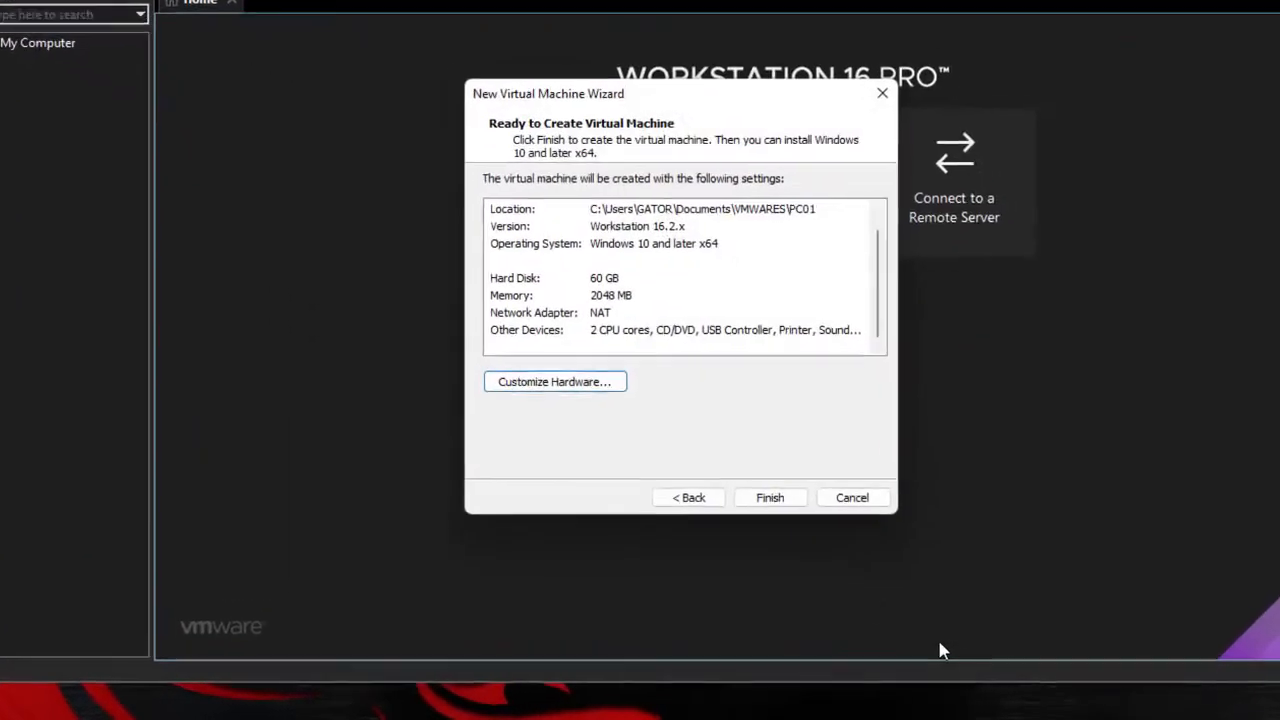
pyautogui.click(764, 497)
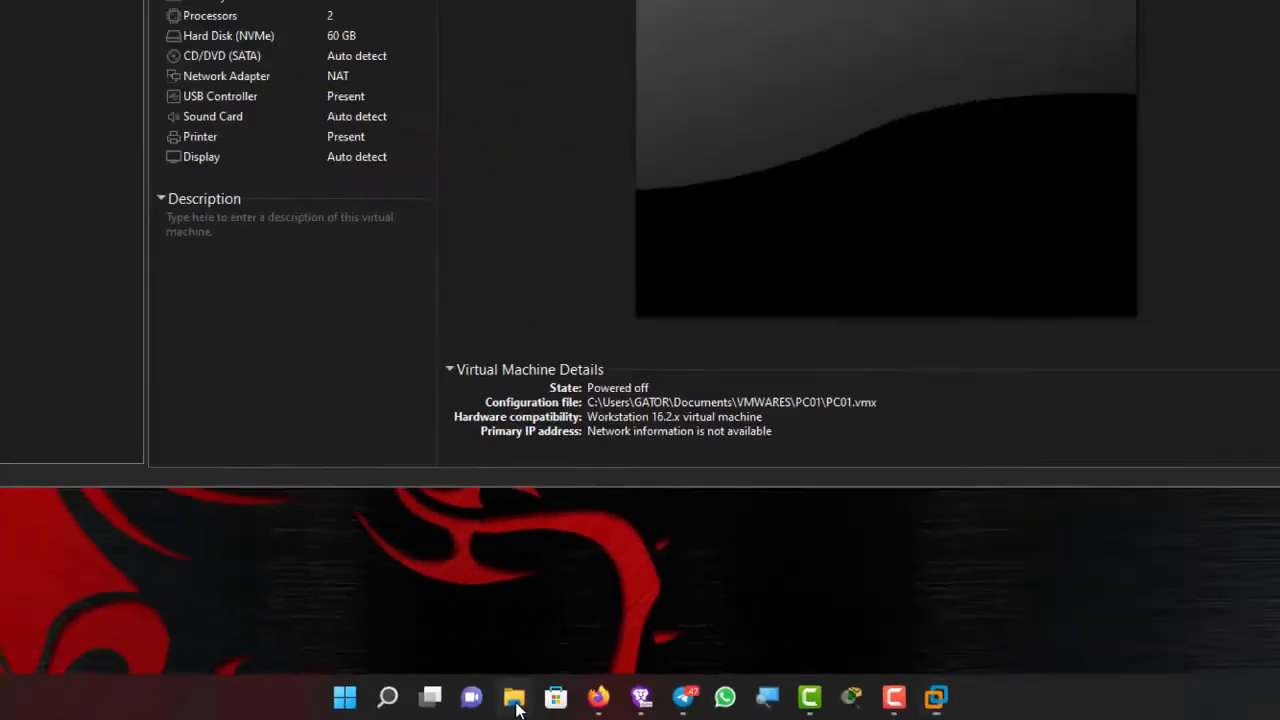
# Switch to File Explorer and examine the virtual machine's files in the Documents\VMWARES\PC01 folder, including the virtual disk file
pyautogui.click(413, 695)
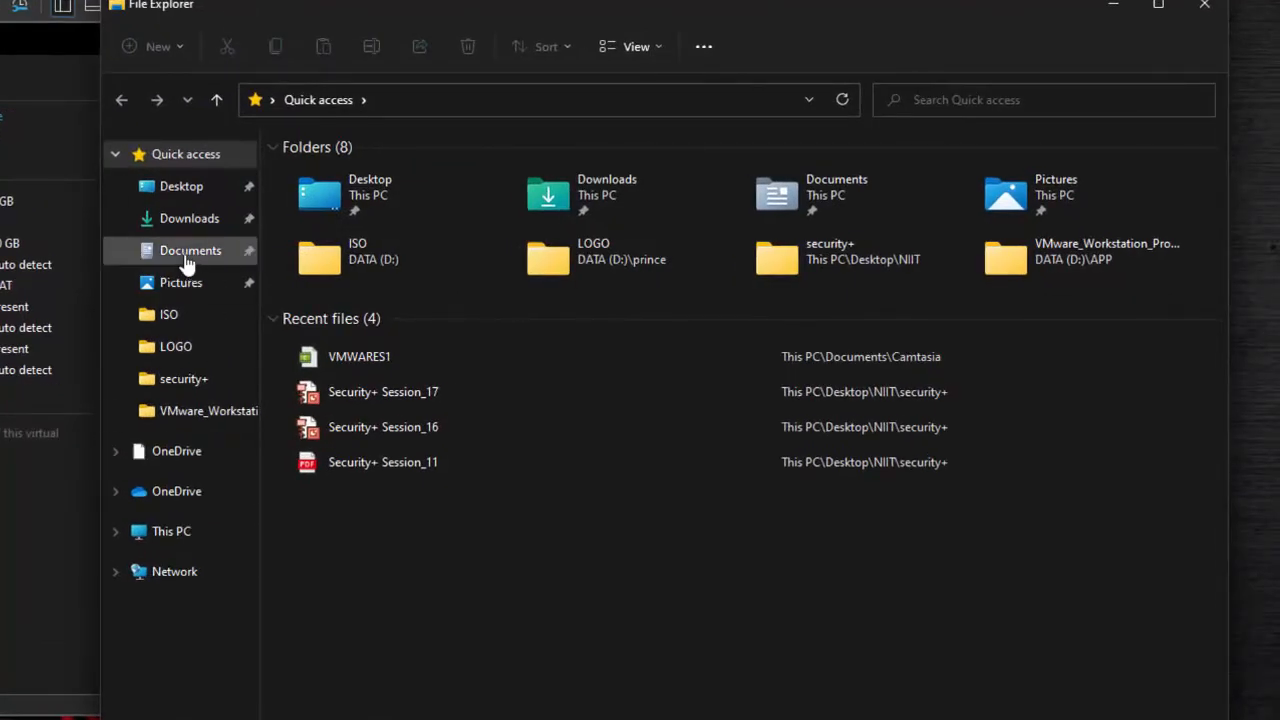
pyautogui.click(196, 256)
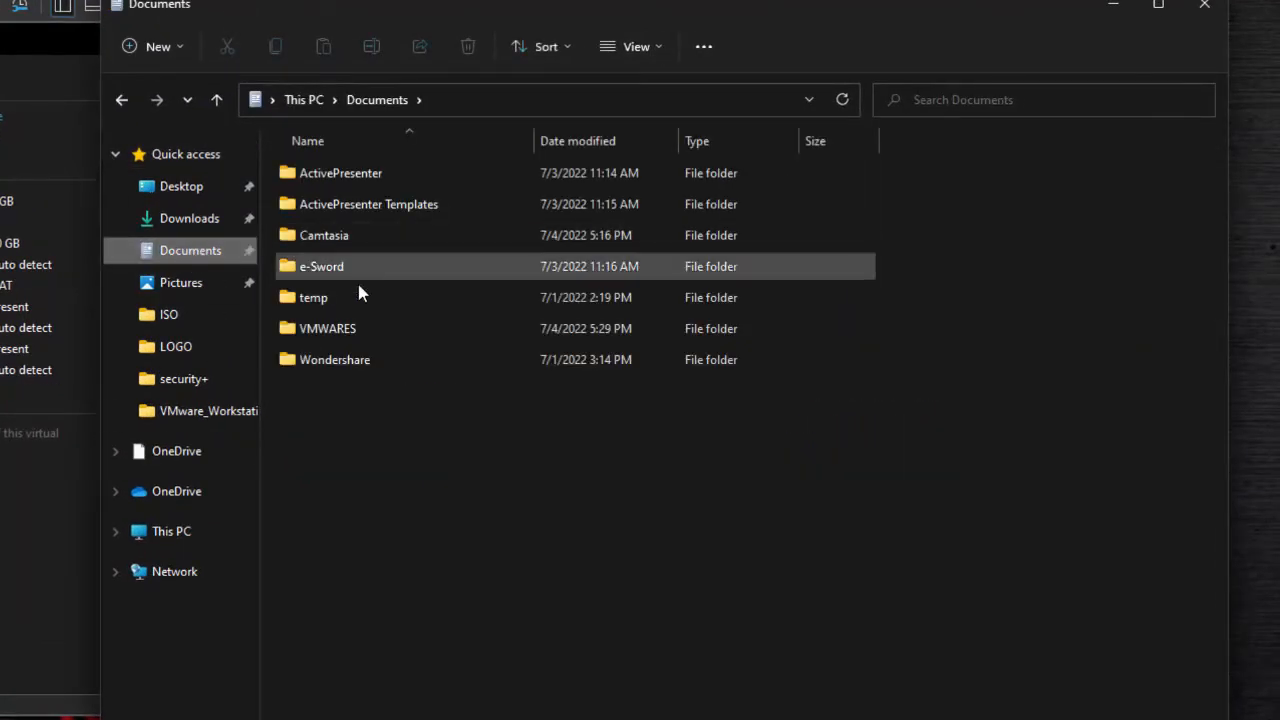
pyautogui.doubleClick(337, 337)
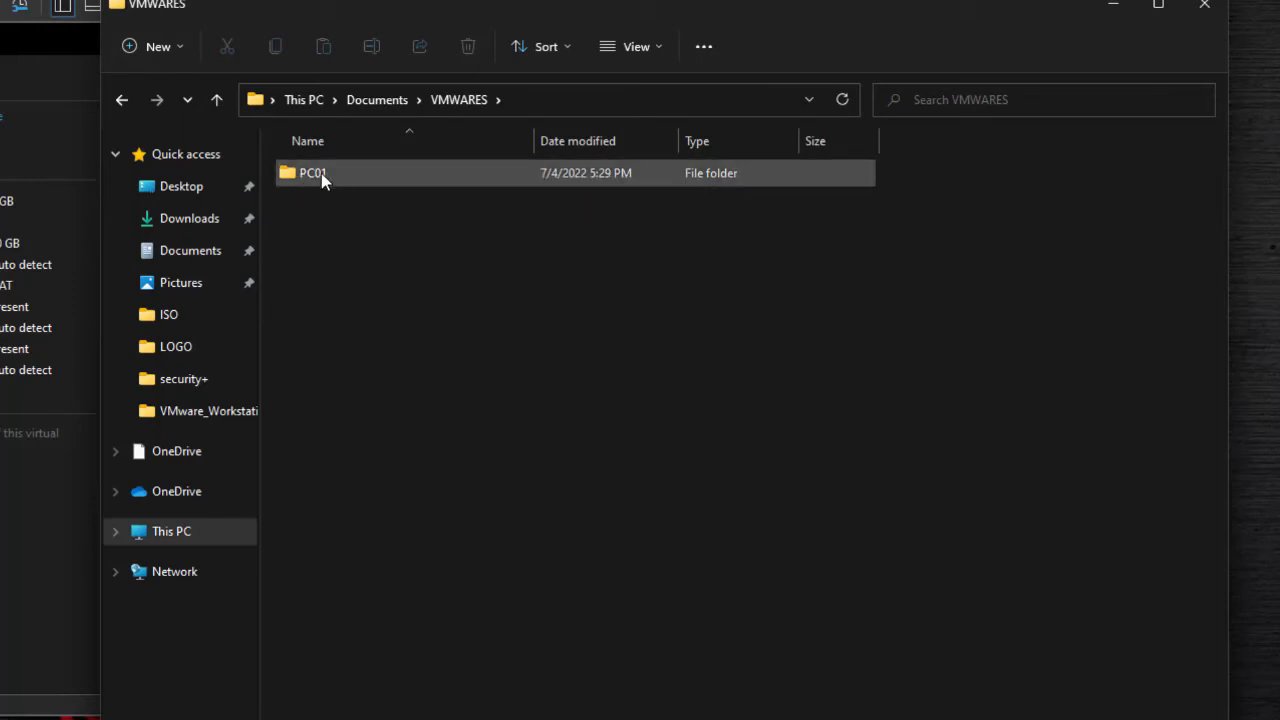
pyautogui.doubleClick(321, 173)
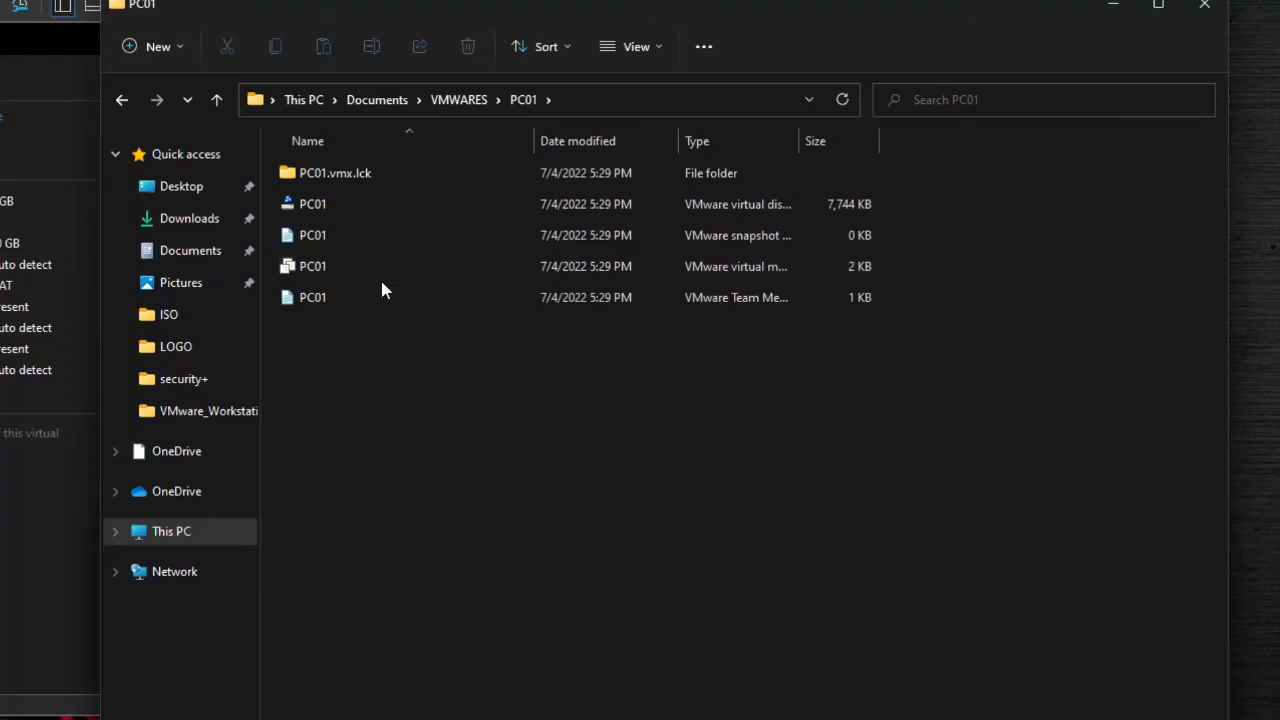
pyautogui.click(332, 200)
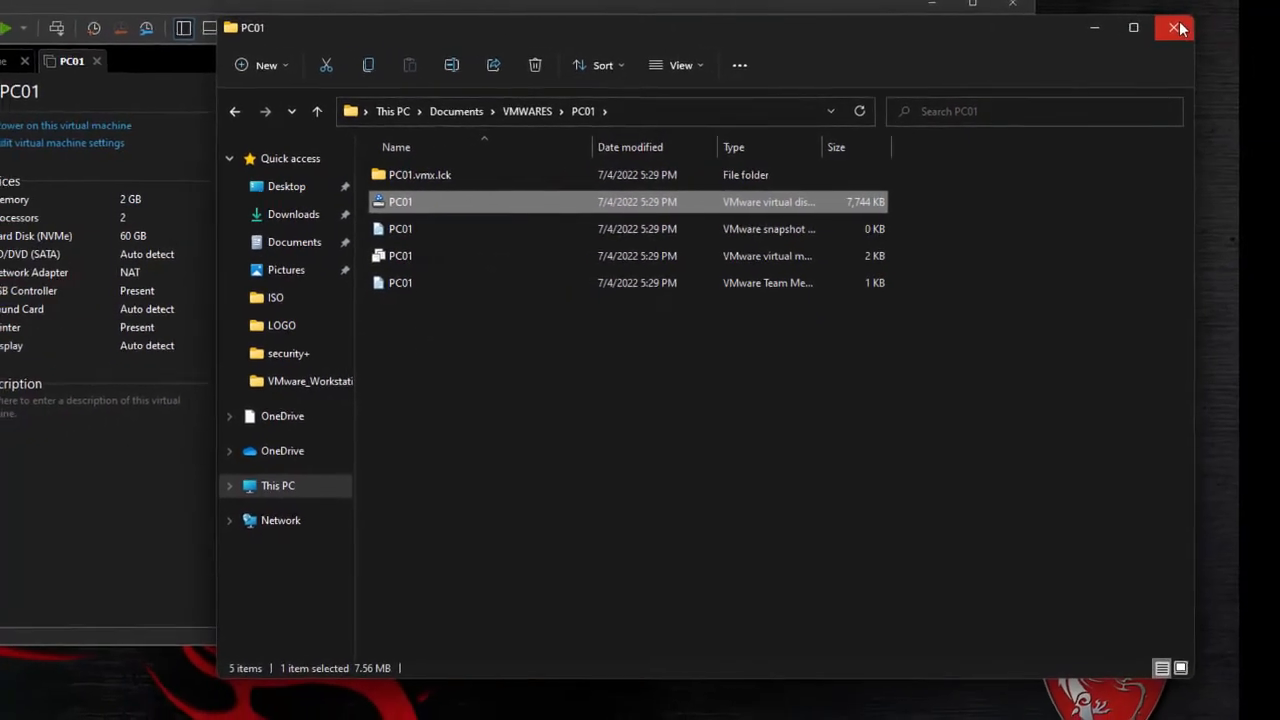
pyautogui.click(1201, 6)
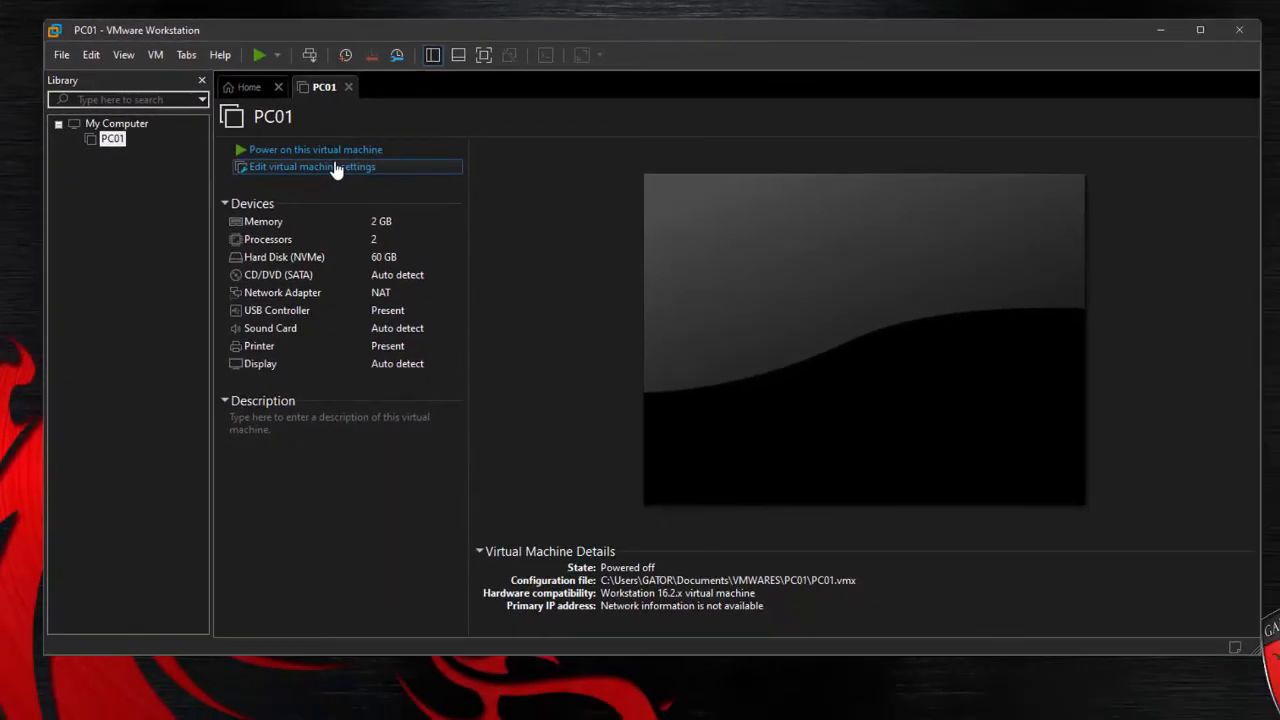
# Try 4 GB of memory in PC01's settings, set it back to 2 GB and view the processor options
pyautogui.click(565, 280)
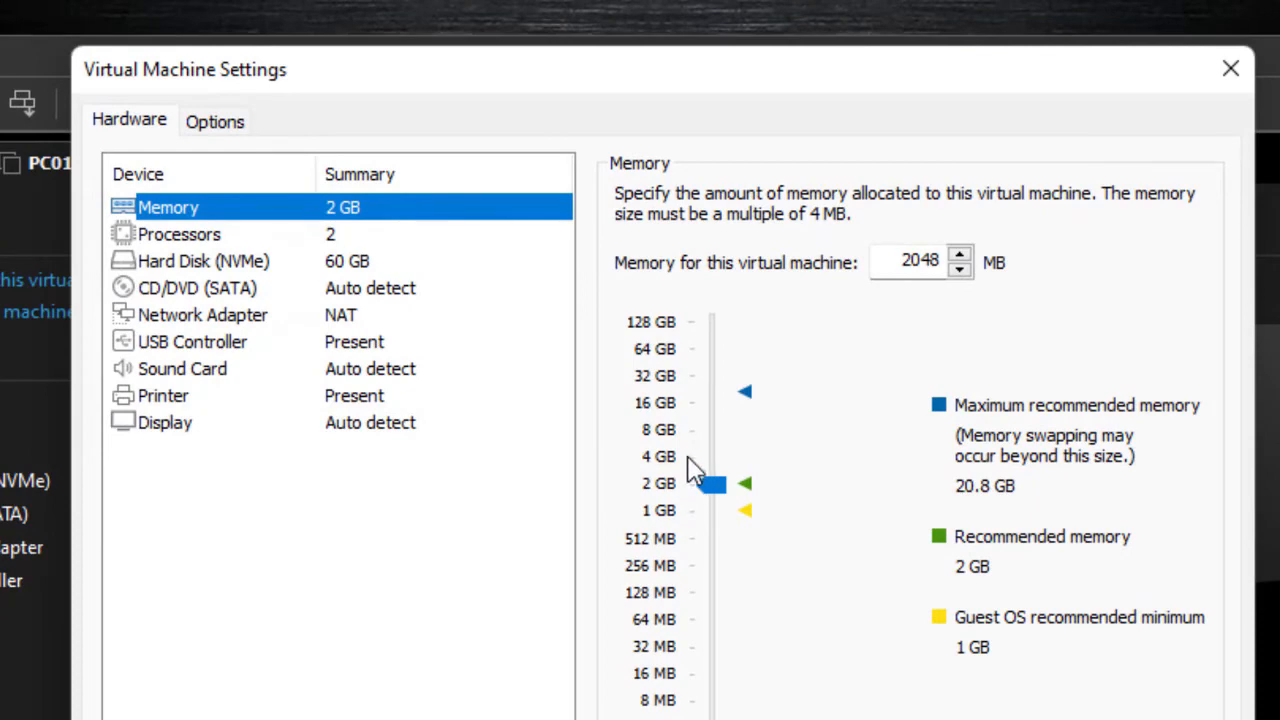
pyautogui.click(666, 458)
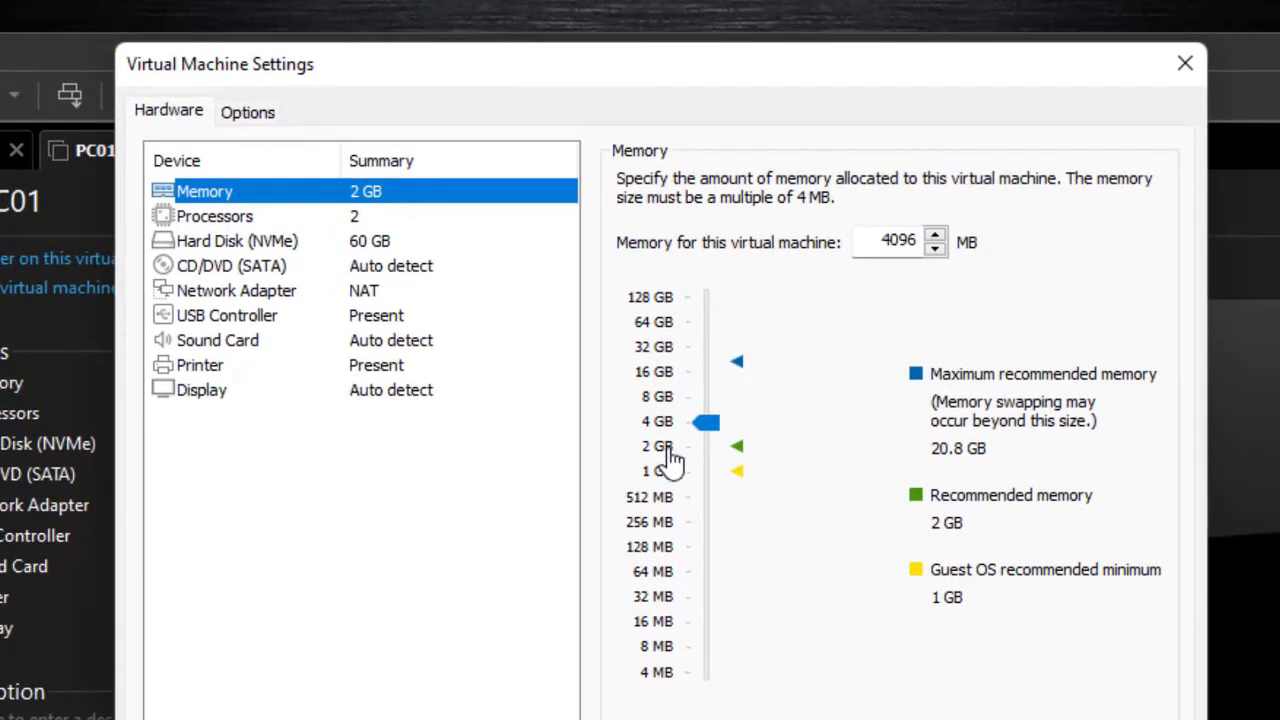
pyautogui.click(670, 460)
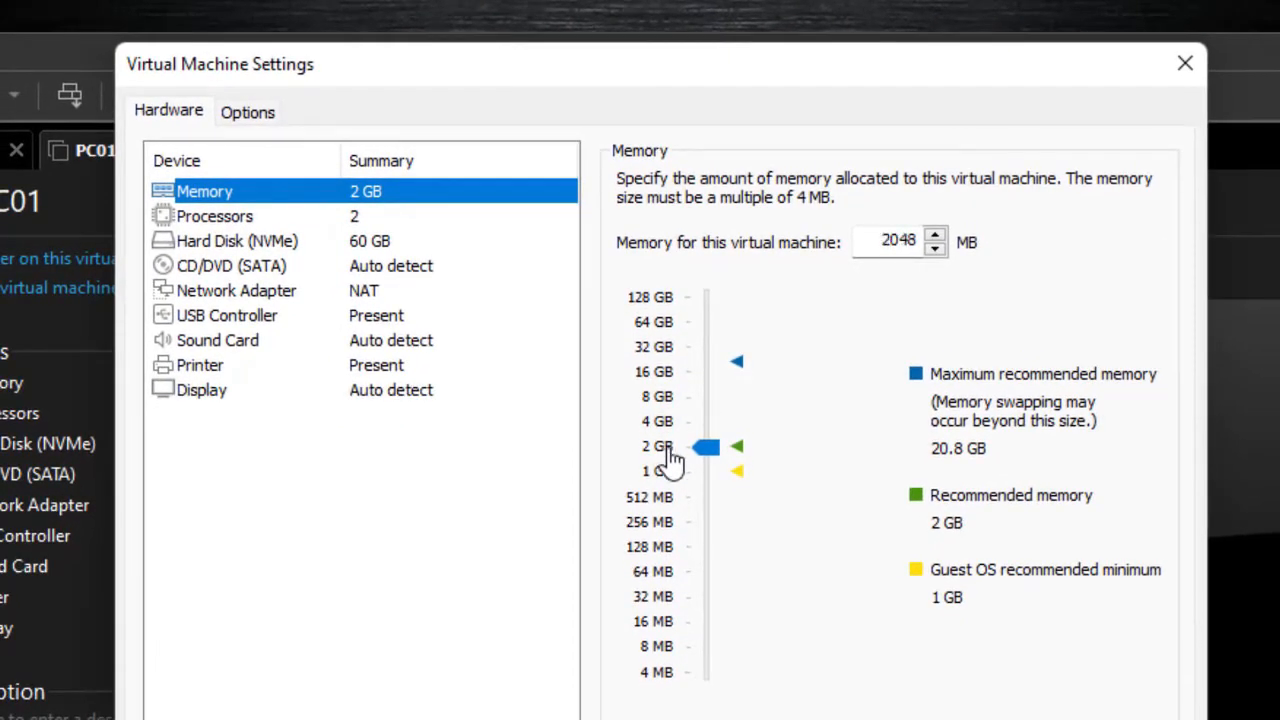
pyautogui.click(277, 218)
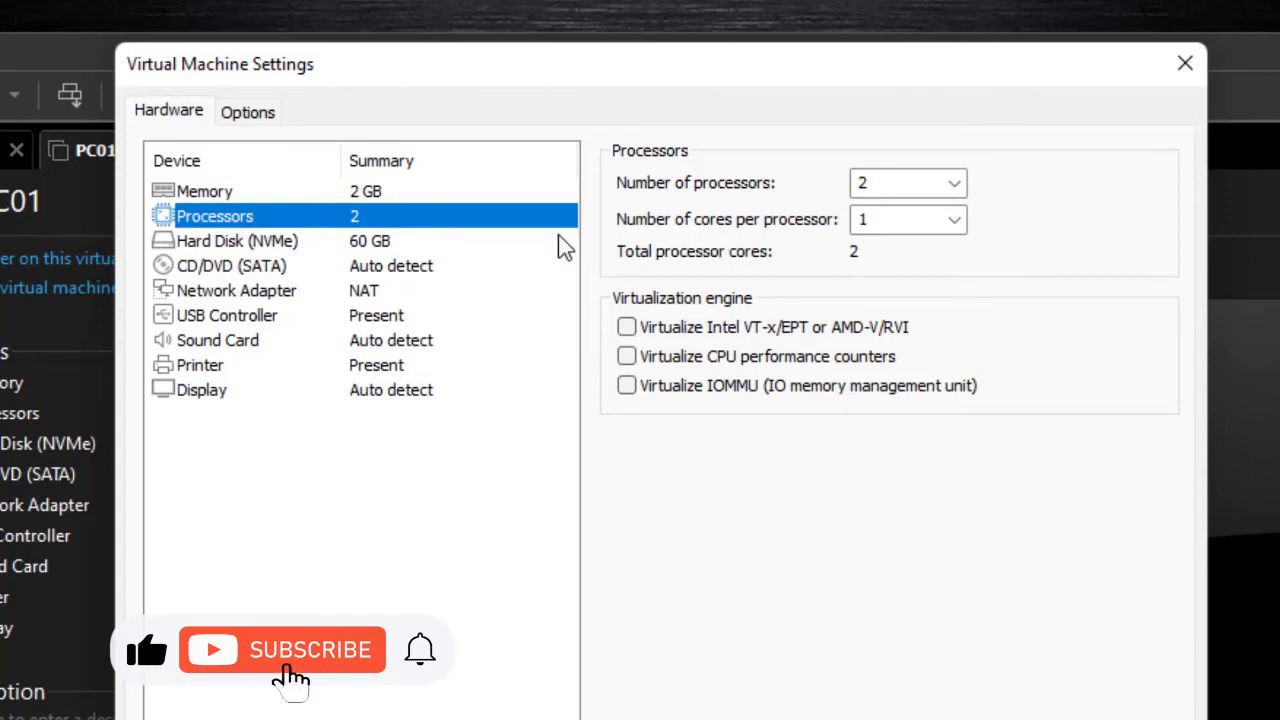
# Try the Bridged connection for the network adapter with its replicate physical network state option, and return to NAT
pyautogui.click(215, 298)
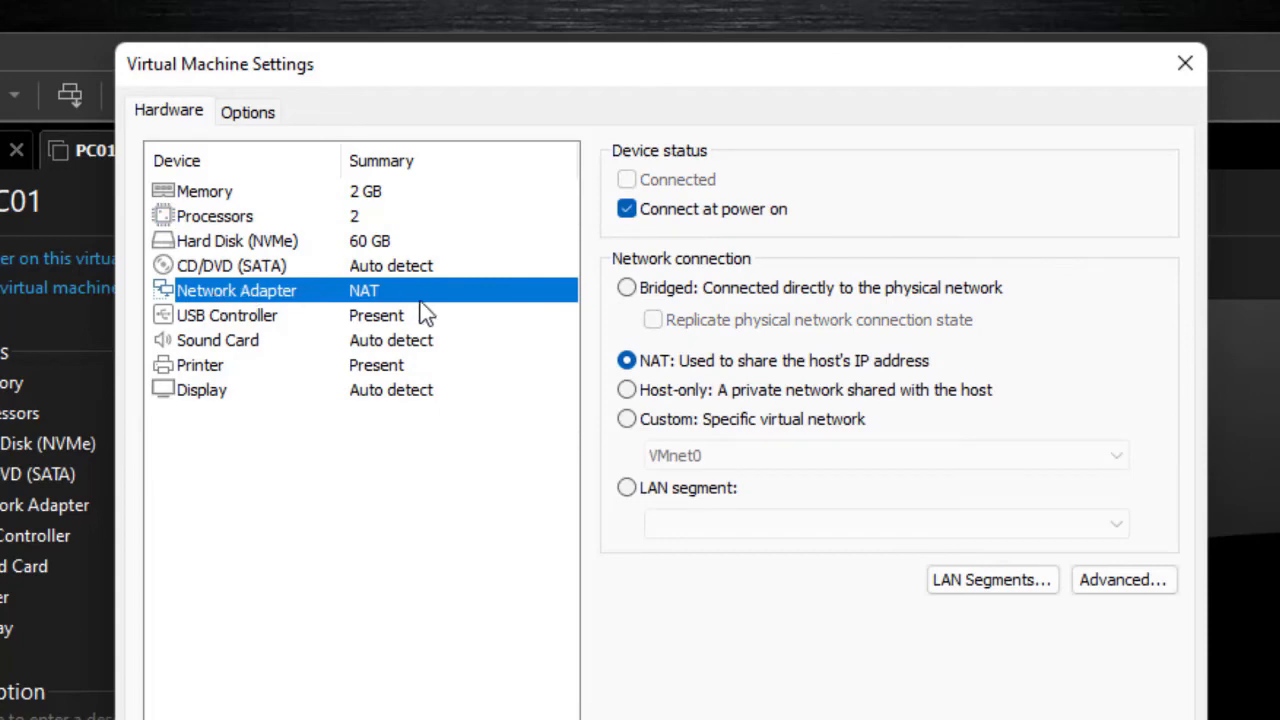
pyautogui.click(768, 289)
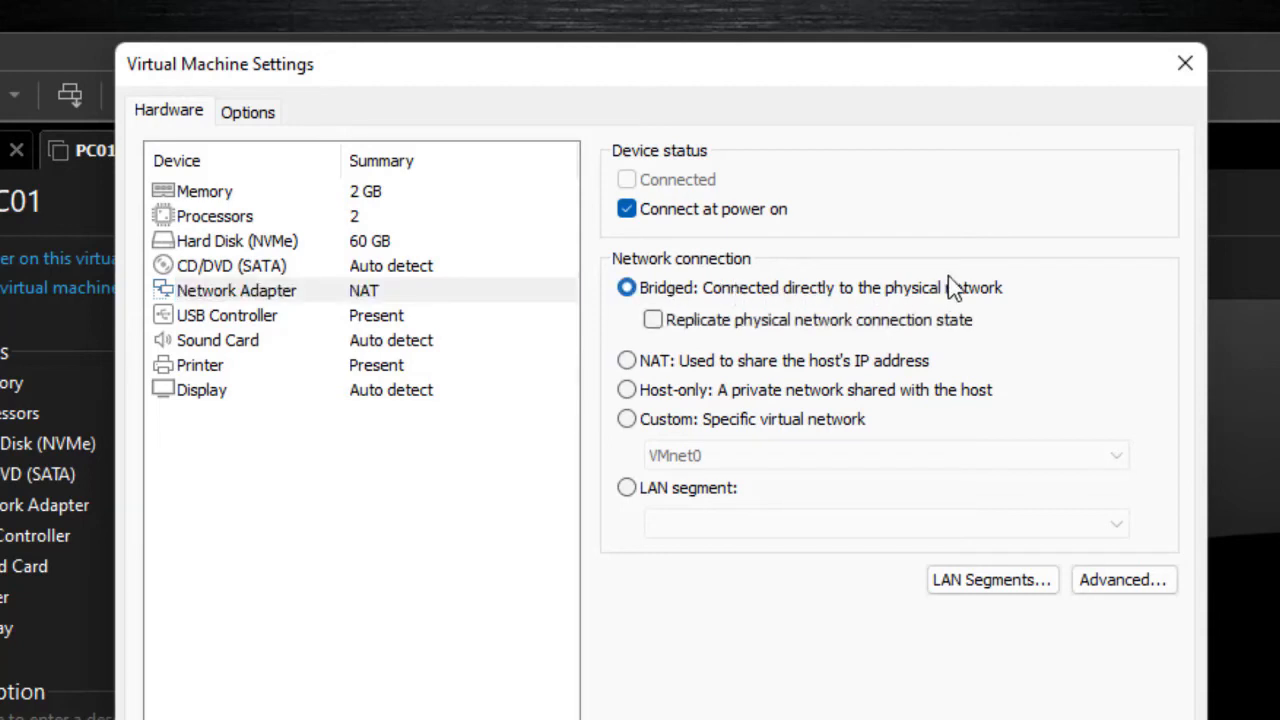
pyautogui.click(655, 323)
pyautogui.click(657, 320)
pyautogui.click(755, 370)
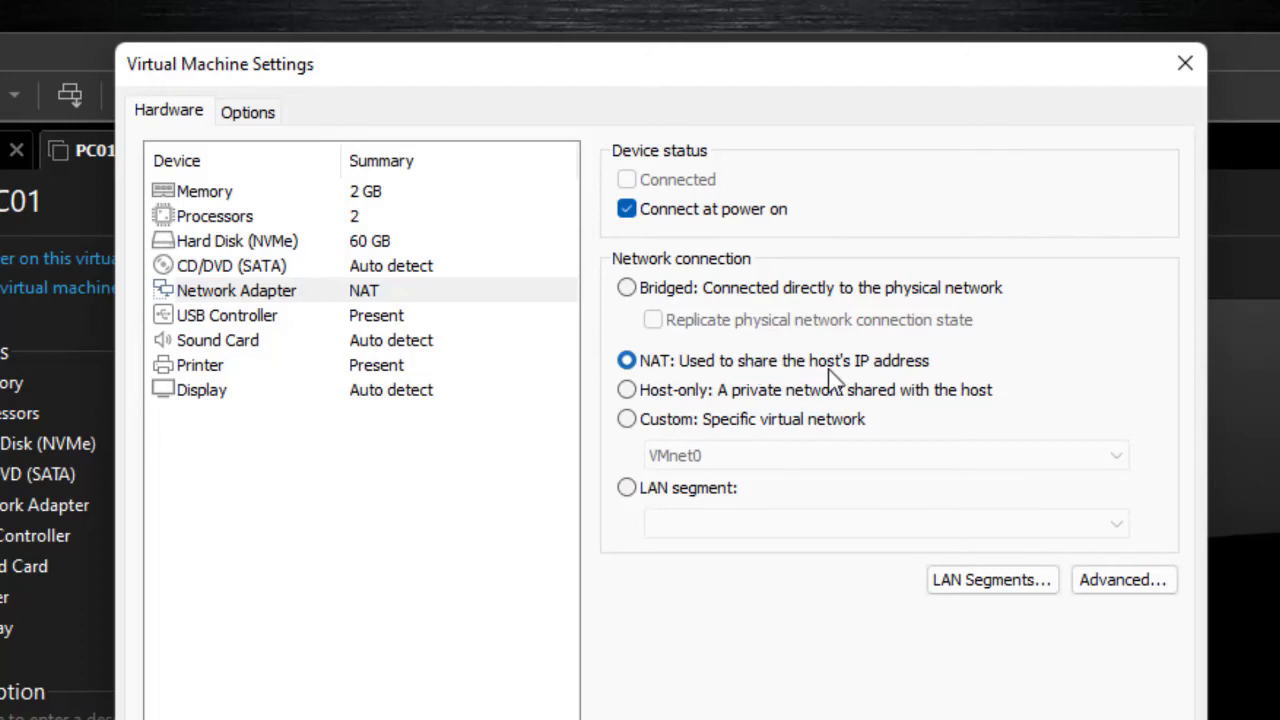
# Try the Host-only connection for the network adapter, and select the custom virtual network VMnet2 (Host-only)
pyautogui.click(718, 393)
pyautogui.click(705, 423)
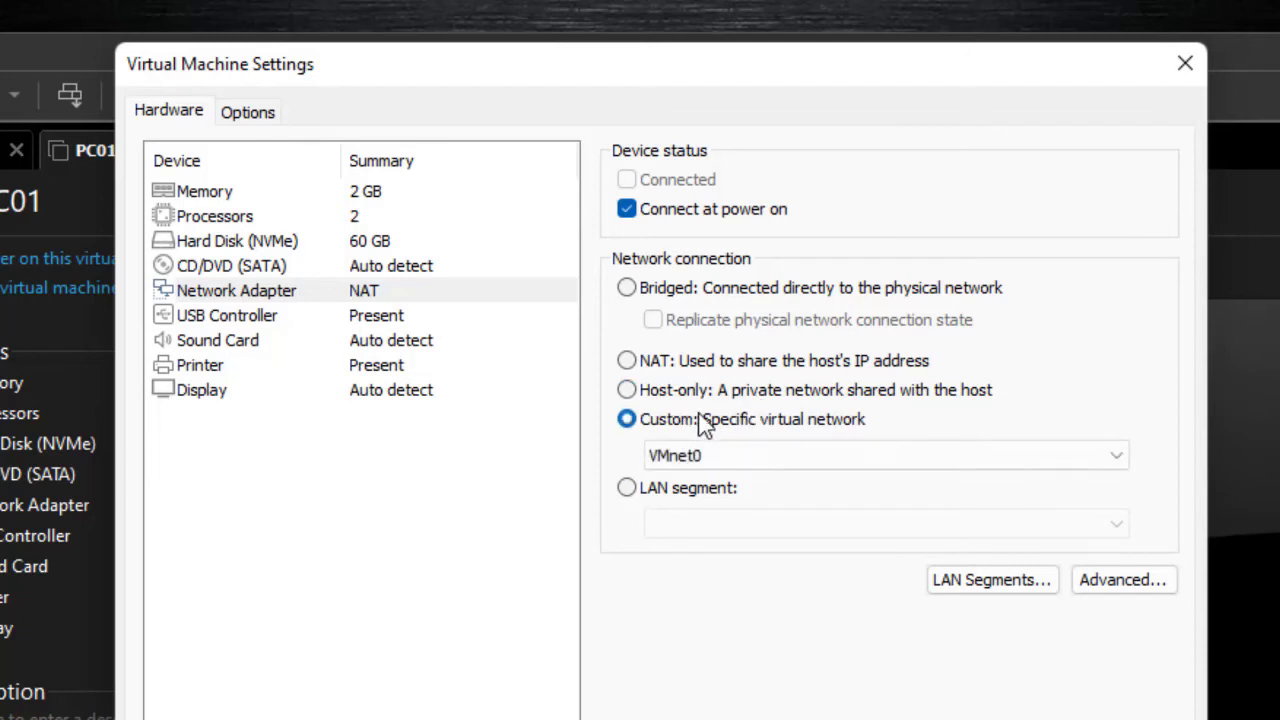
pyautogui.click(770, 455)
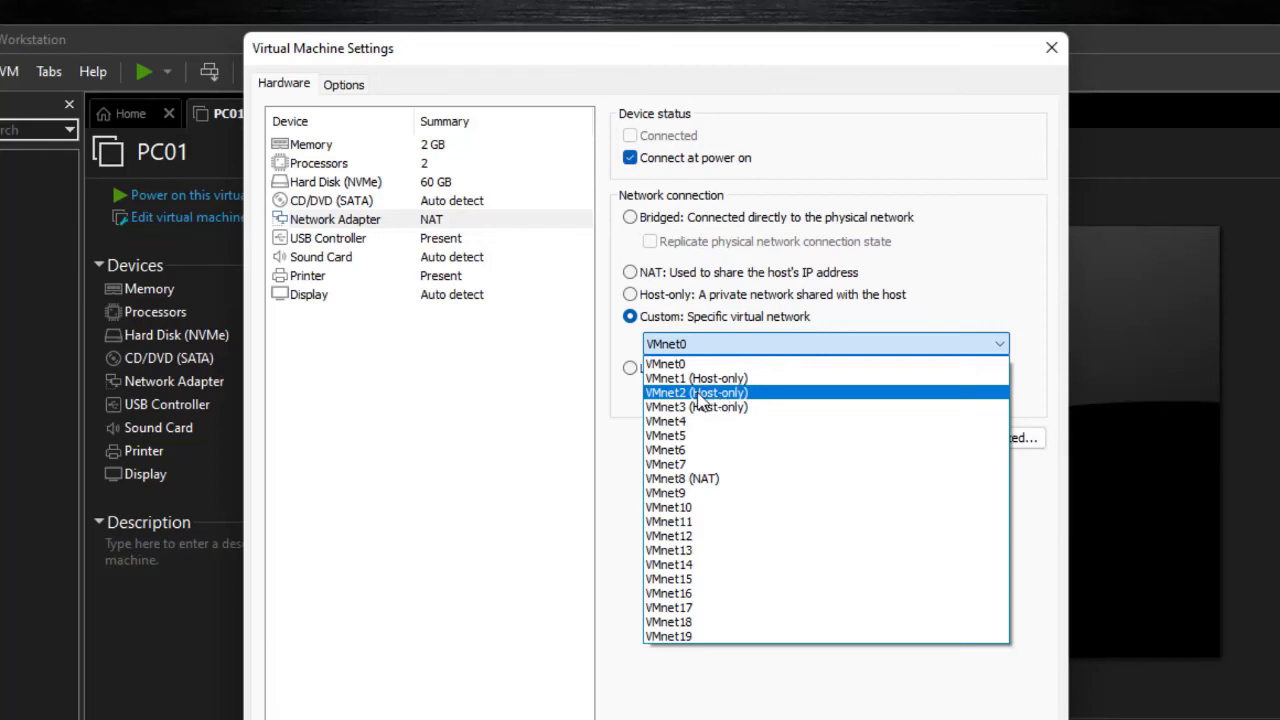
pyautogui.click(703, 397)
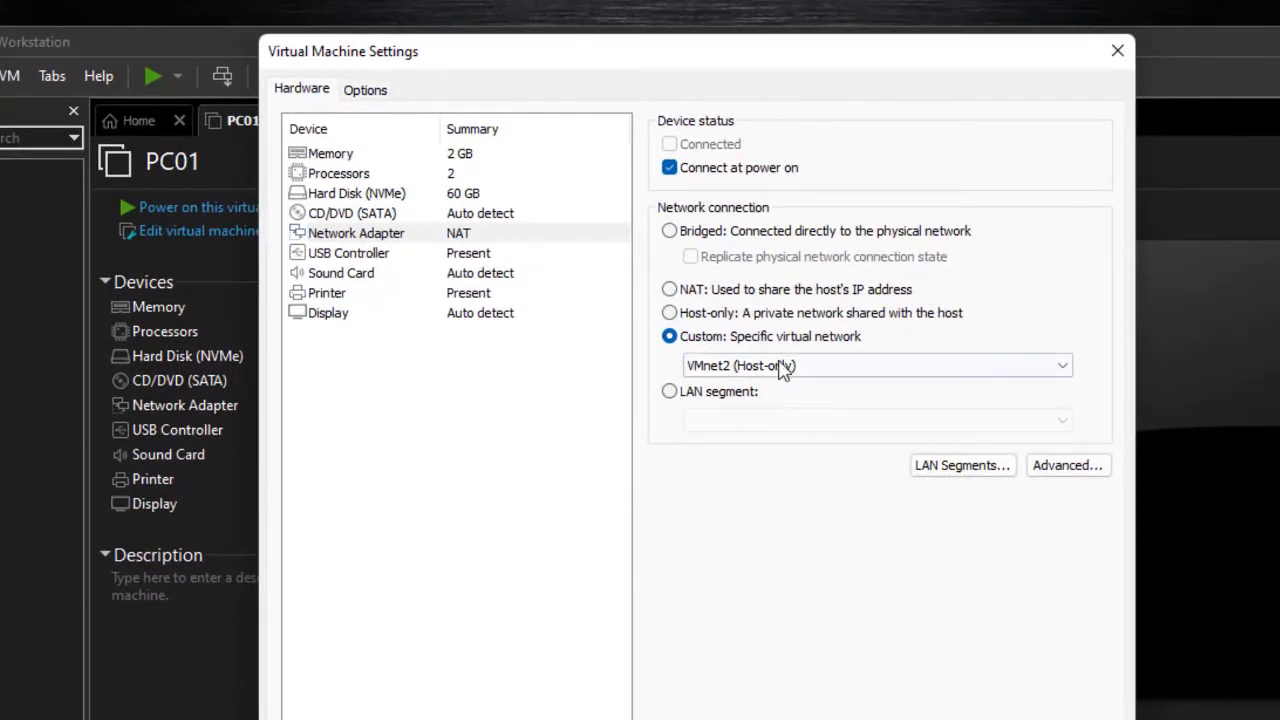
# Compare the Host-only and Custom connections, look through the available virtual networks, and set the network adapter to NAT
pyautogui.click(800, 316)
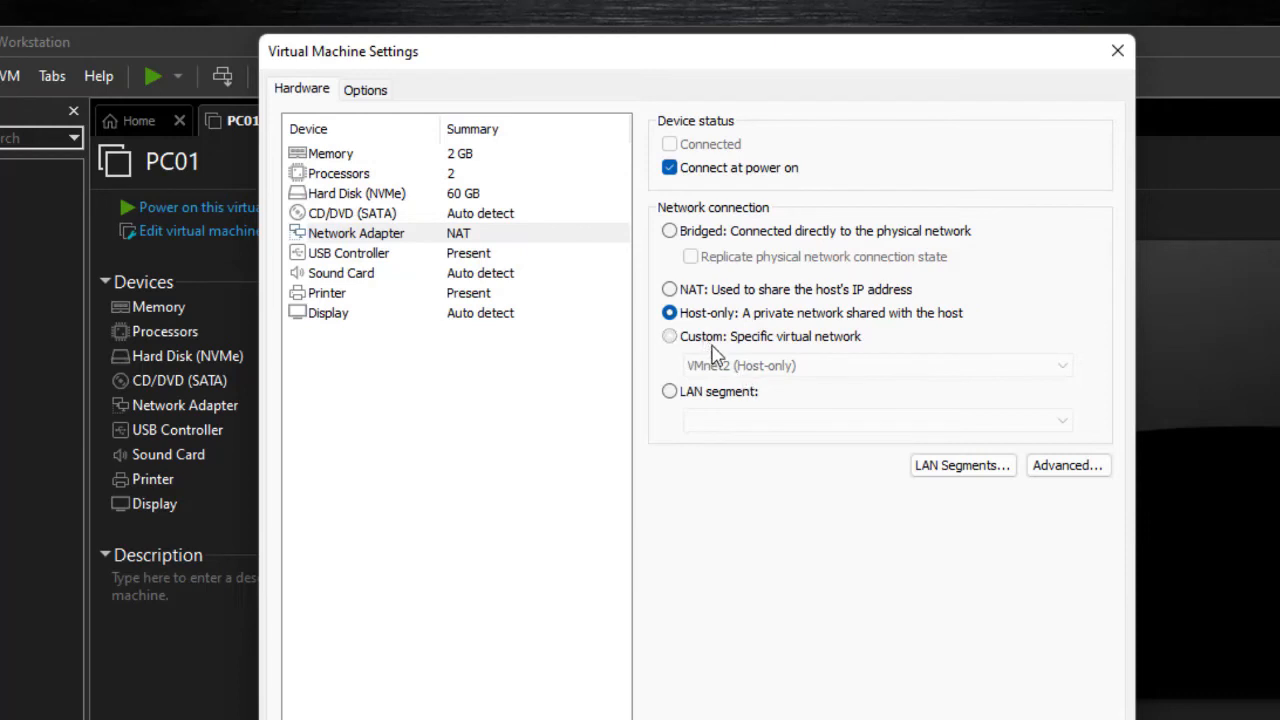
pyautogui.click(688, 338)
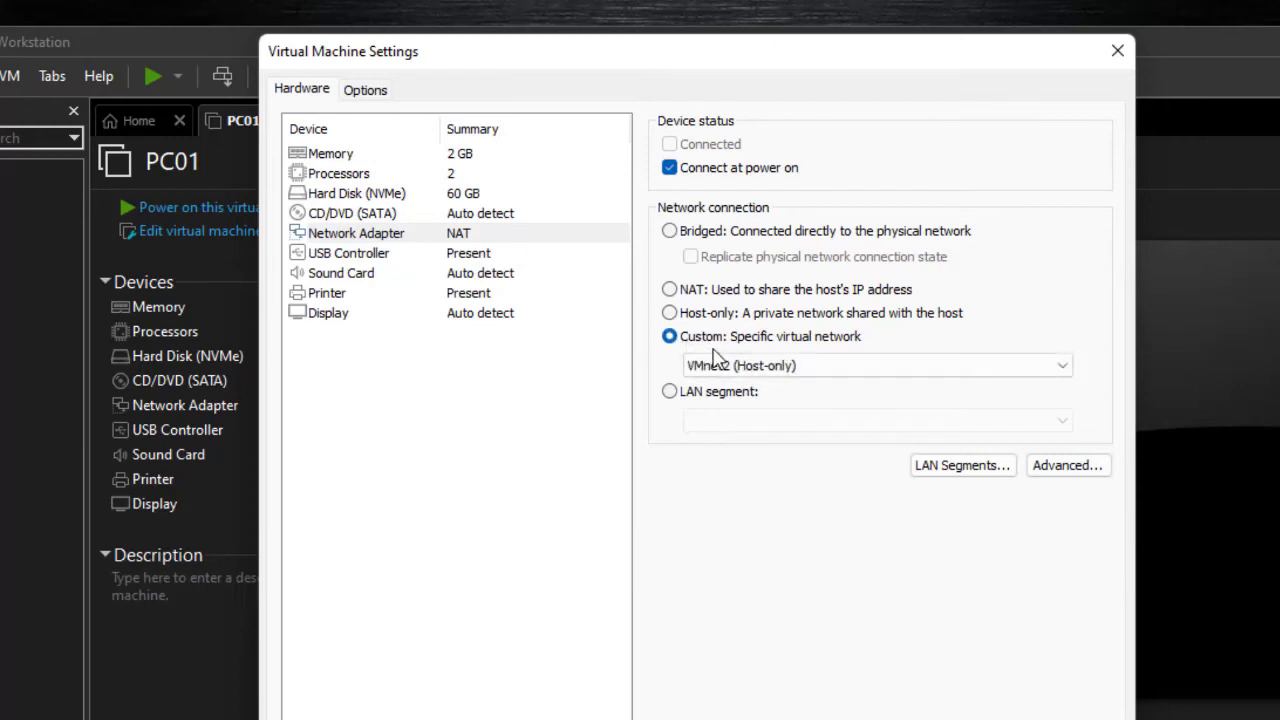
pyautogui.click(743, 366)
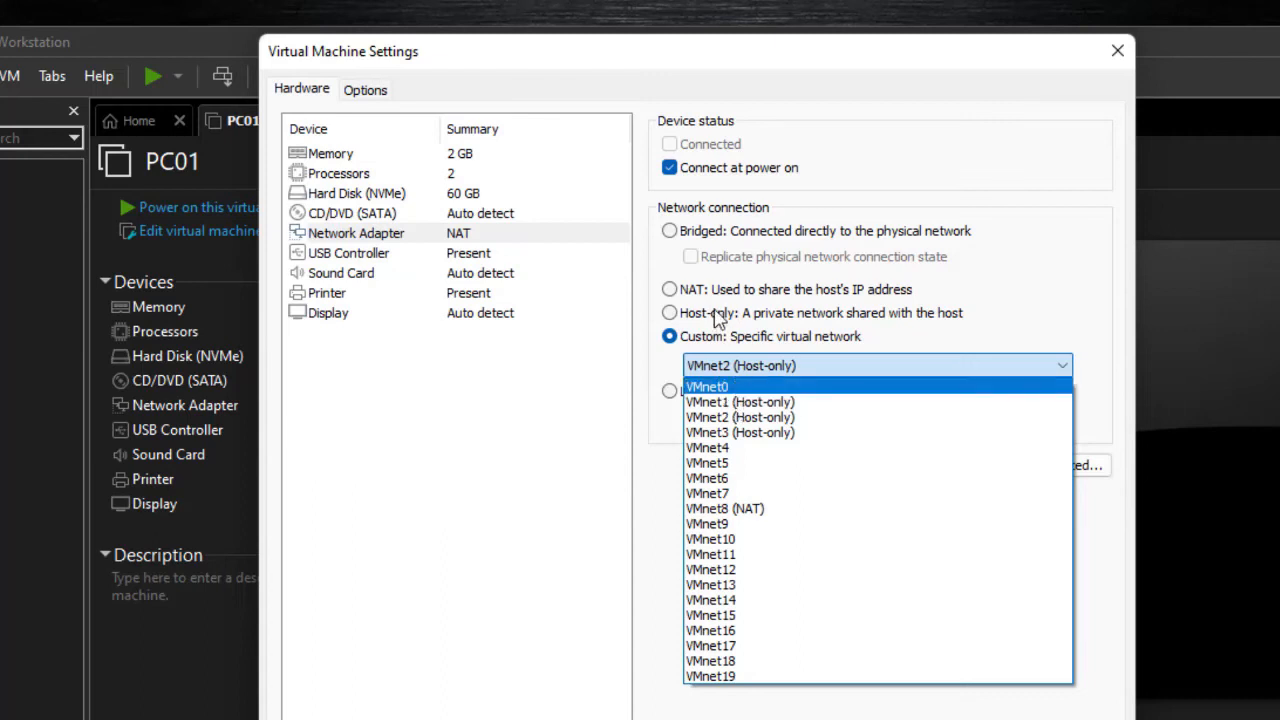
pyautogui.click(716, 316)
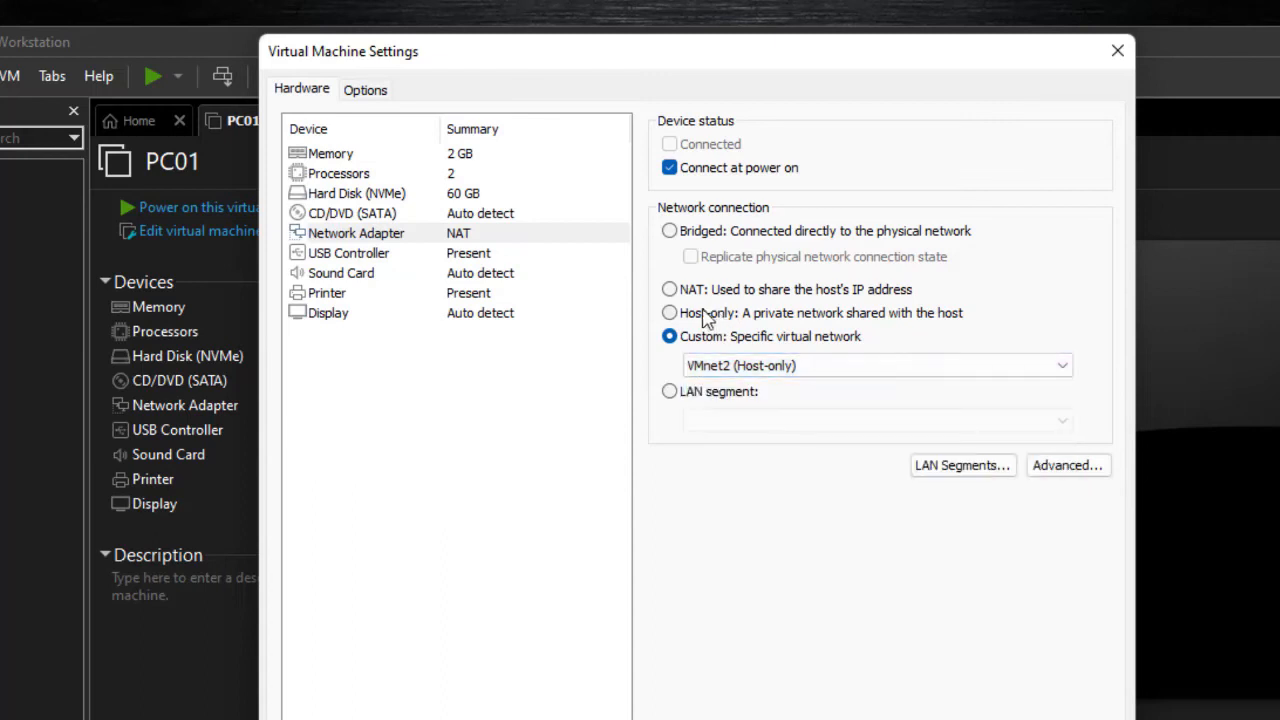
pyautogui.click(706, 314)
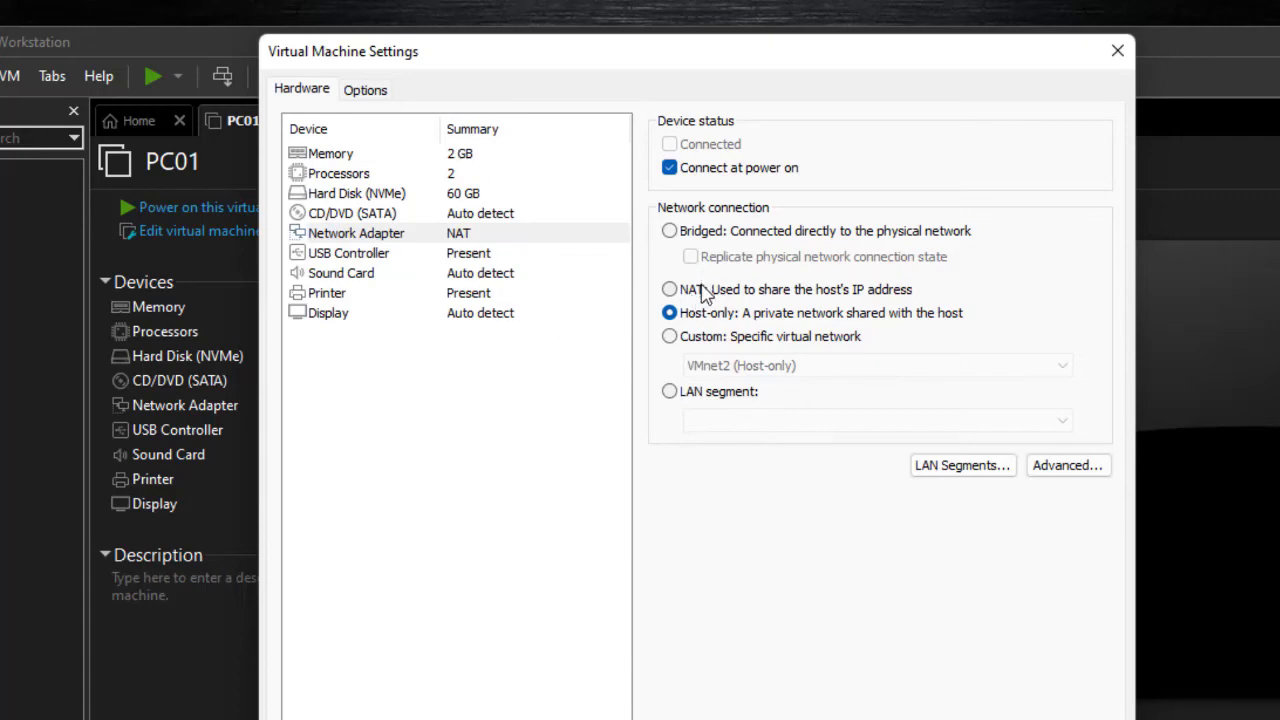
pyautogui.click(700, 290)
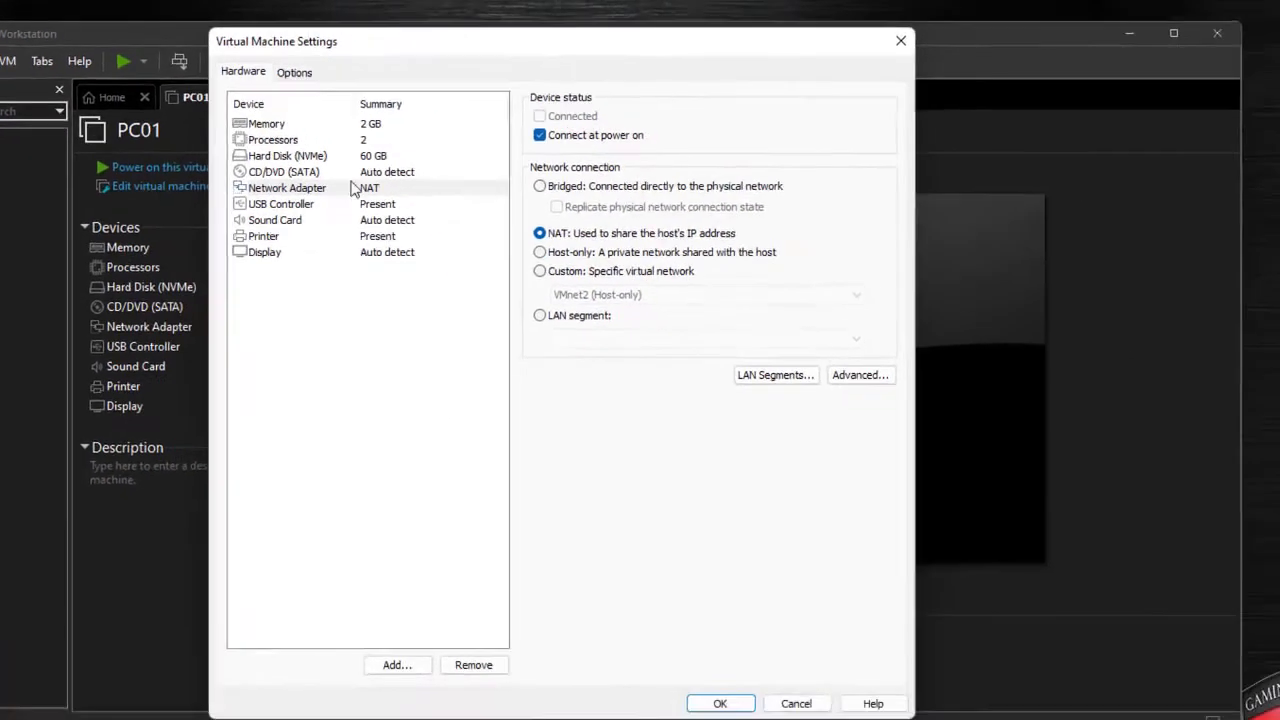
# Try adding a new 60 GB NVMe virtual hard disk stored as a single file, and cancel before creating it
pyautogui.click(375, 630)
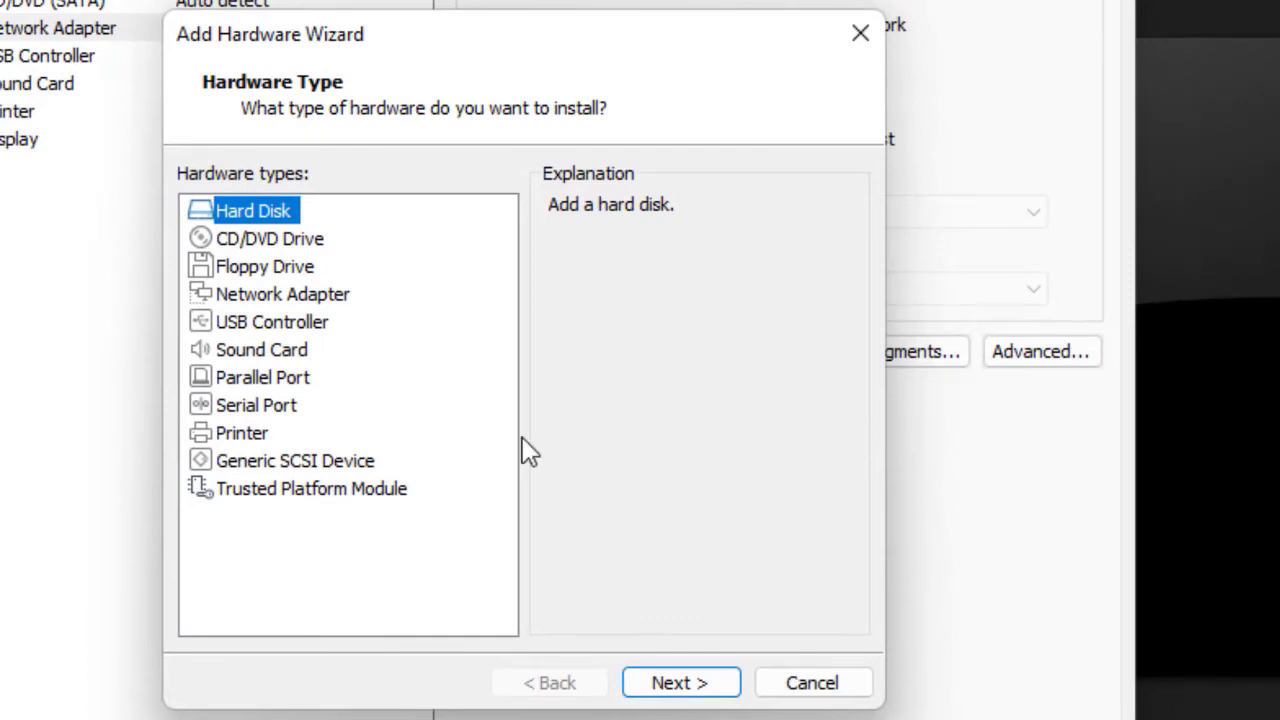
pyautogui.click(690, 697)
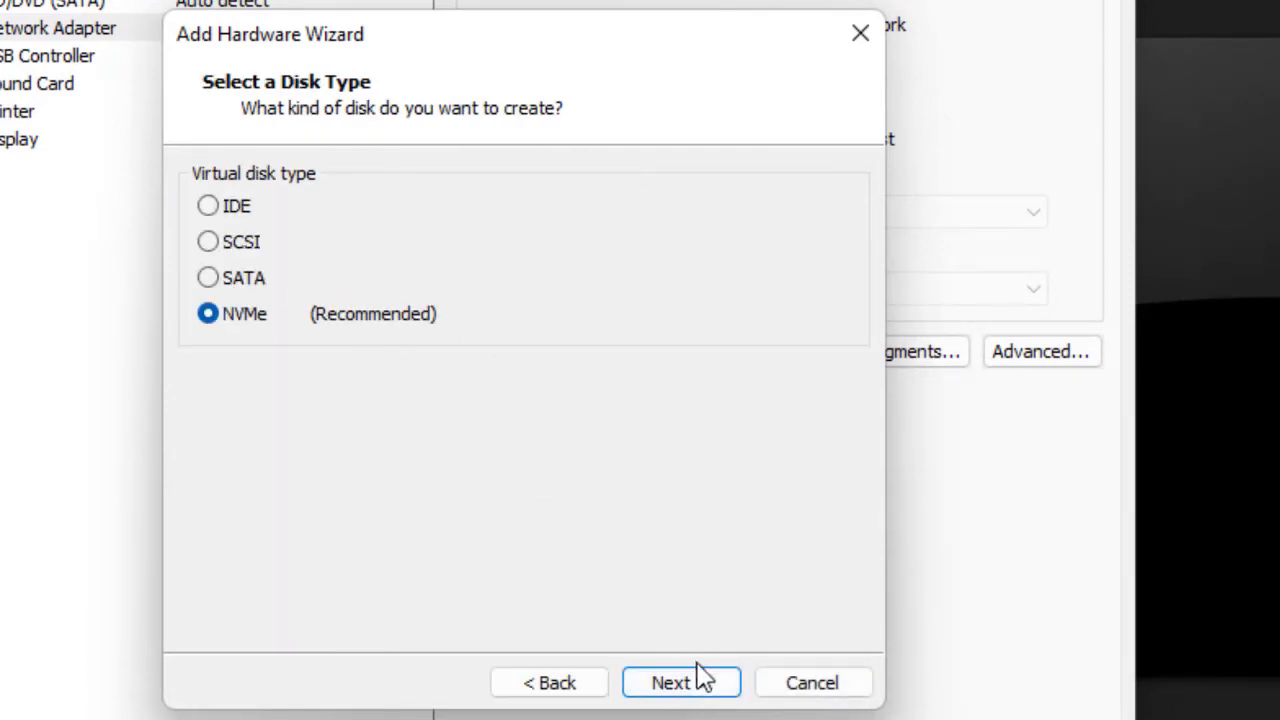
pyautogui.click(690, 690)
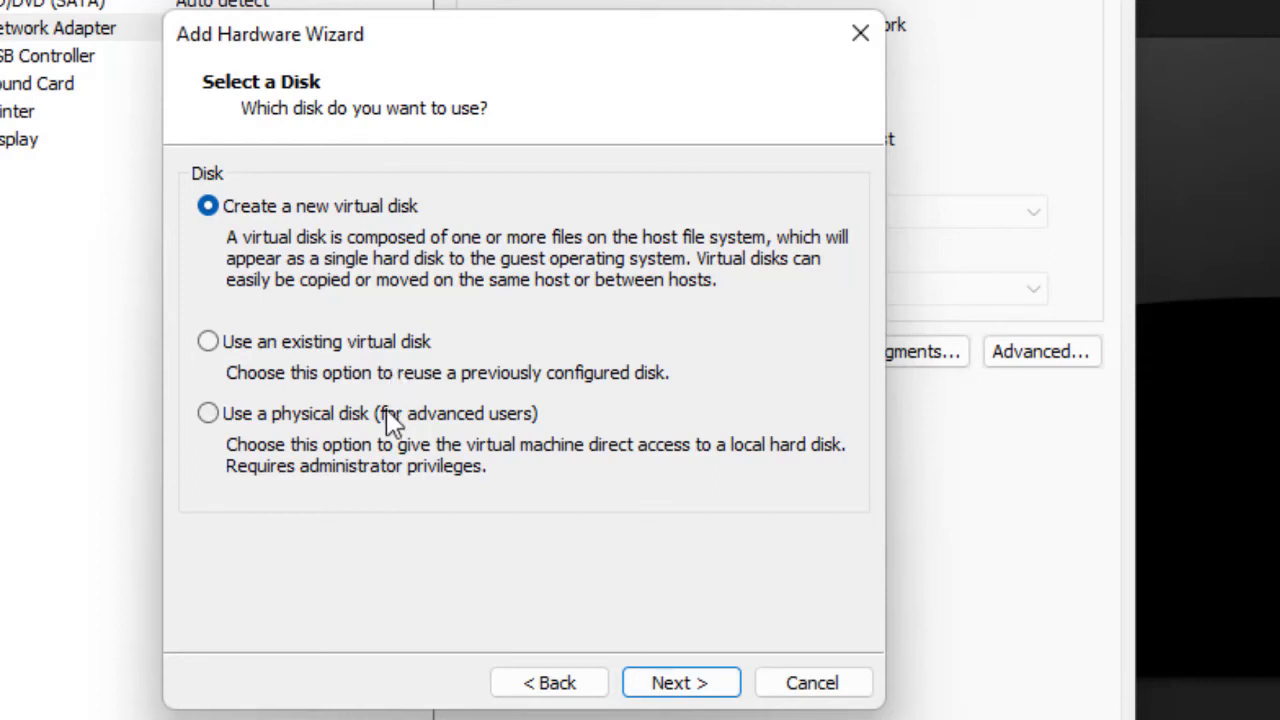
pyautogui.click(428, 413)
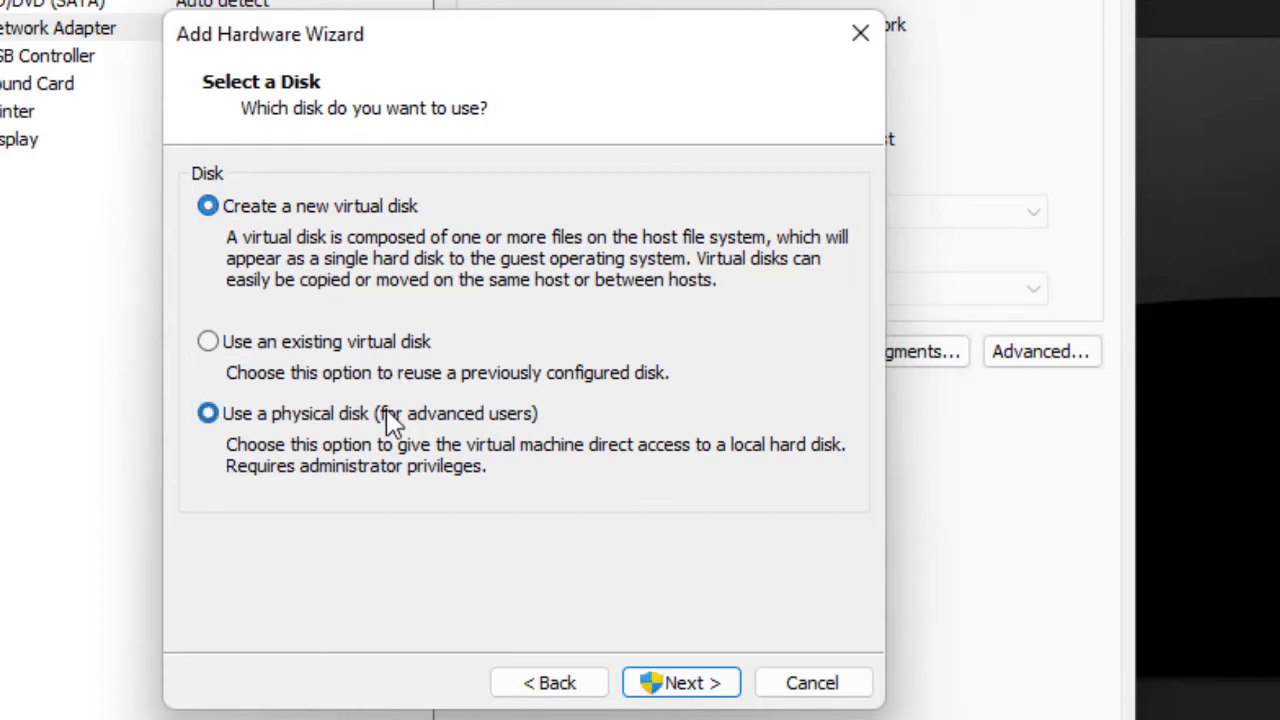
pyautogui.click(388, 205)
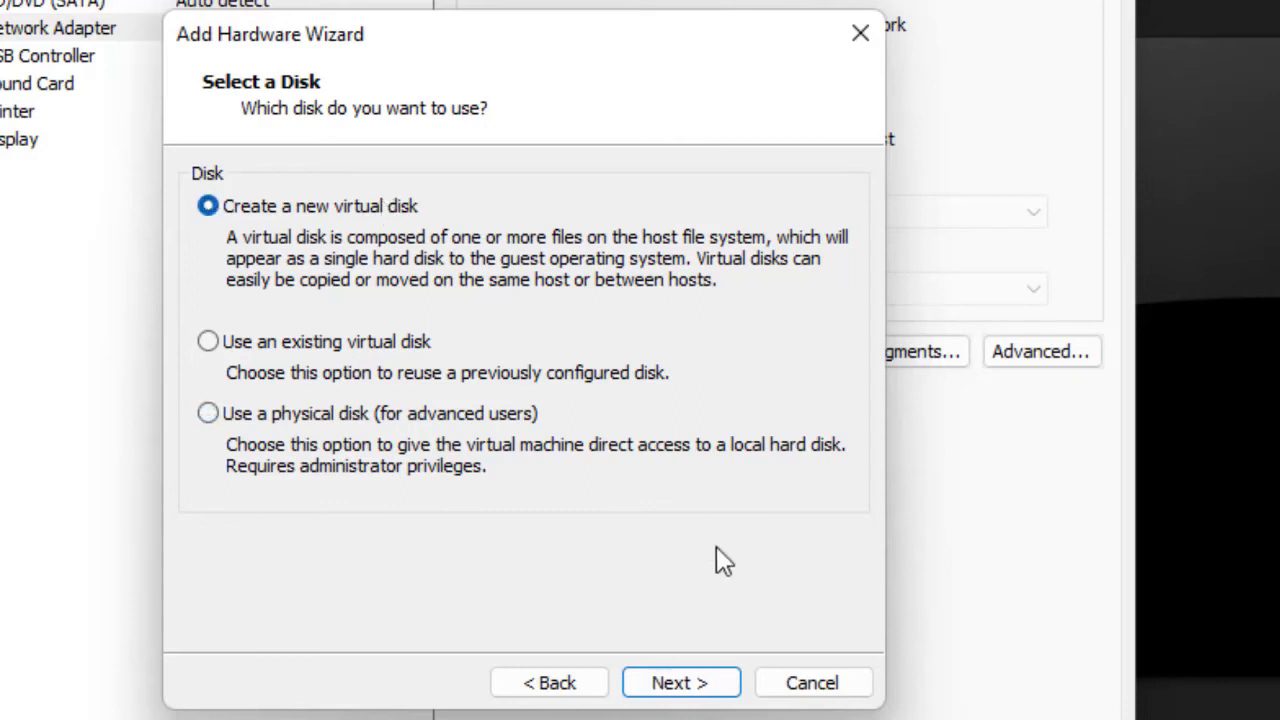
pyautogui.click(700, 680)
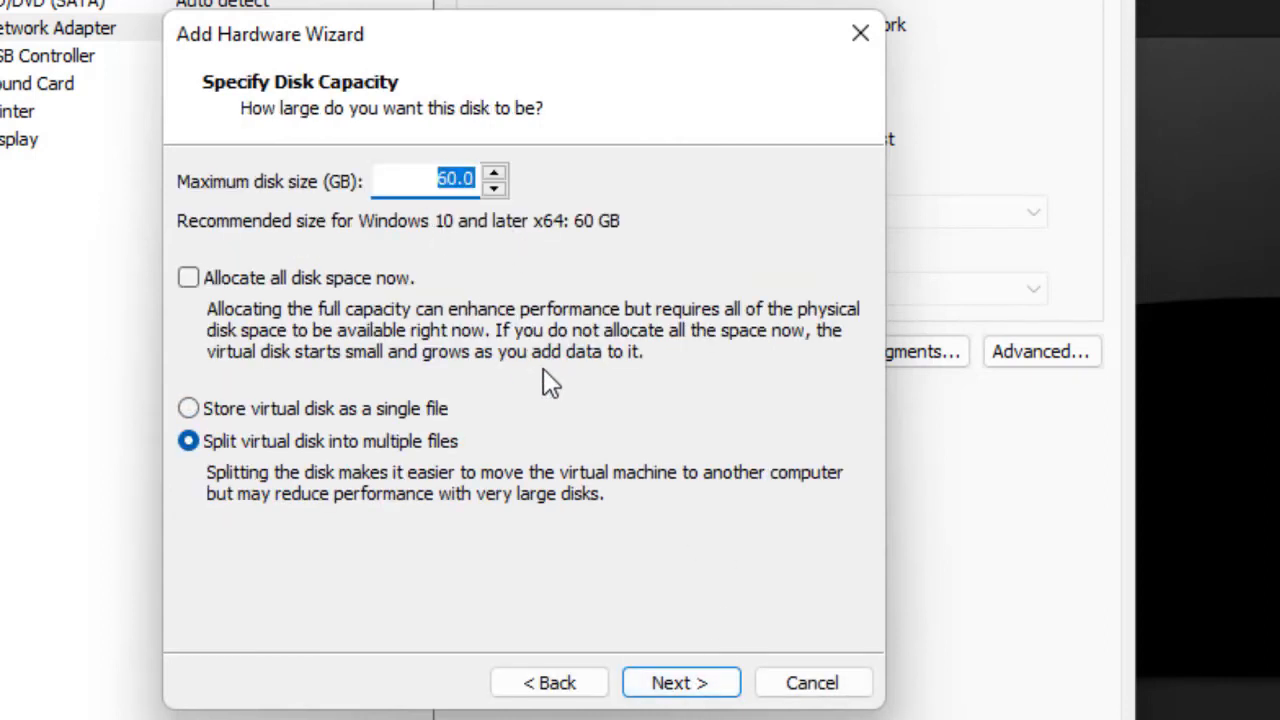
pyautogui.click(449, 190)
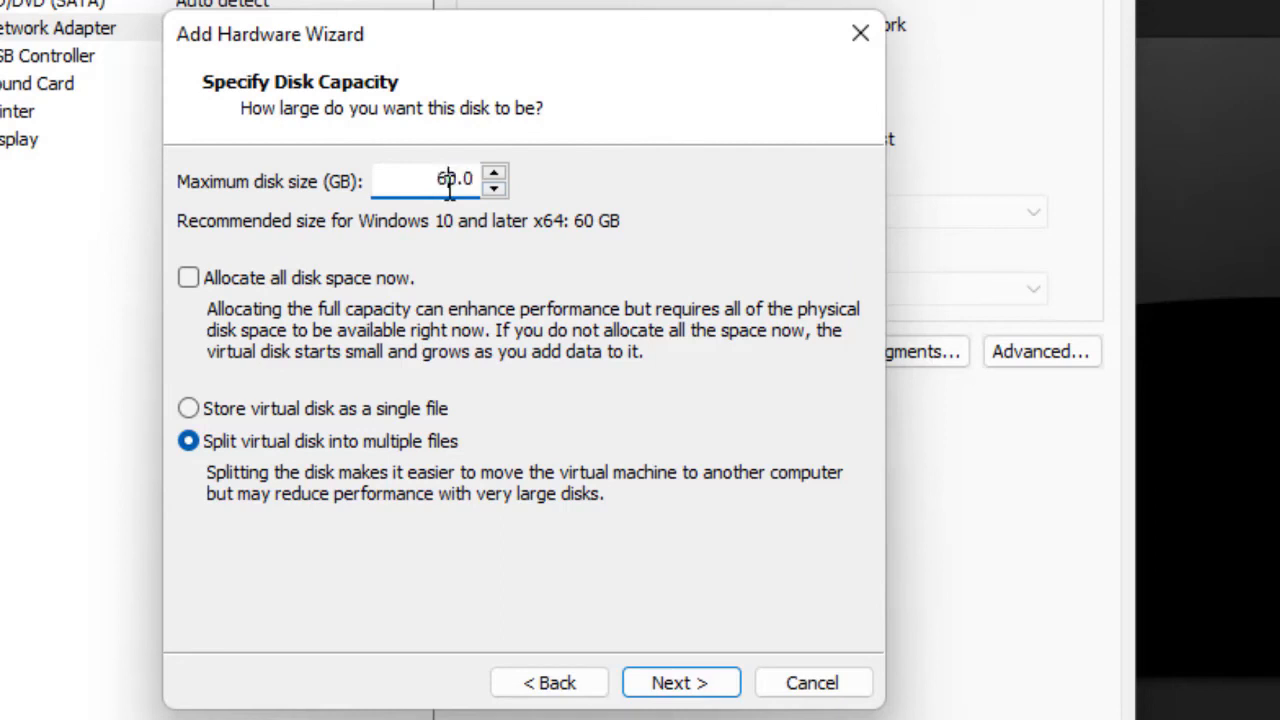
pyautogui.click(377, 411)
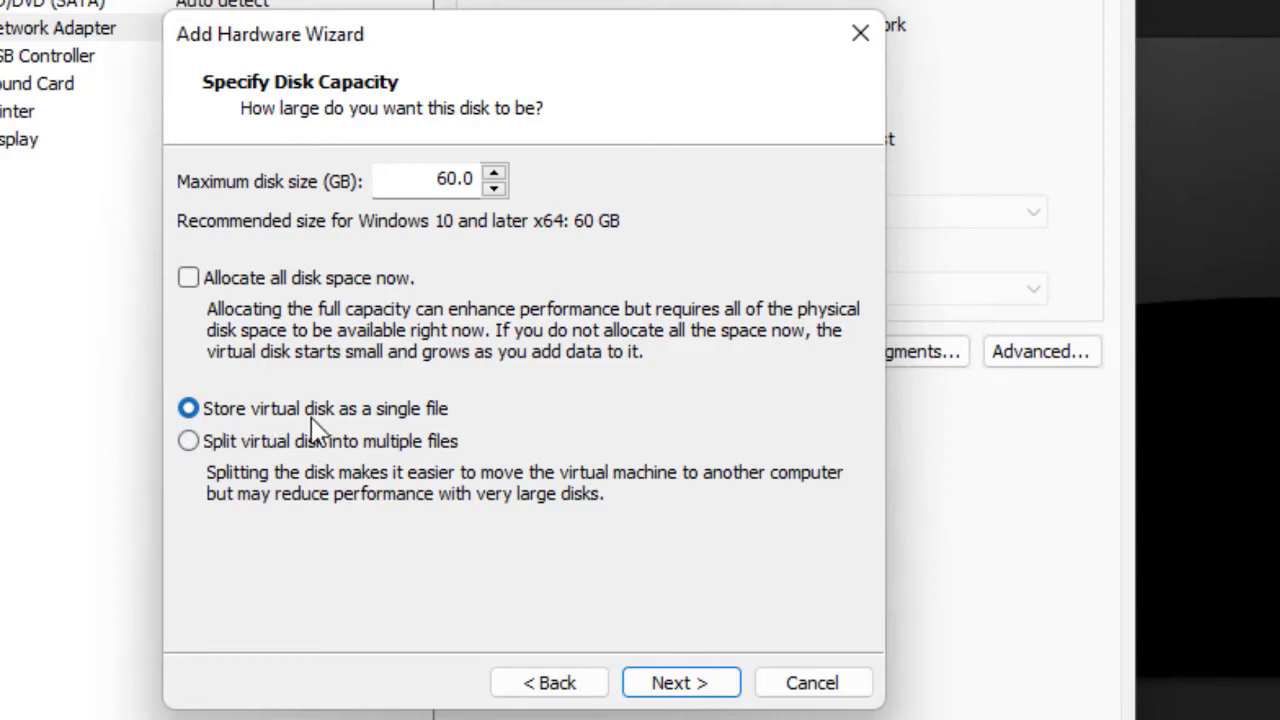
pyautogui.click(680, 683)
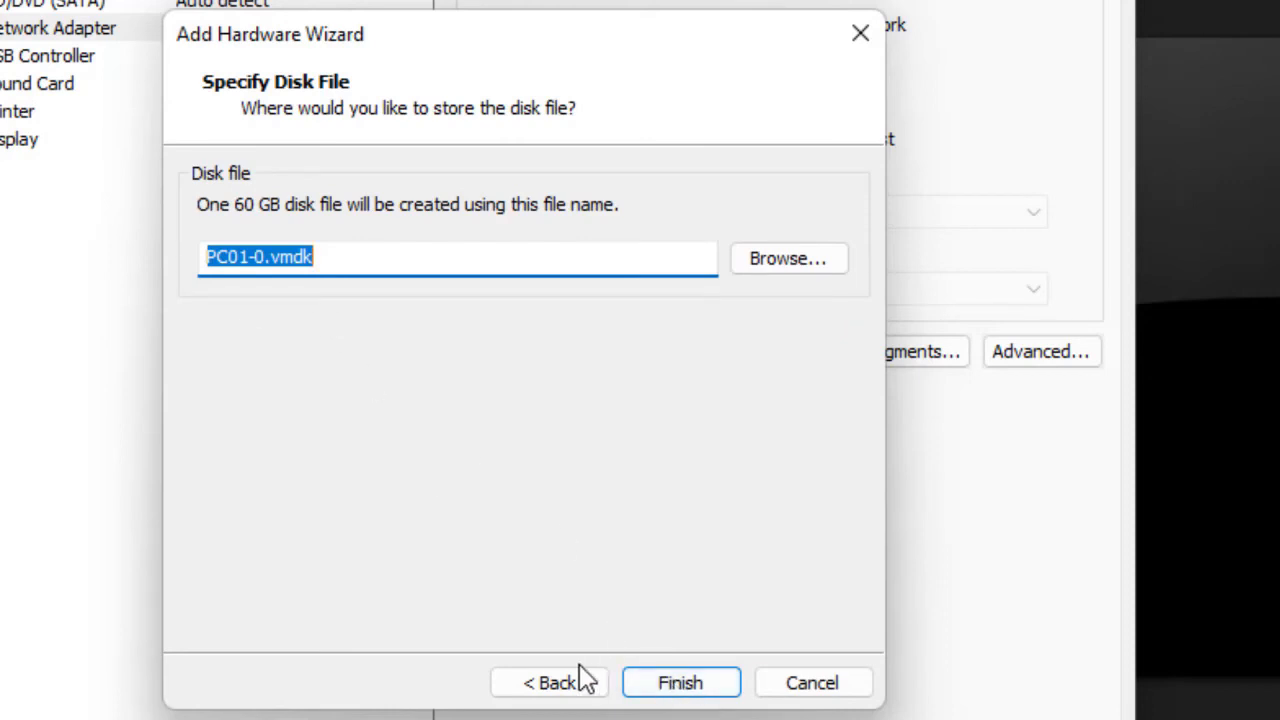
pyautogui.click(812, 683)
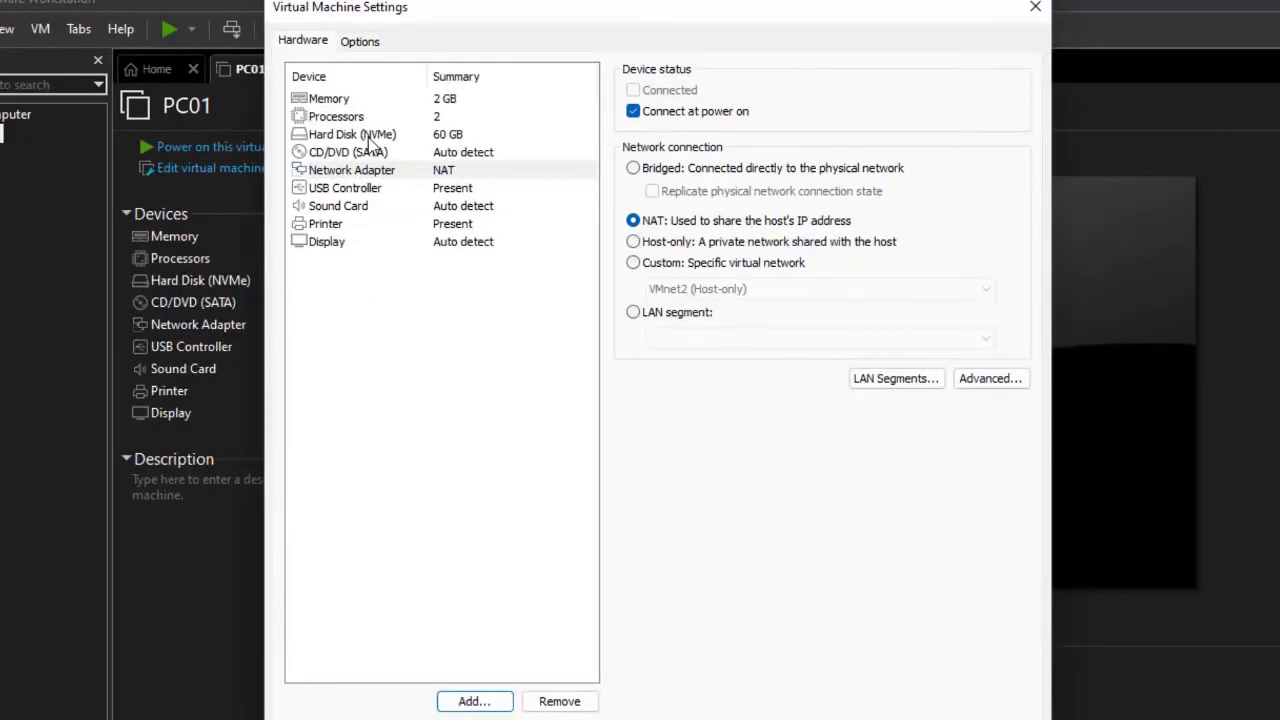
# Look through the hardware types available for the virtual machine, and add a second network adapter
pyautogui.click(490, 703)
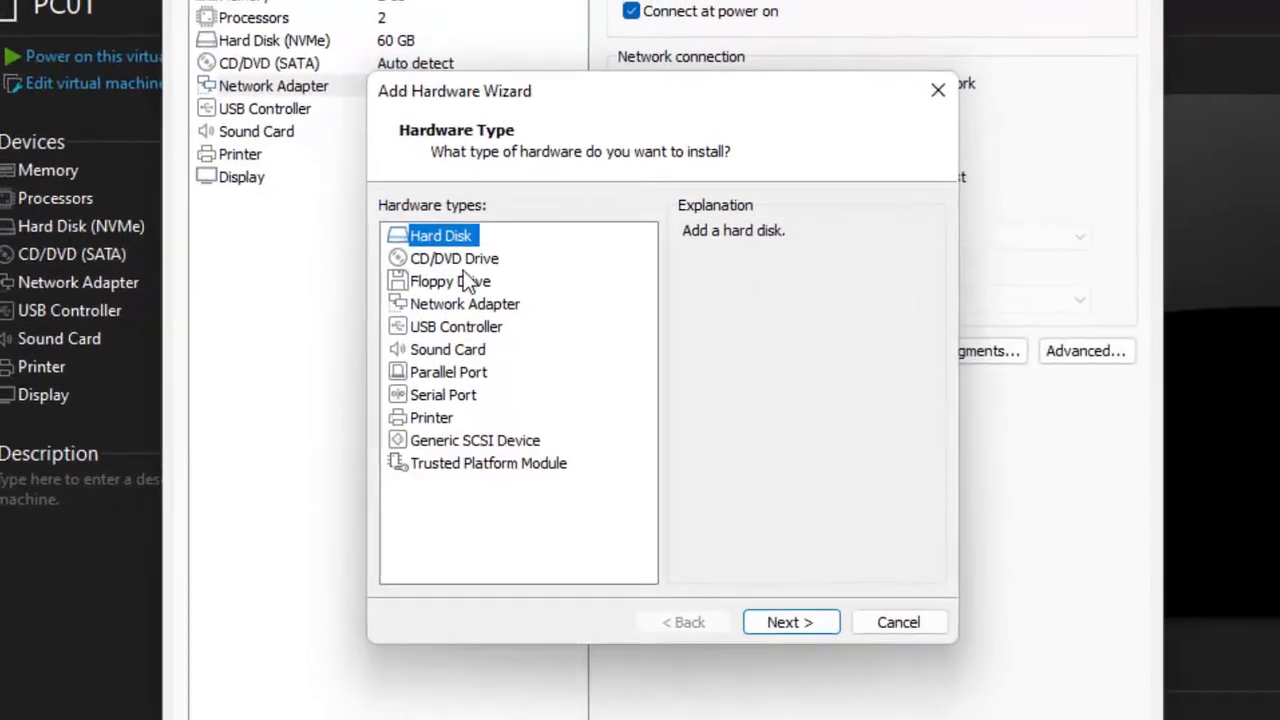
pyautogui.click(487, 298)
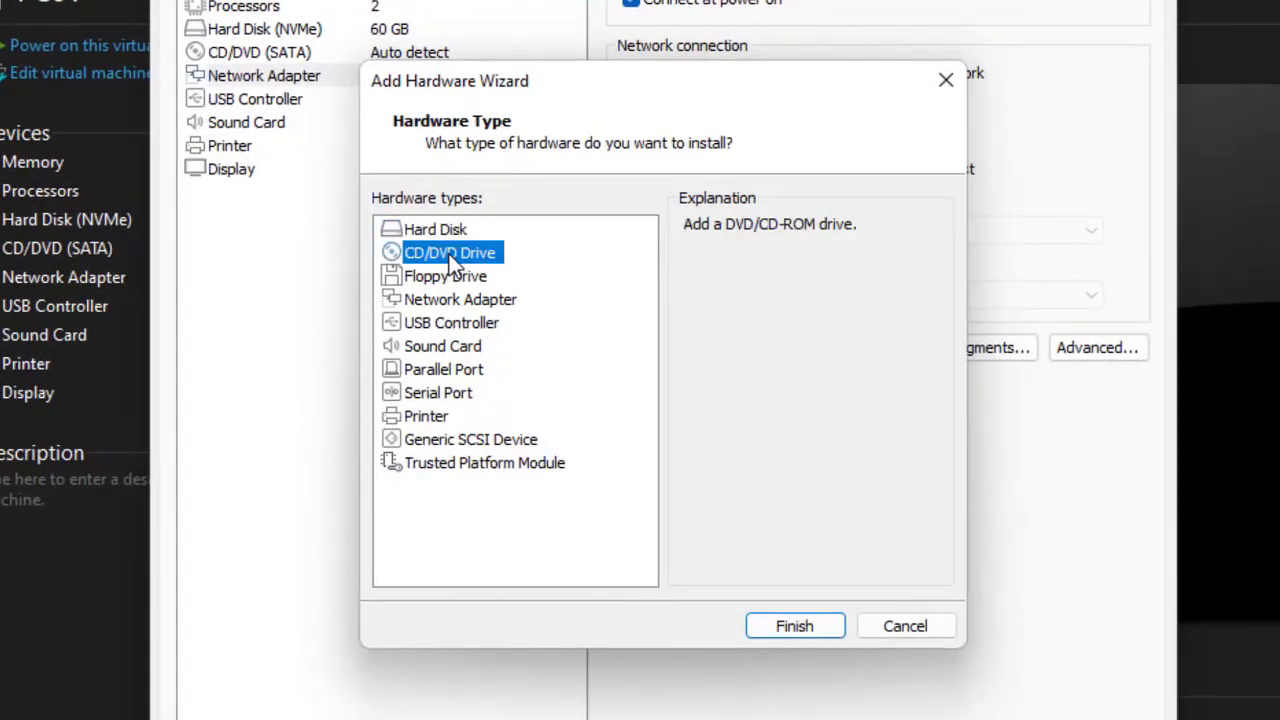
pyautogui.click(472, 325)
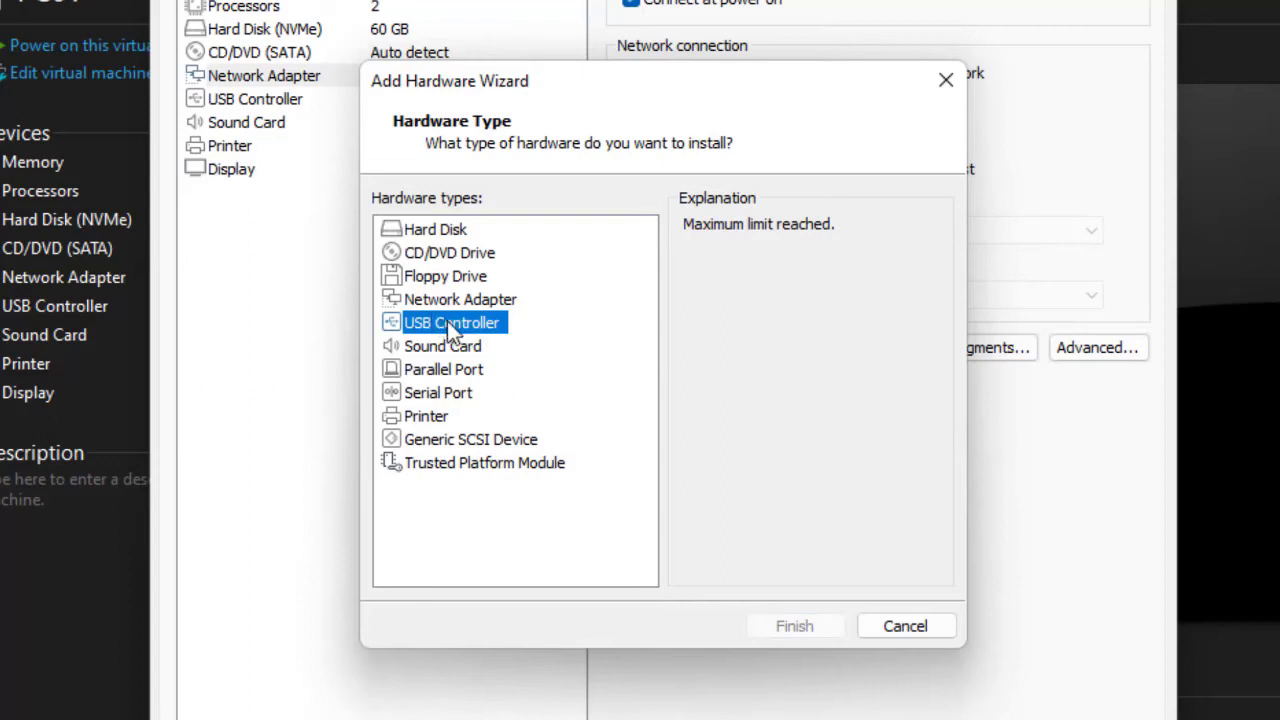
pyautogui.click(434, 418)
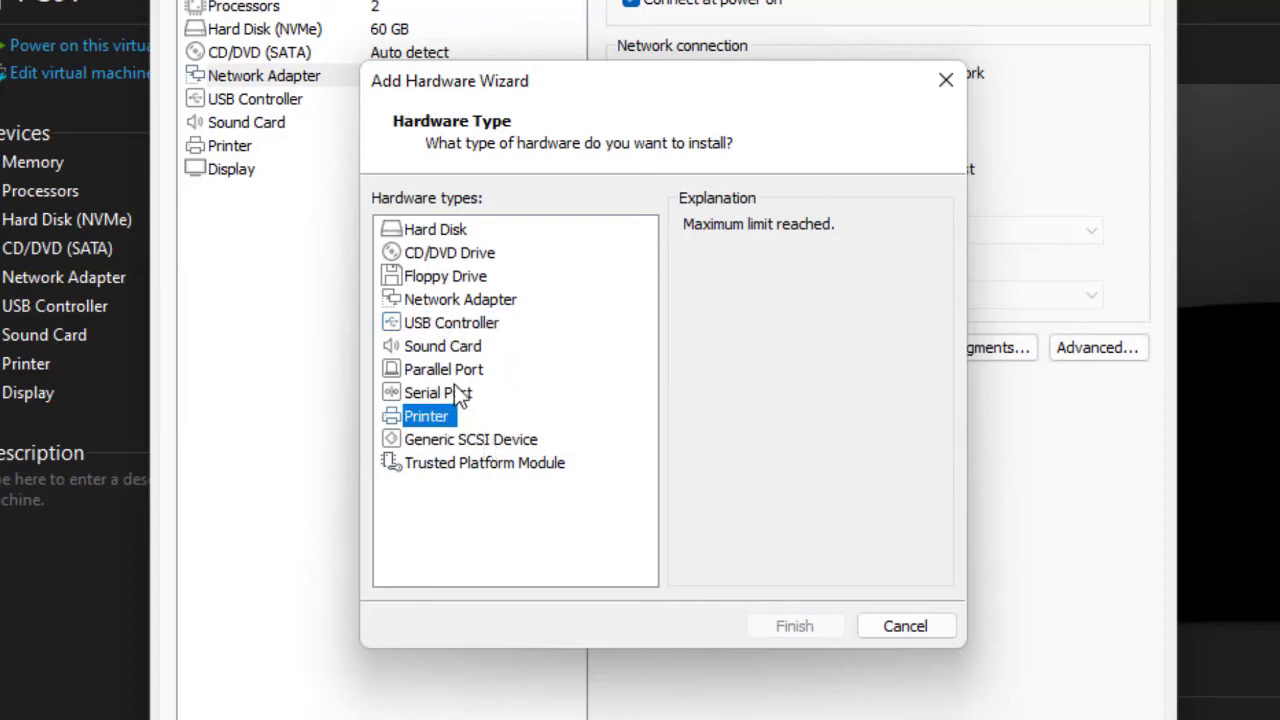
pyautogui.click(455, 348)
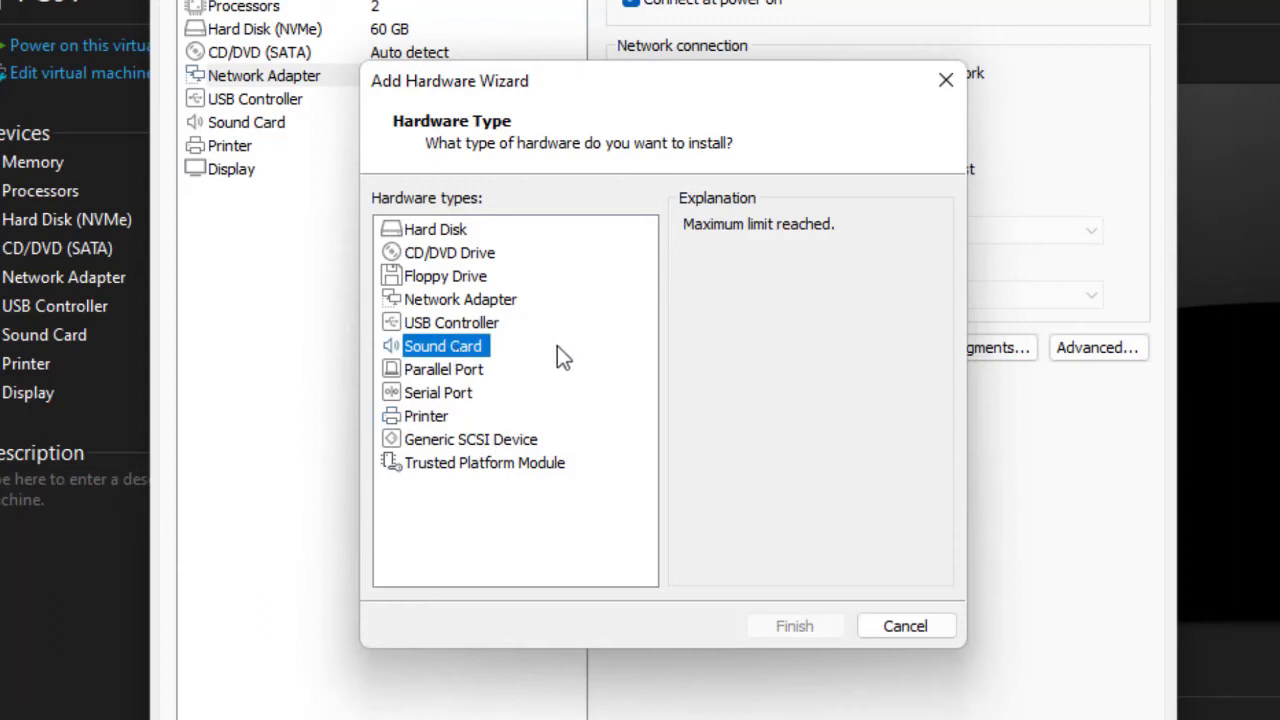
pyautogui.click(490, 303)
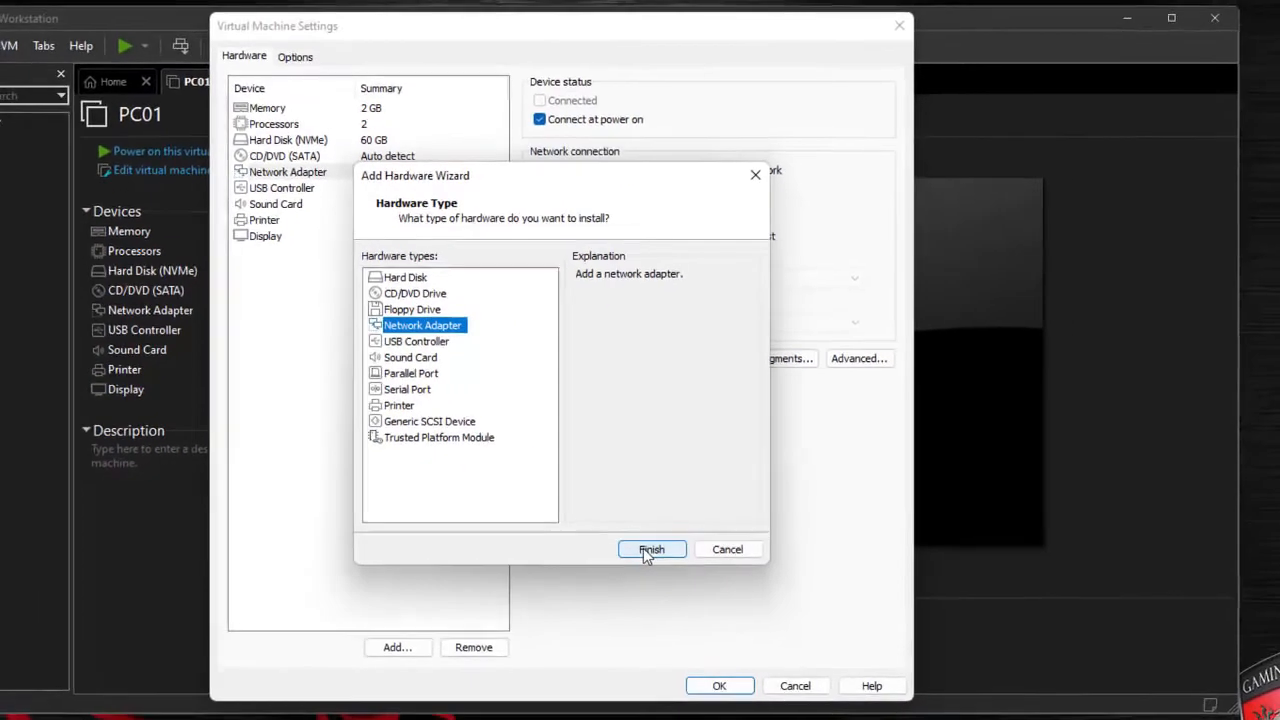
pyautogui.click(643, 548)
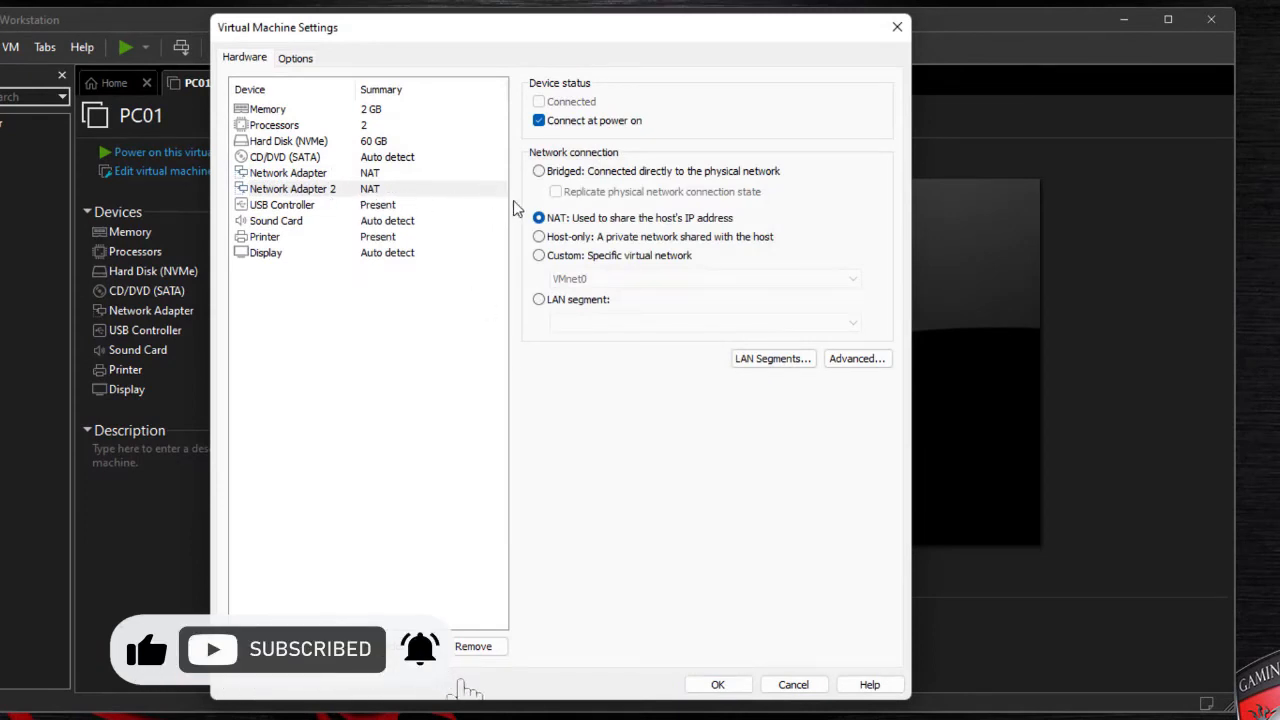
# Set Network Adapter 2 to the Host-only connection and compare it with the first network adapter
pyautogui.click(583, 240)
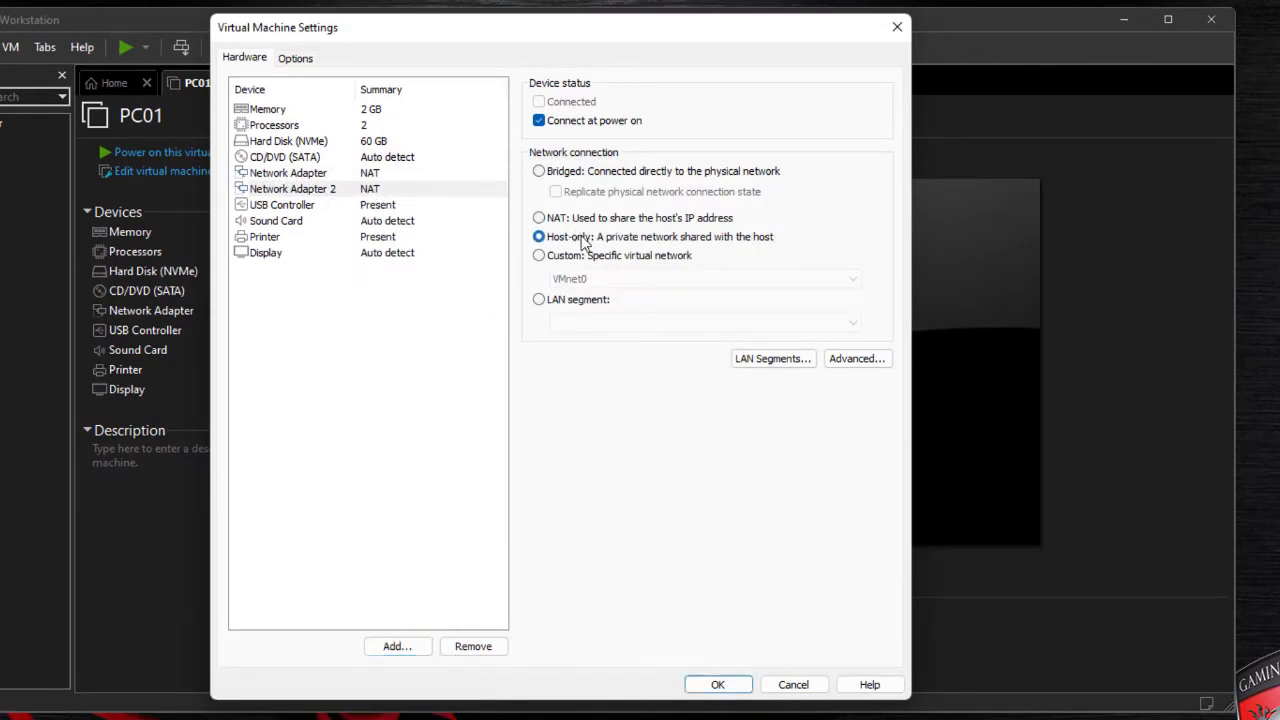
pyautogui.click(381, 177)
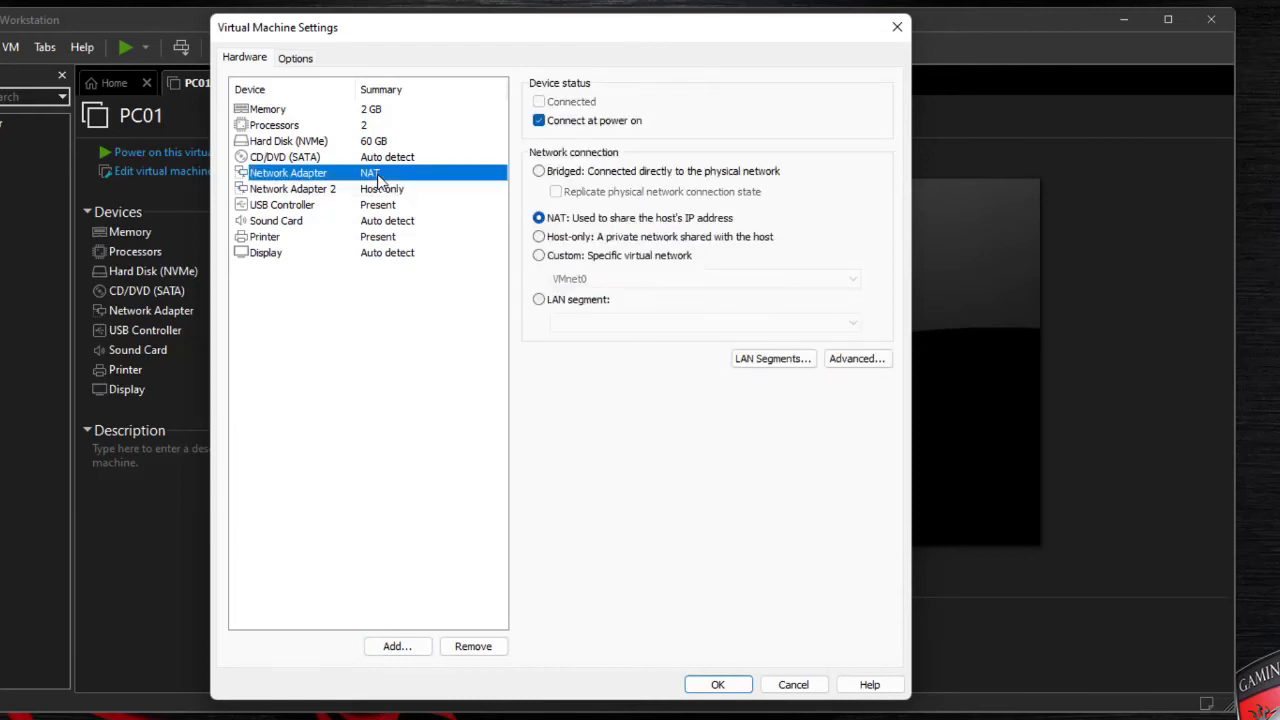
pyautogui.click(383, 193)
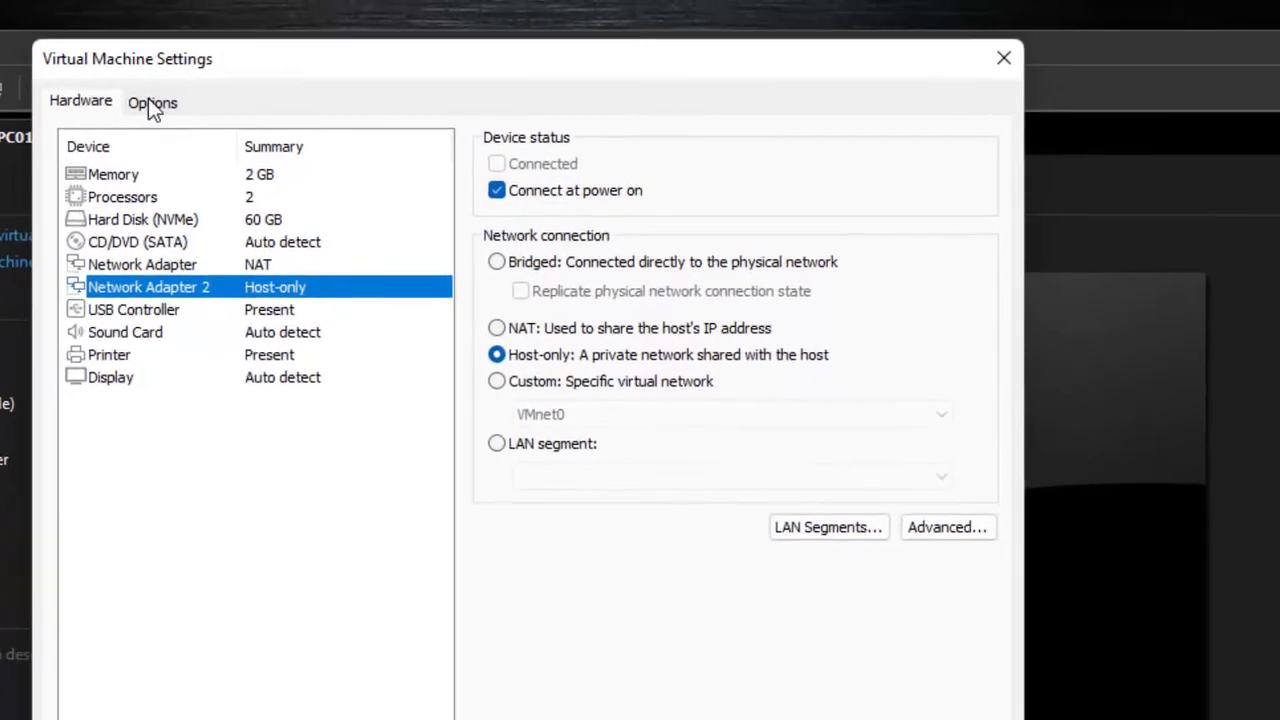
# Review PC01's general options and power options, including the choices offered for the shut down control
pyautogui.click(295, 58)
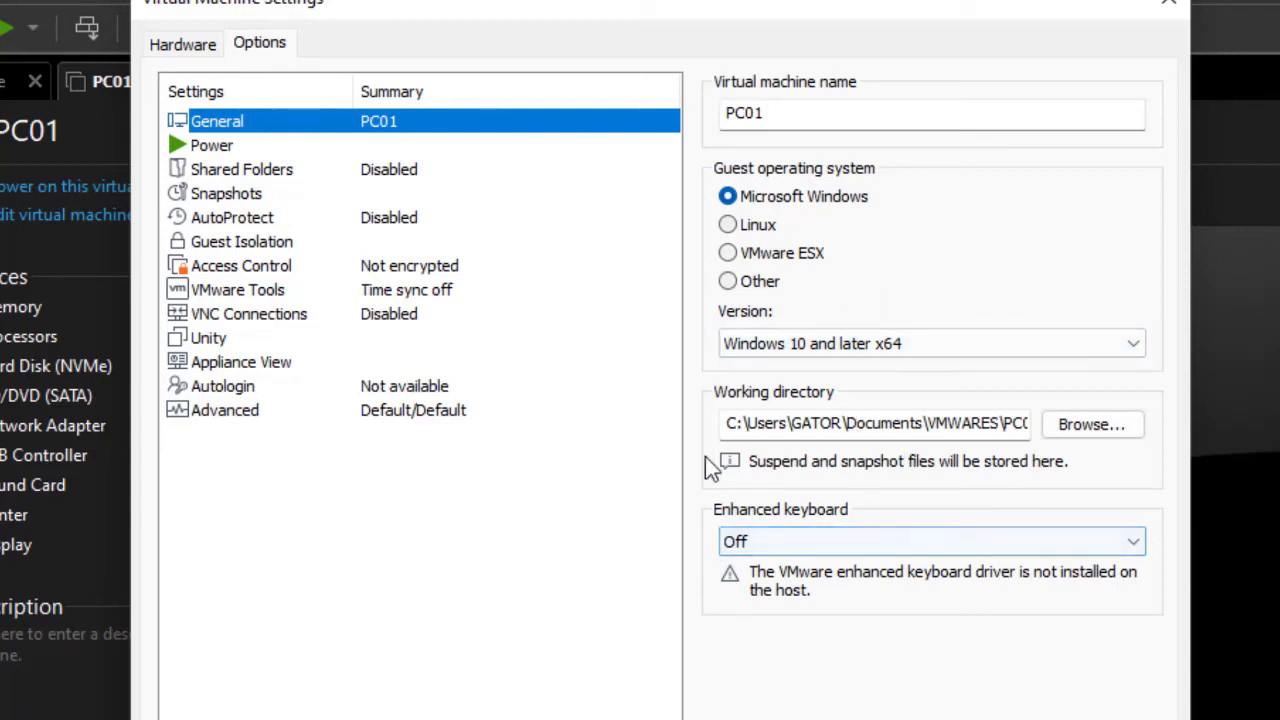
pyautogui.click(215, 146)
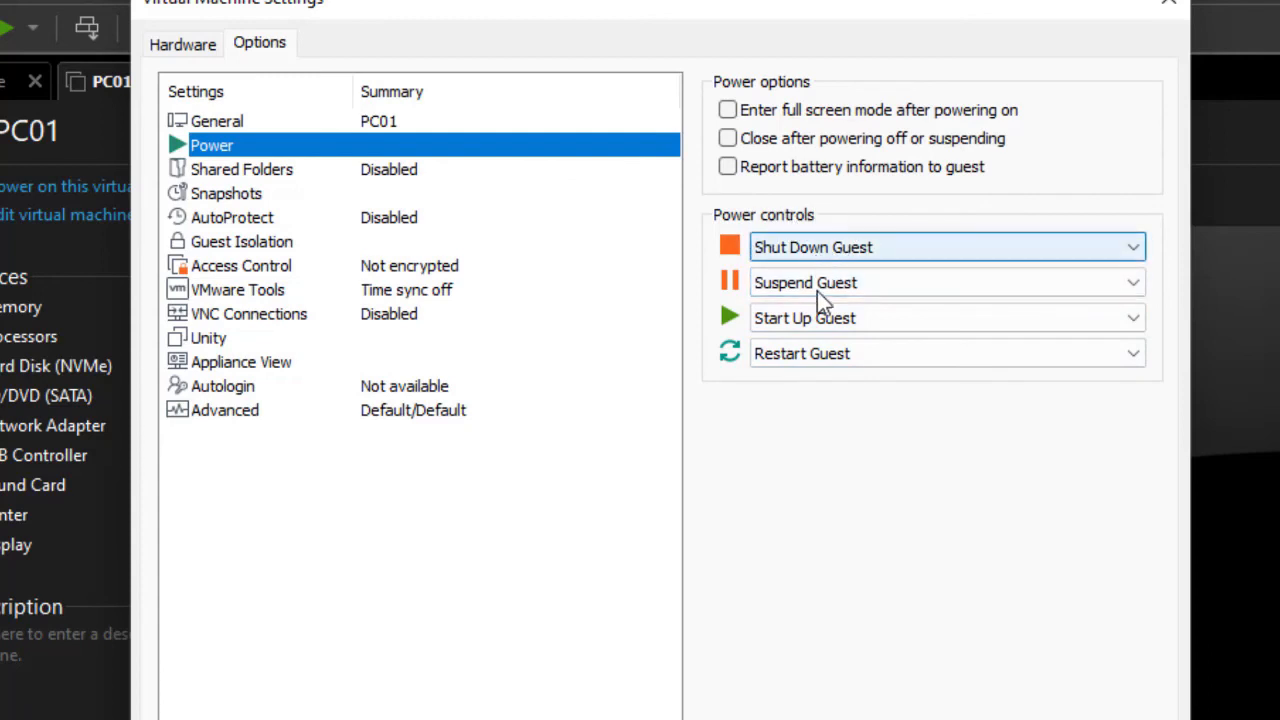
pyautogui.click(1134, 248)
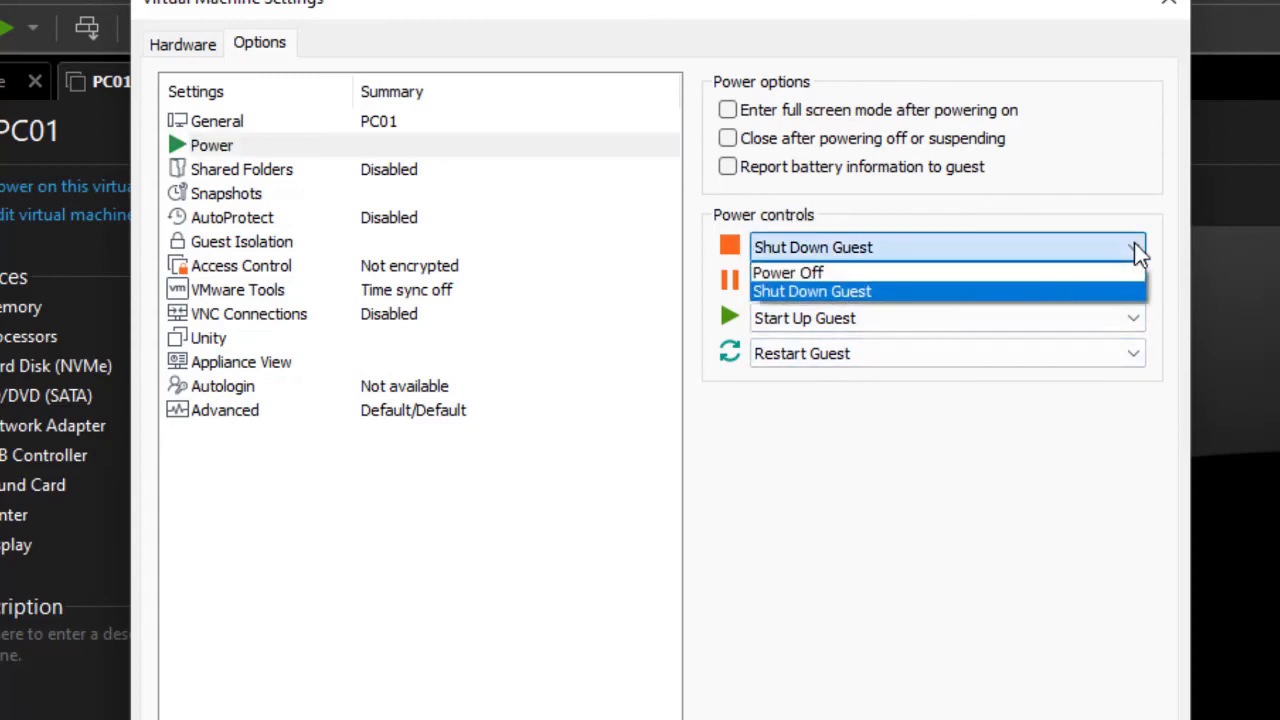
pyautogui.click(1138, 253)
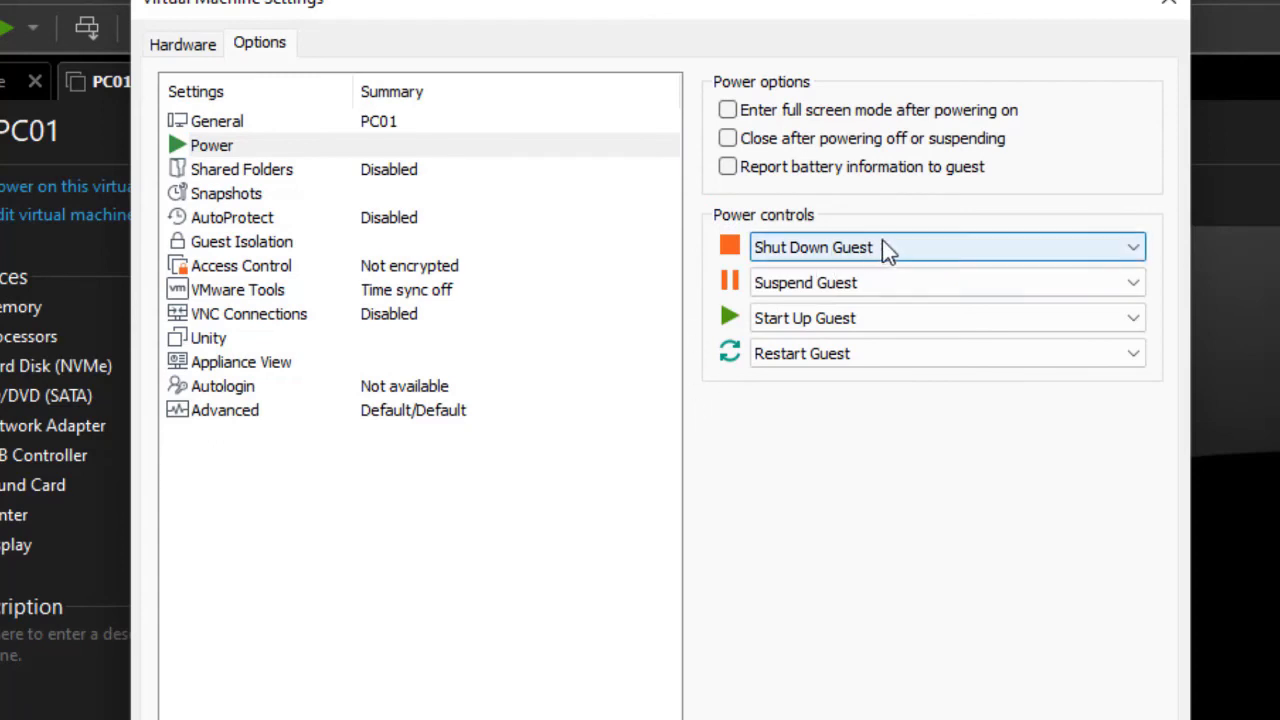
pyautogui.click(926, 250)
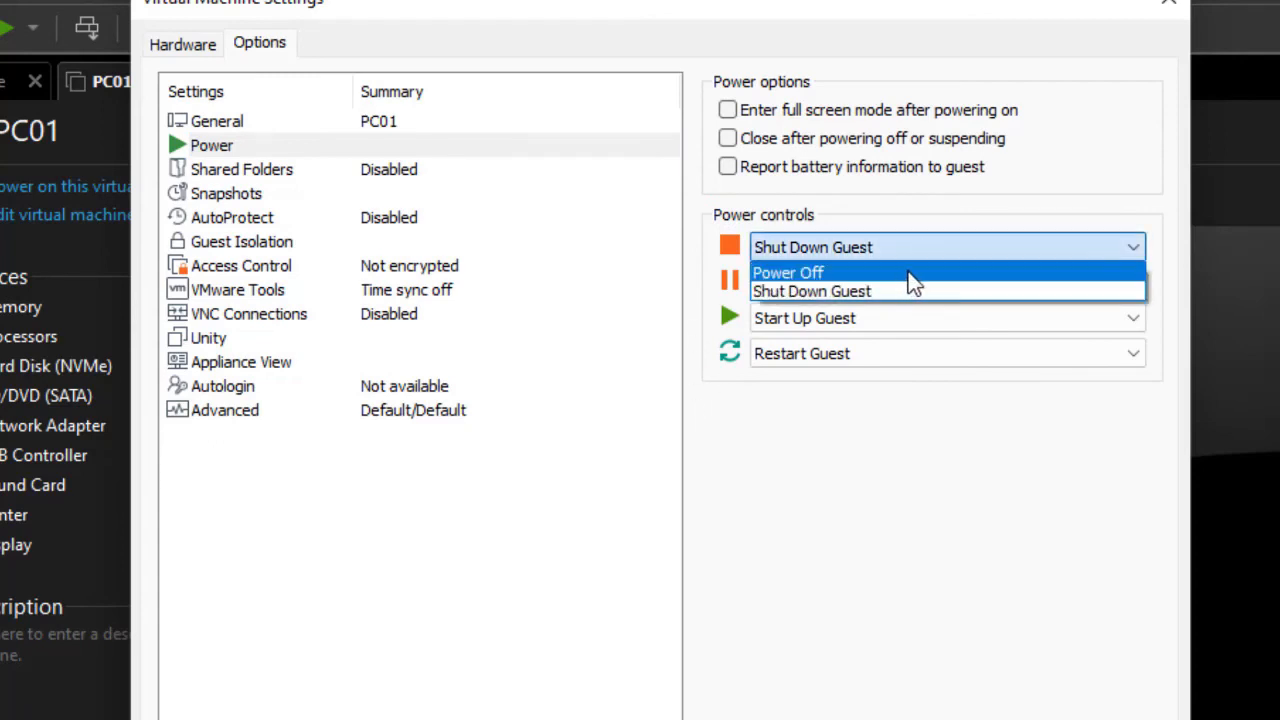
pyautogui.click(833, 212)
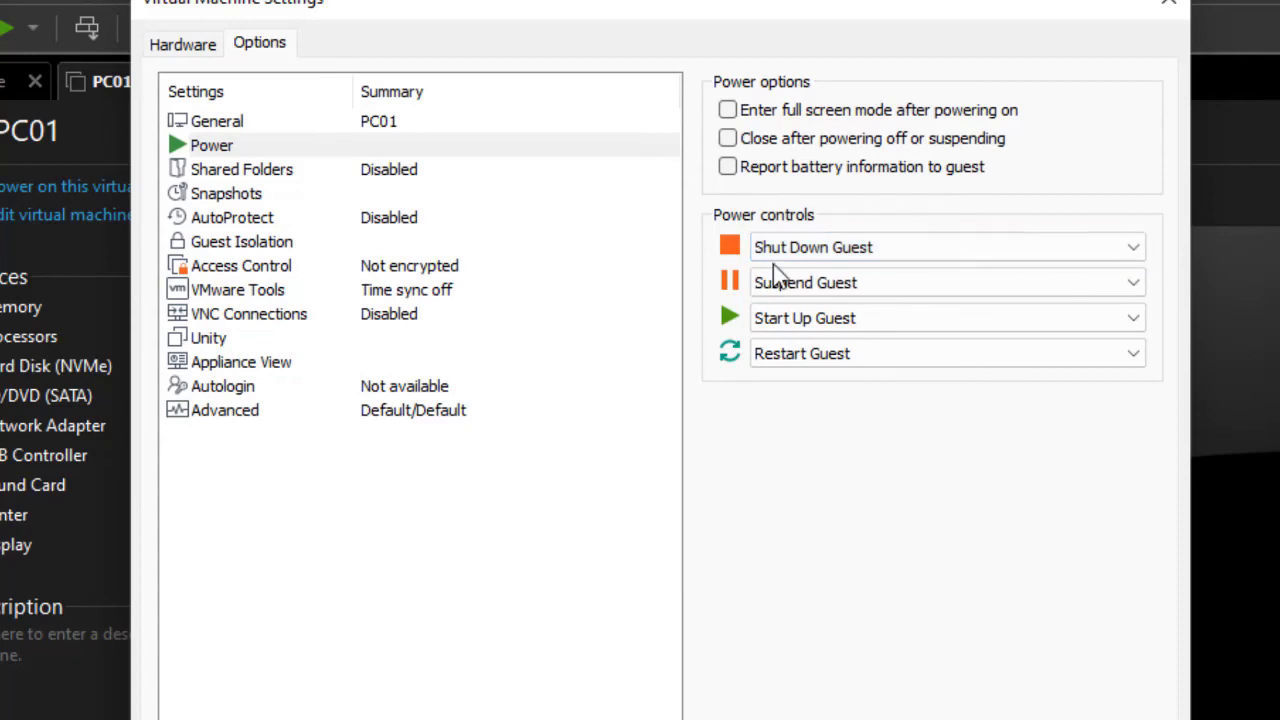
# Set folder sharing for PC01 to Always enabled in the shared folders options
pyautogui.click(225, 173)
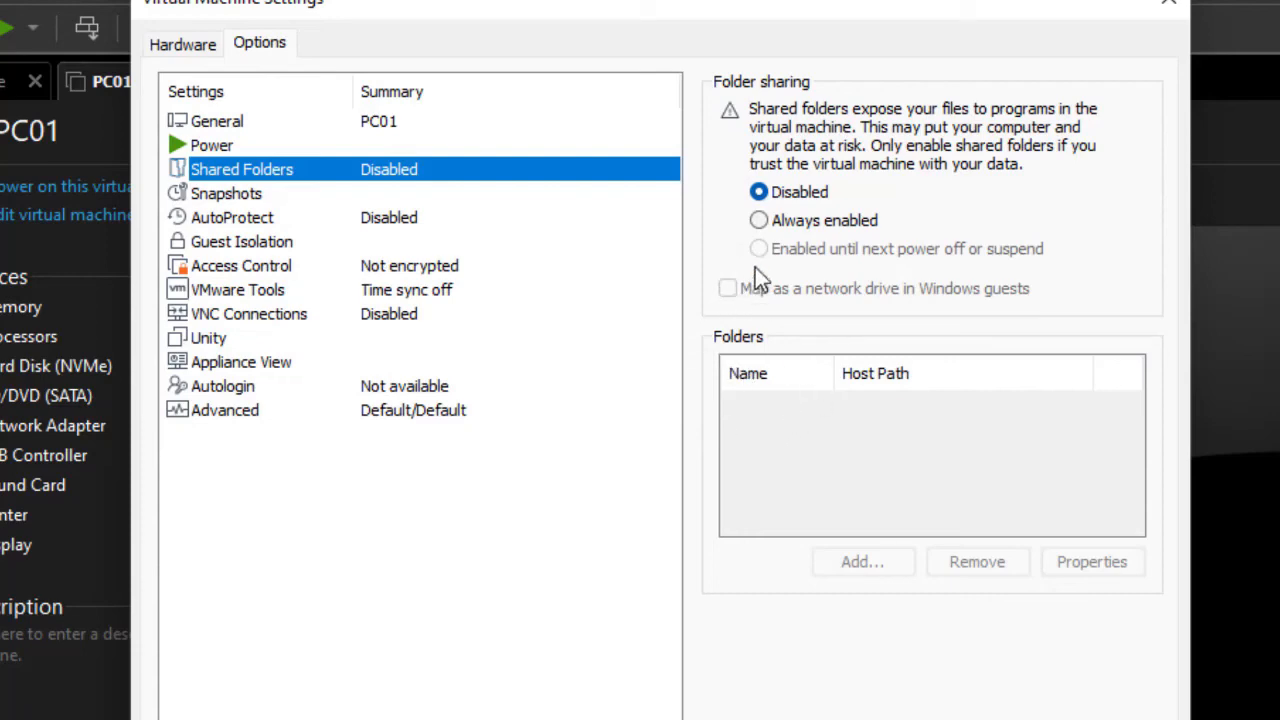
pyautogui.click(832, 232)
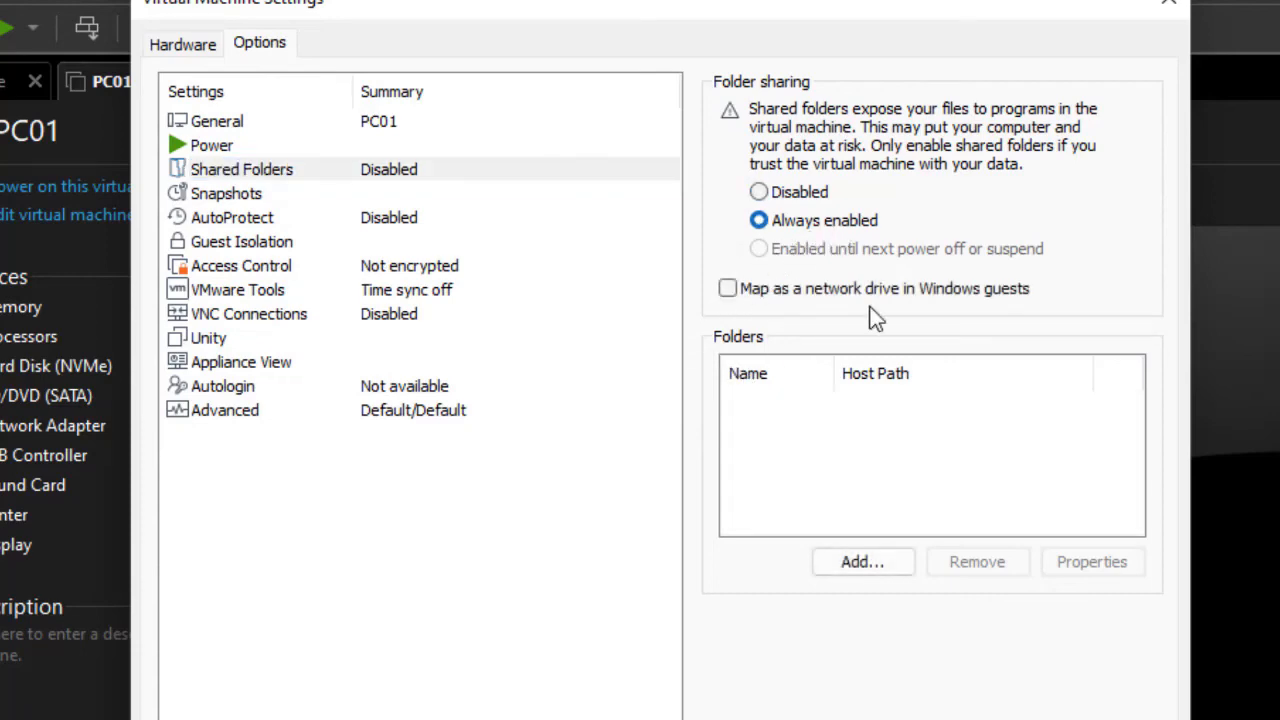
# Try adding a shared folder by browsing for a host folder, and cancel without choosing one
pyautogui.click(878, 561)
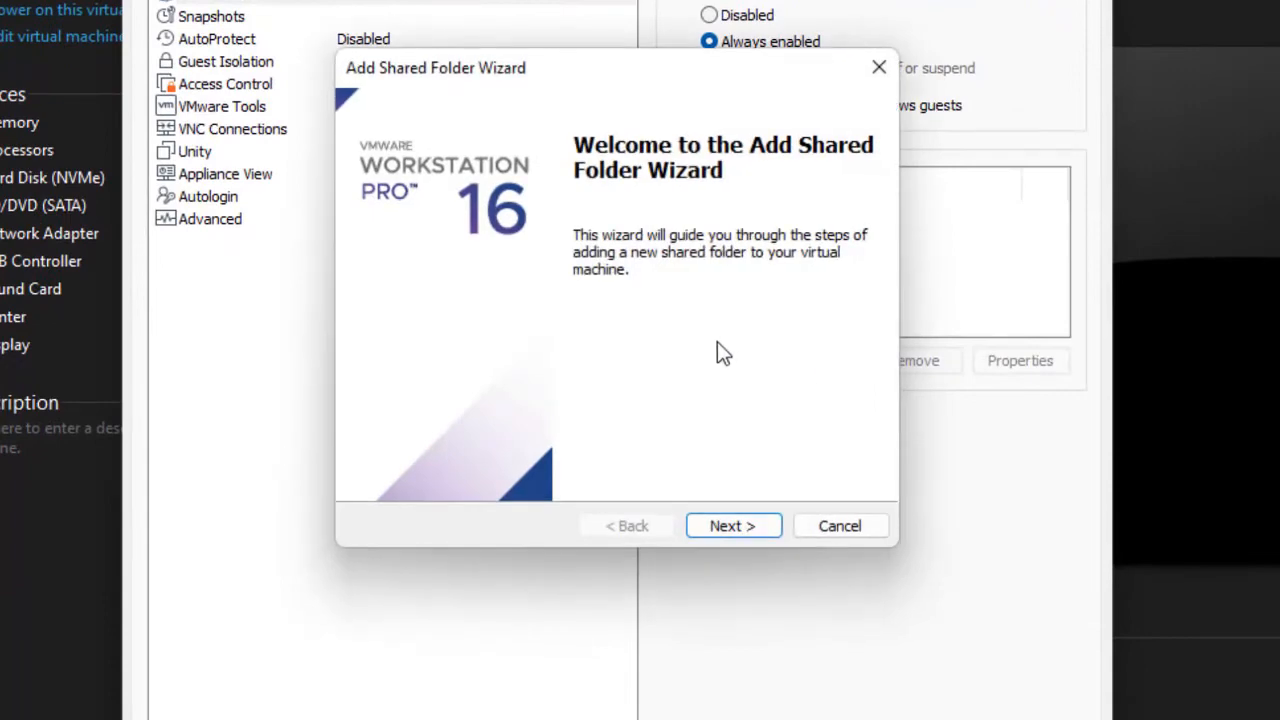
pyautogui.click(760, 522)
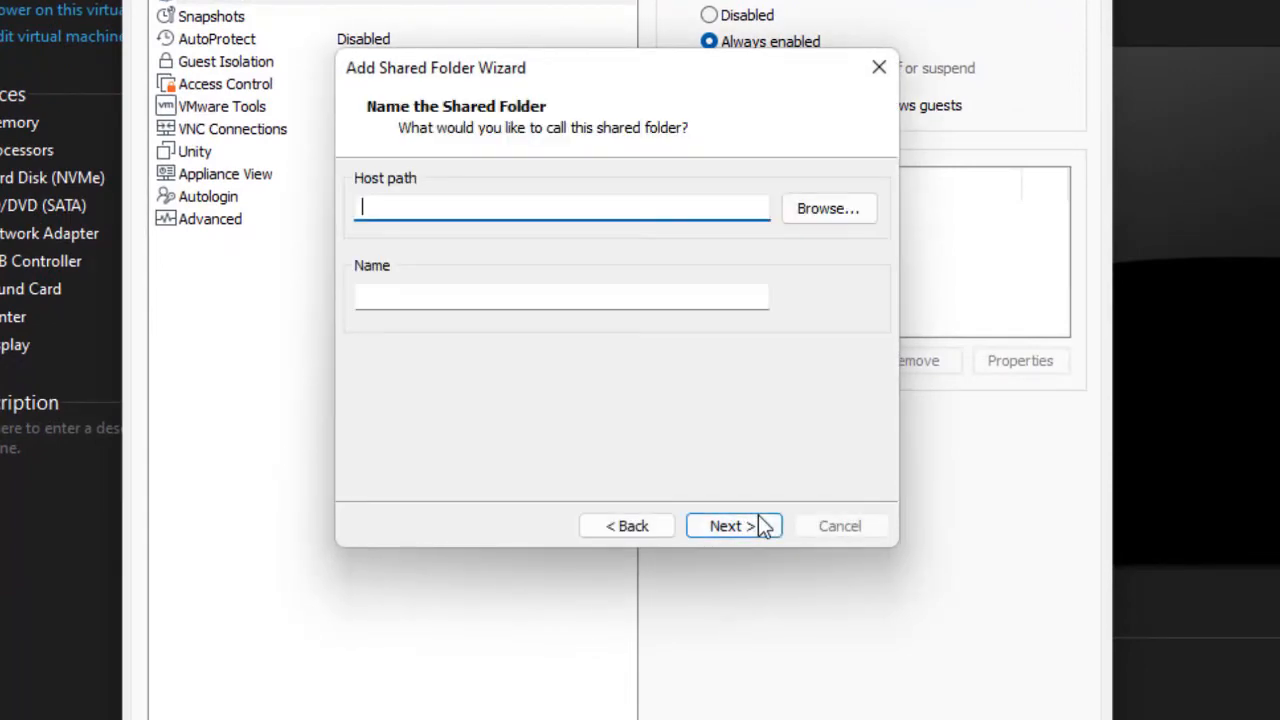
pyautogui.click(817, 212)
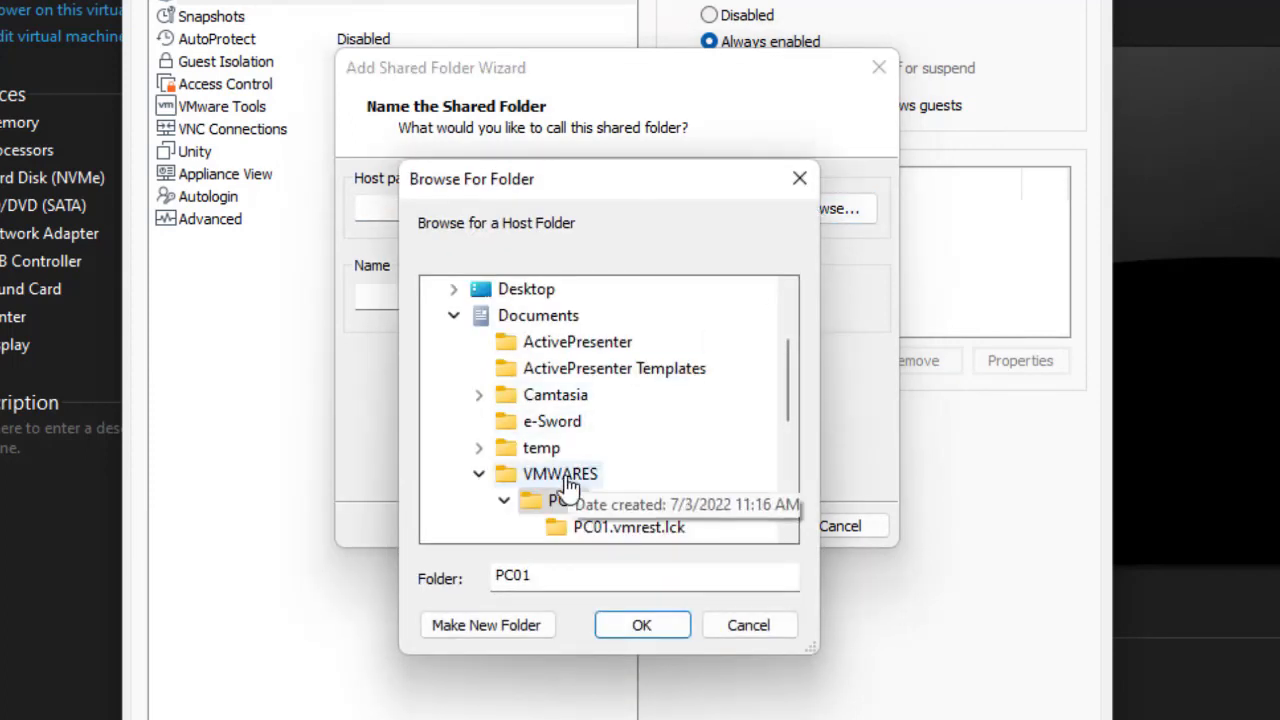
pyautogui.click(748, 628)
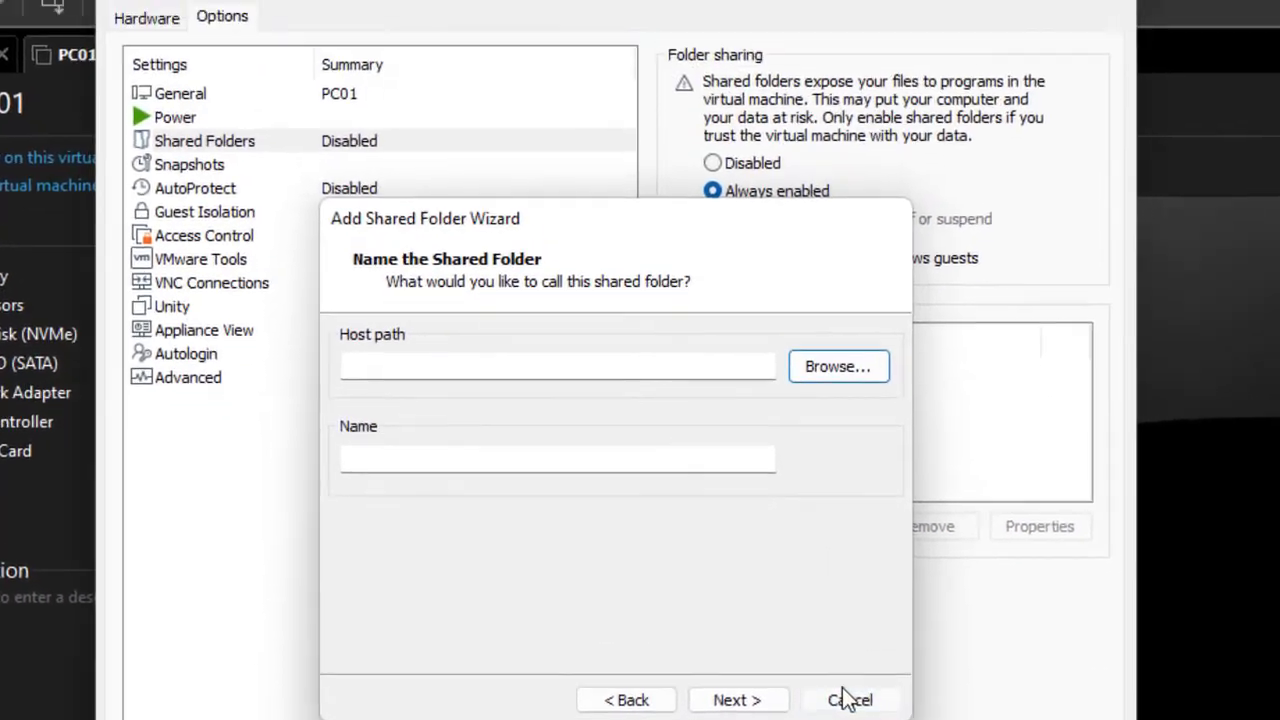
pyautogui.click(838, 530)
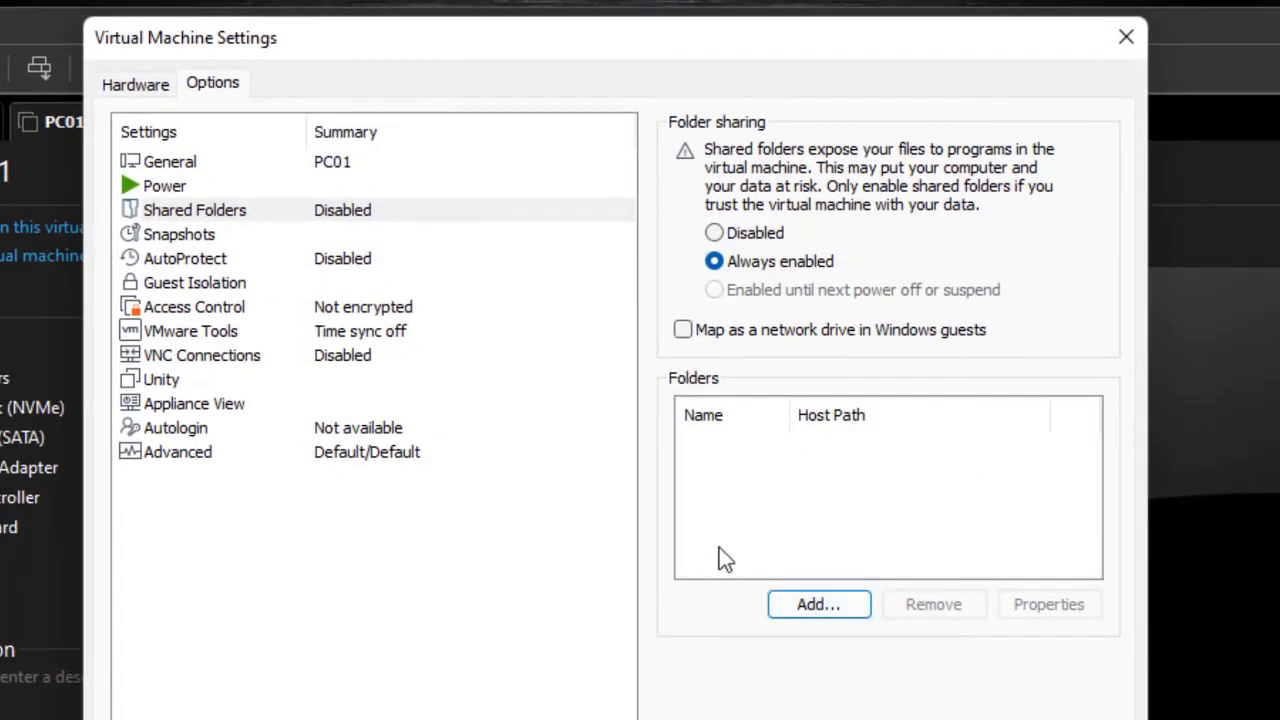
# View the snapshot power-off choices and the AutoProtect options for PC01
pyautogui.click(192, 236)
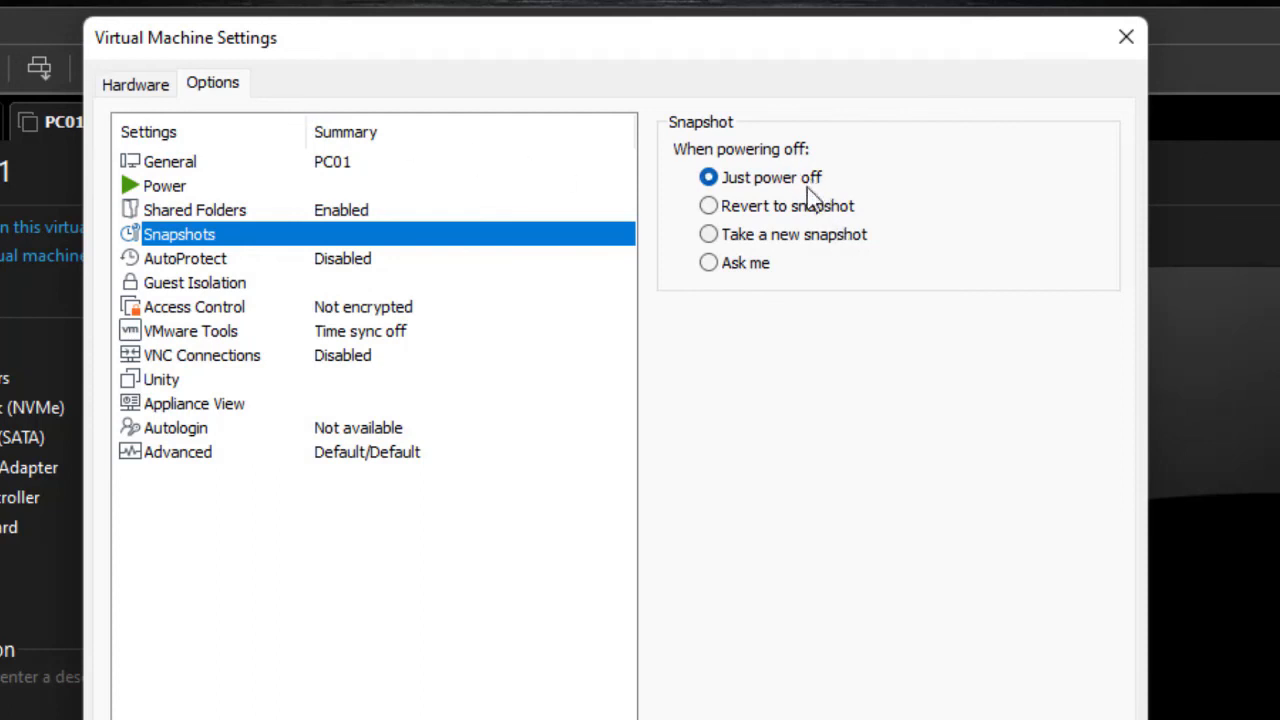
pyautogui.click(177, 265)
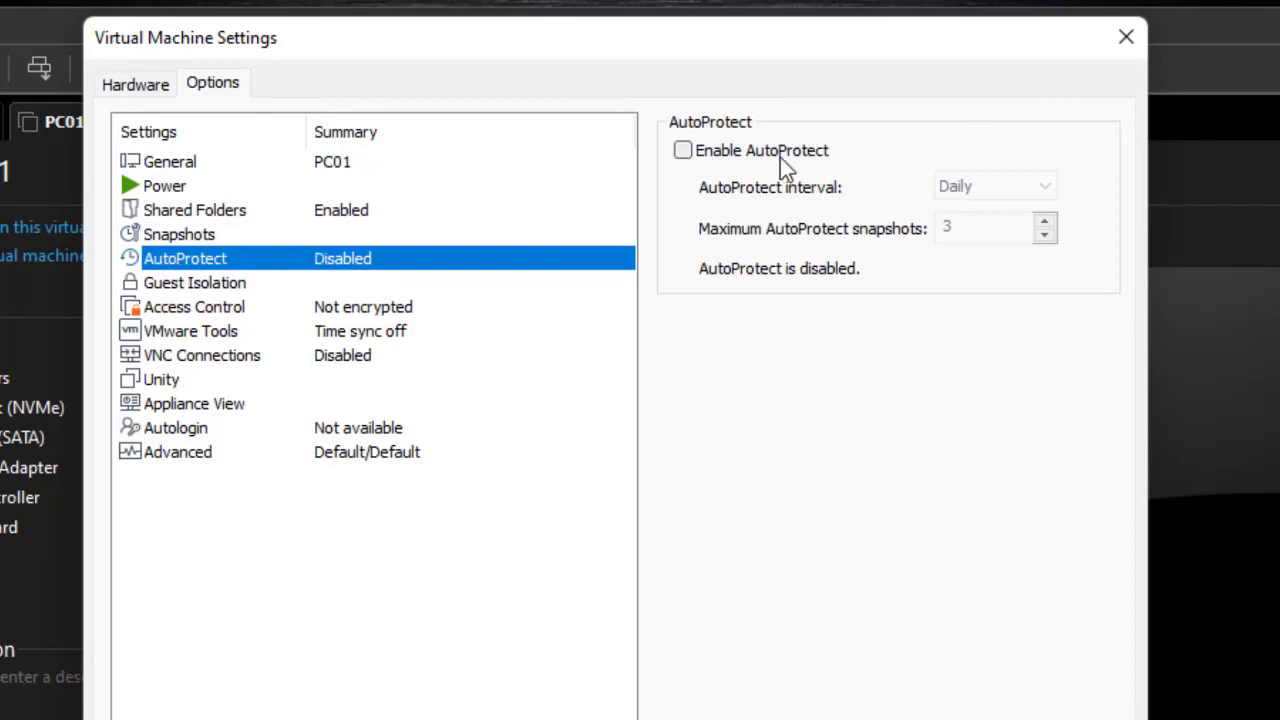
# Review PC01's remaining options from guest isolation through the advanced settings, and close the virtual machine settings without saving
pyautogui.click(247, 287)
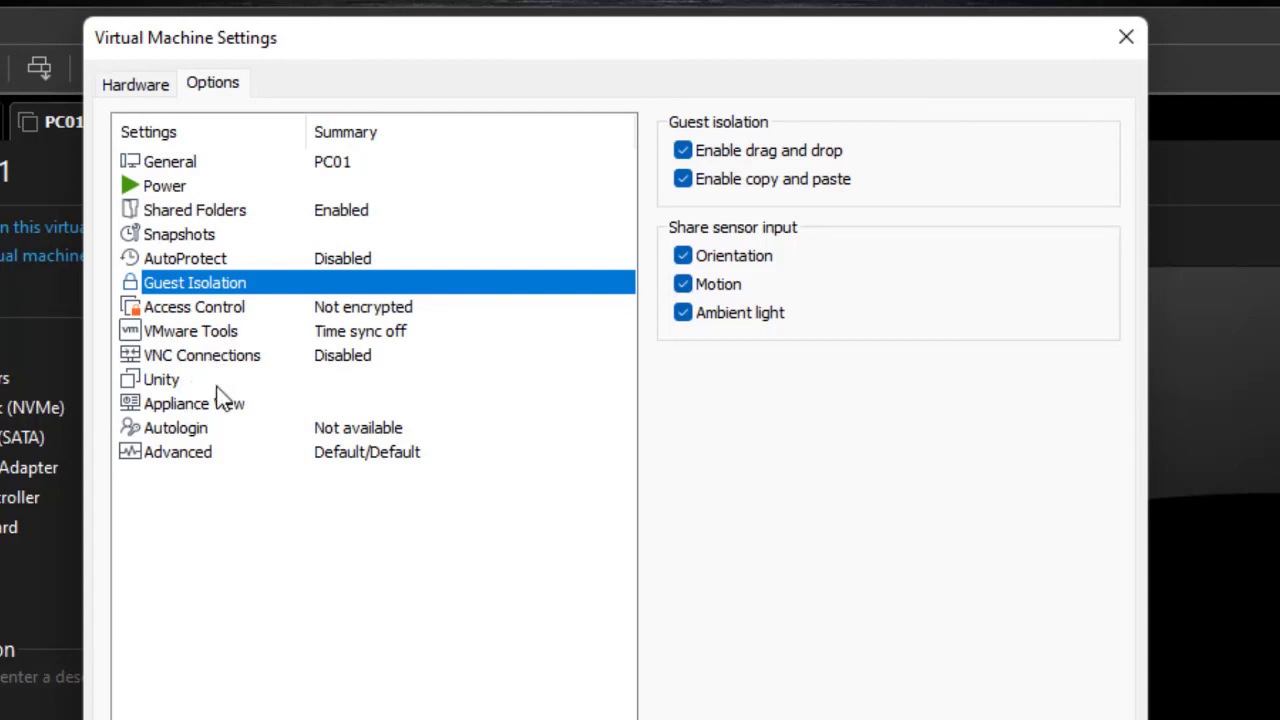
pyautogui.click(190, 310)
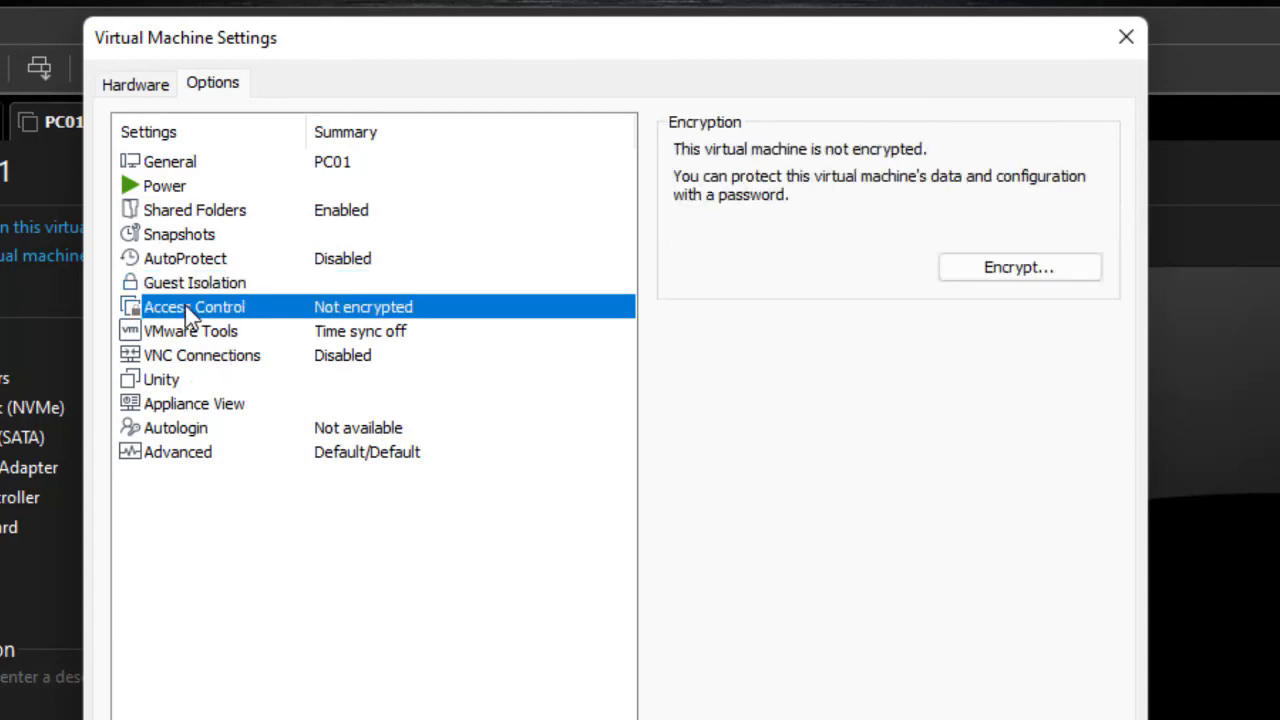
pyautogui.click(191, 332)
pyautogui.click(195, 358)
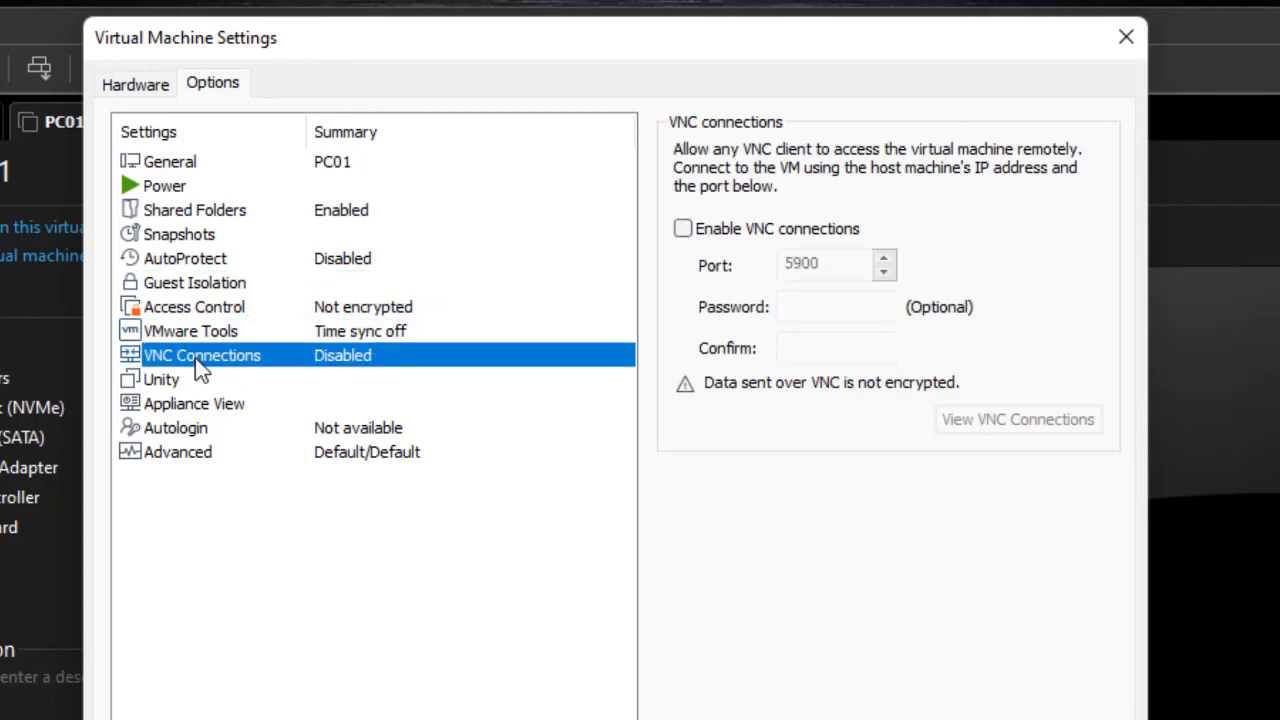
pyautogui.click(158, 381)
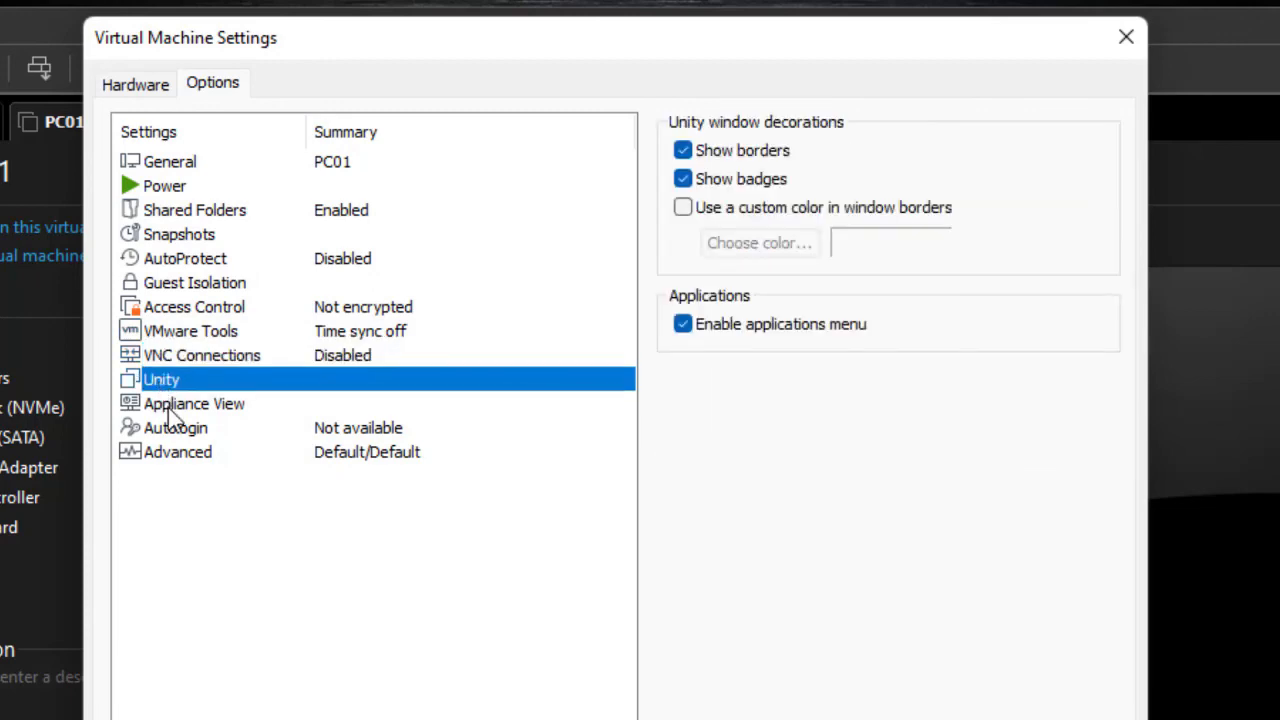
pyautogui.click(168, 405)
pyautogui.click(175, 430)
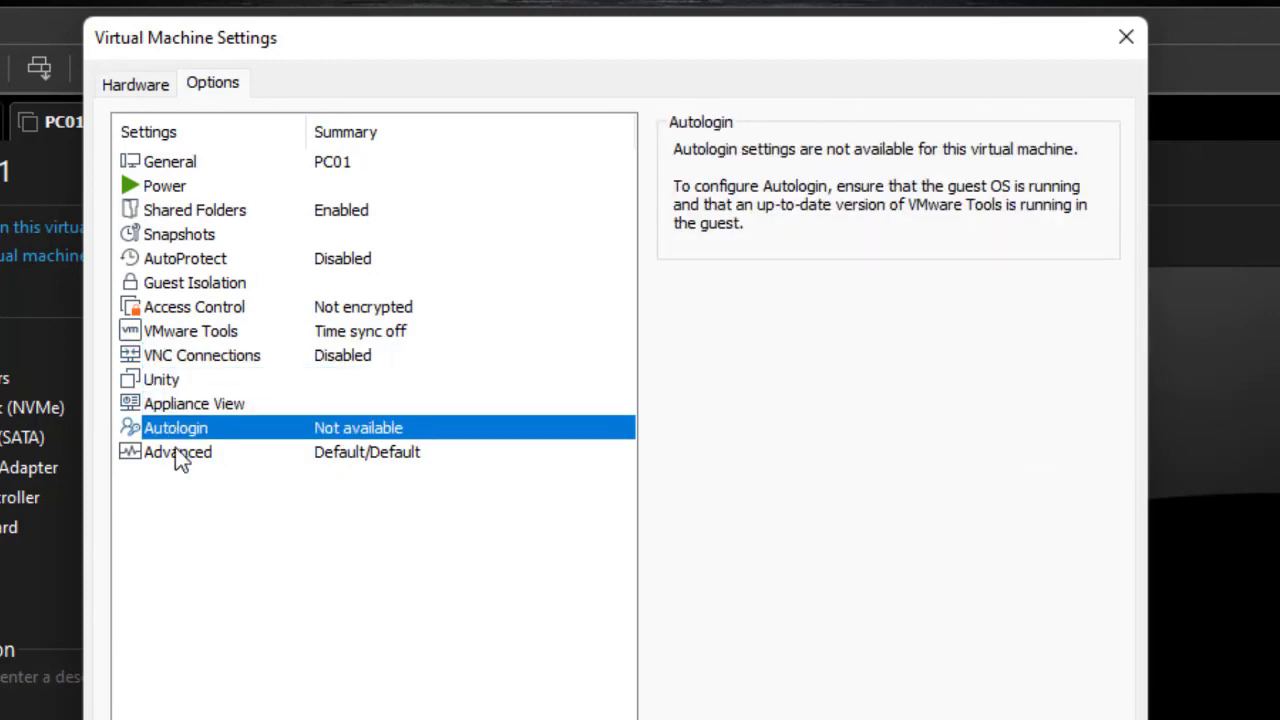
pyautogui.click(177, 455)
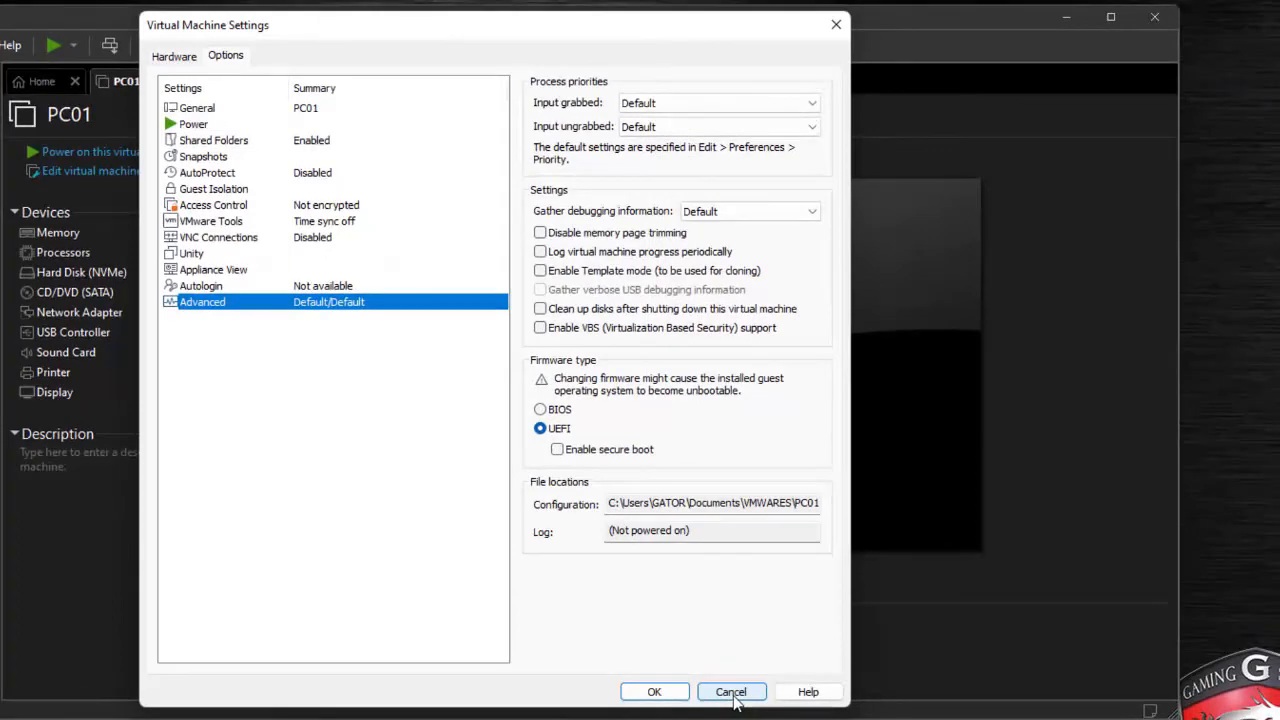
pyautogui.click(733, 692)
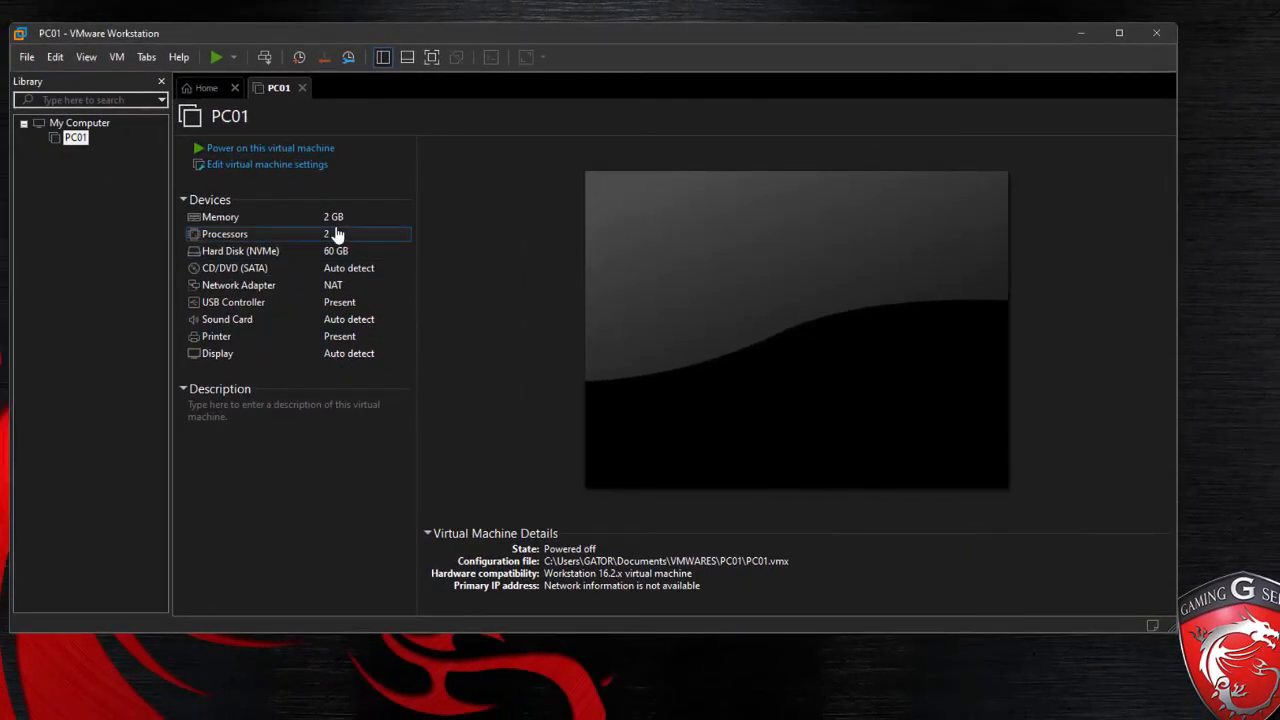
# View the power and snapshot commands for PC01, open the Take Snapshot dialog and cancel it without taking a snapshot
pyautogui.click(116, 57)
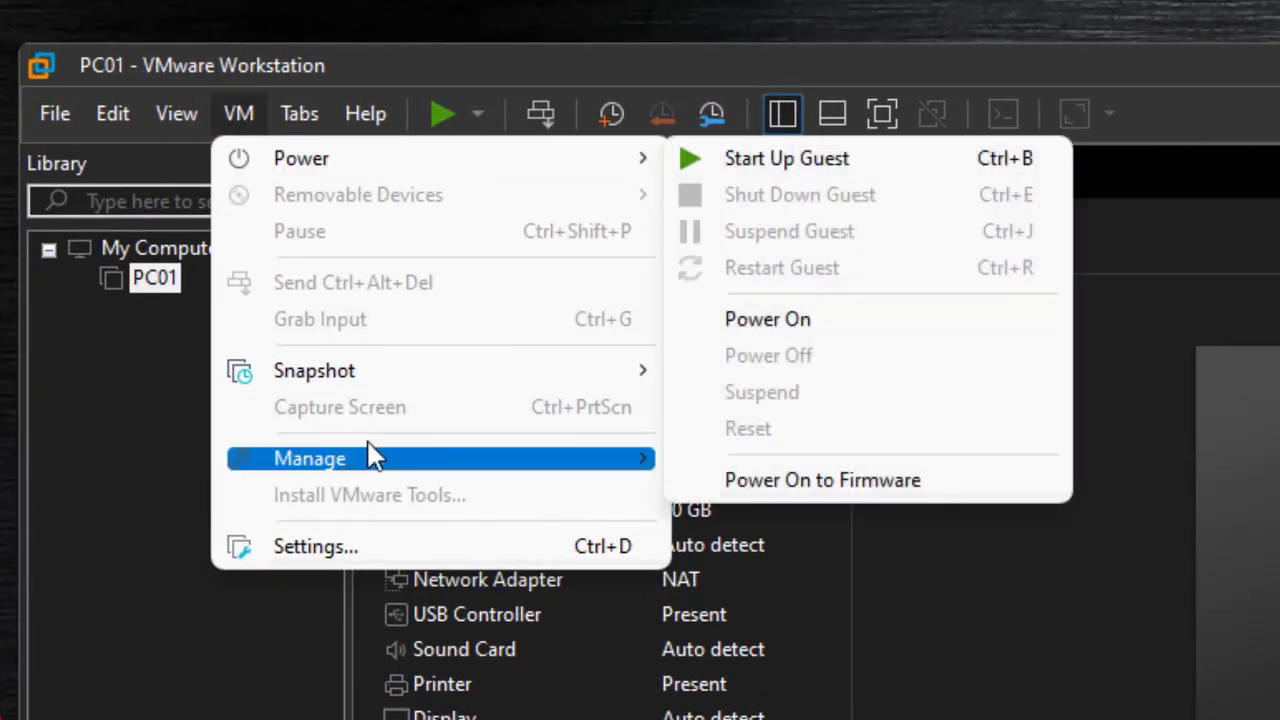
pyautogui.moveTo(413, 372)
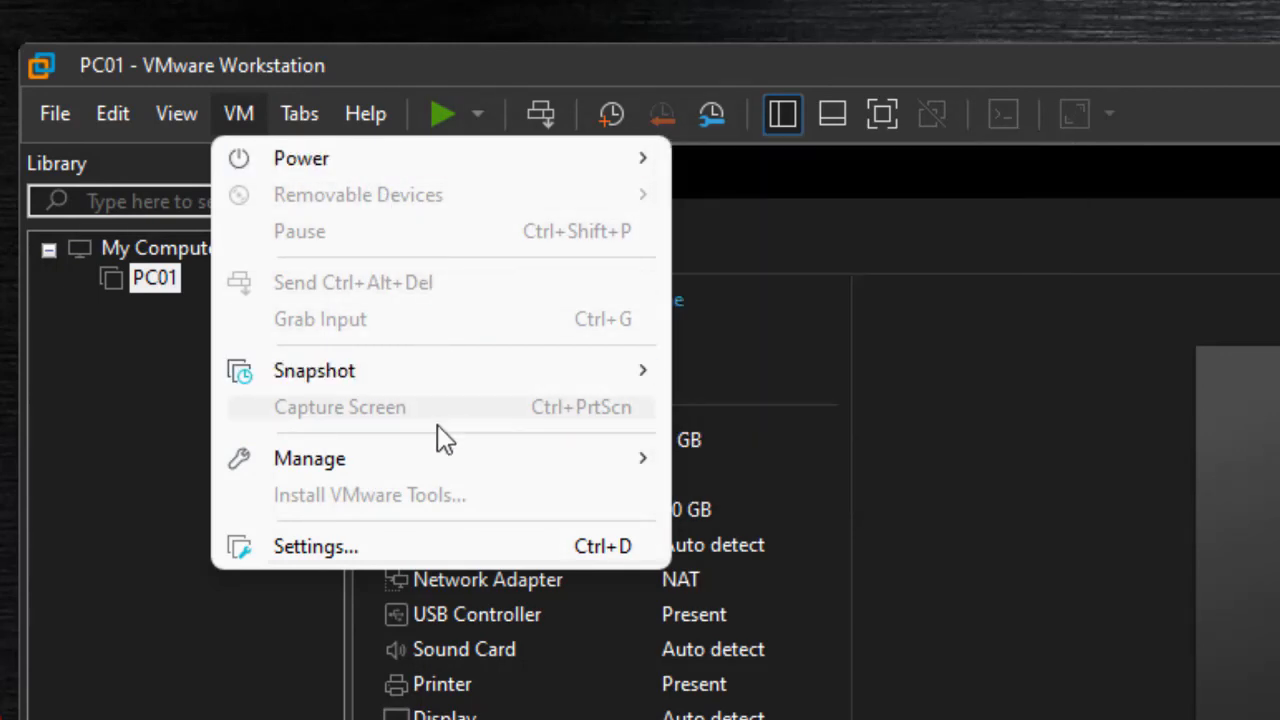
pyautogui.moveTo(461, 376)
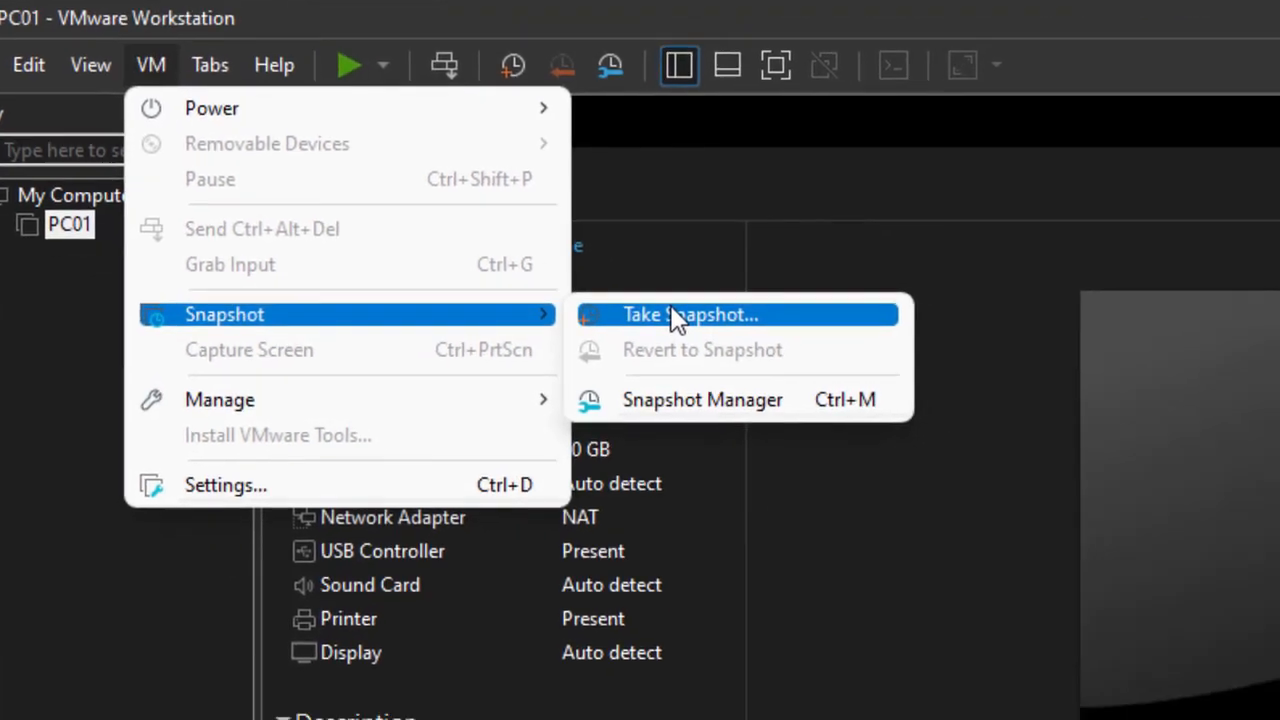
pyautogui.click(779, 372)
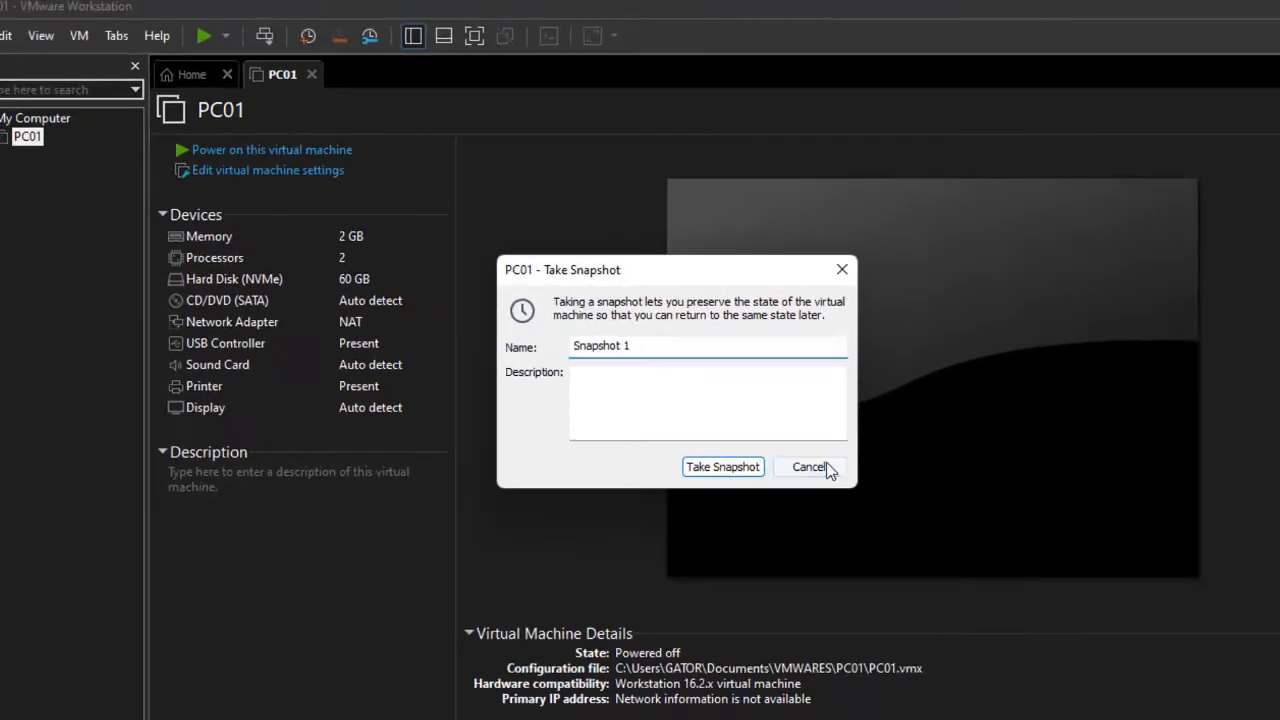
pyautogui.click(990, 557)
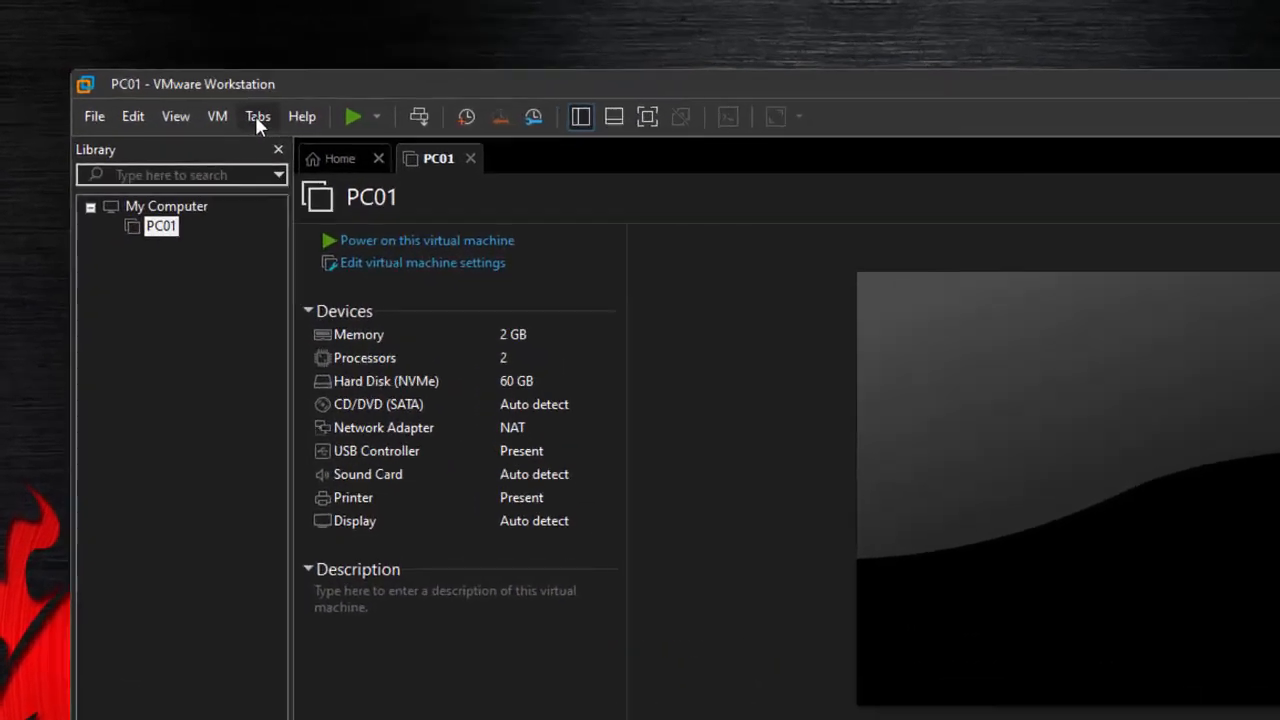
pyautogui.click(186, 86)
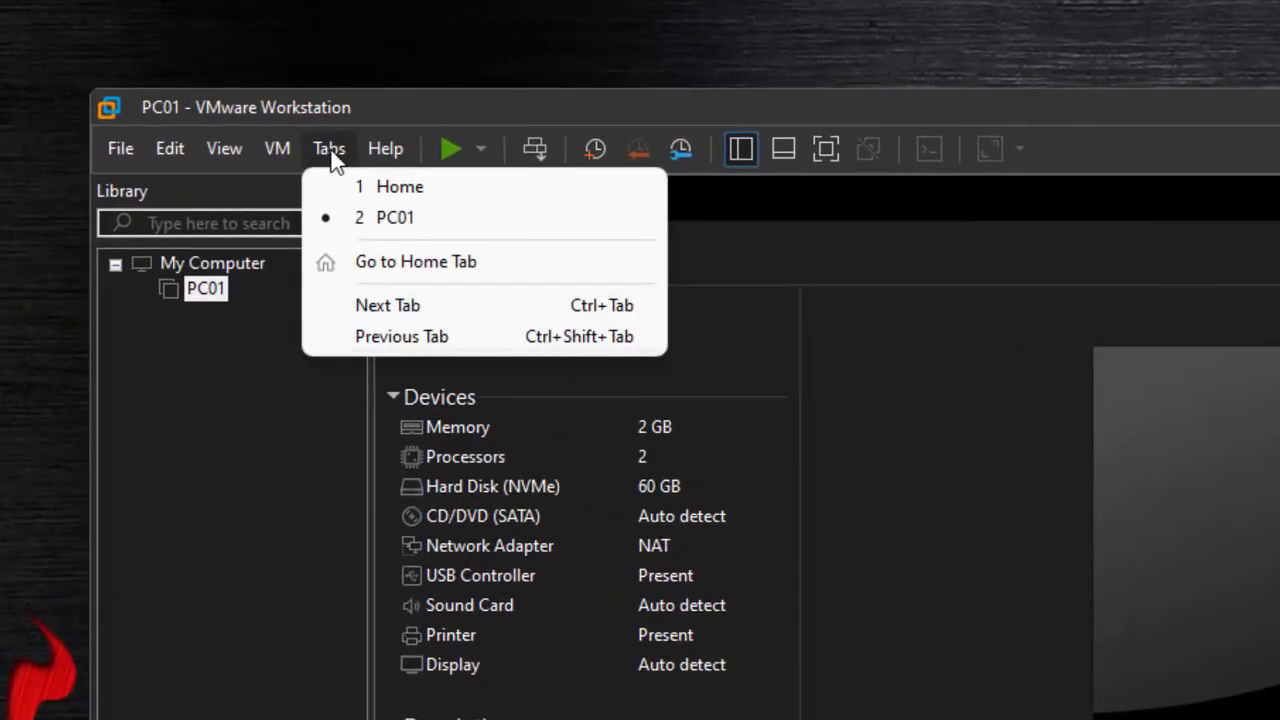
pyautogui.moveTo(380, 160)
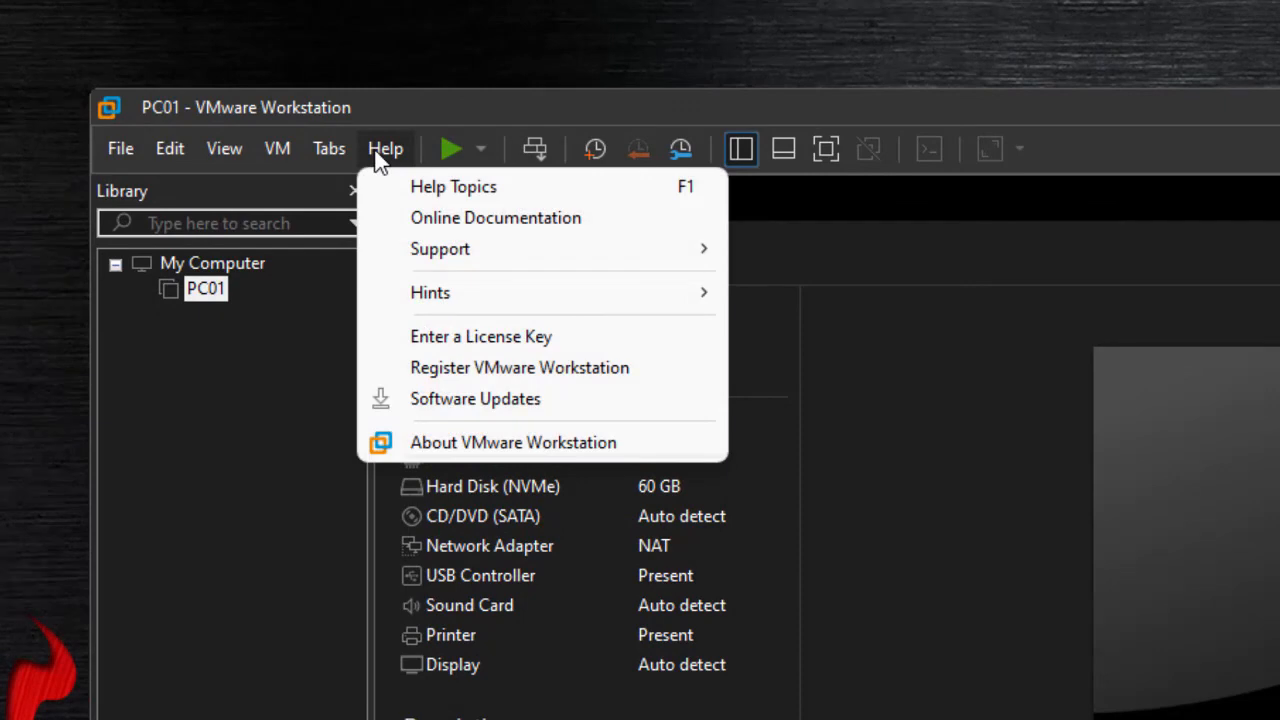
pyautogui.moveTo(316, 160)
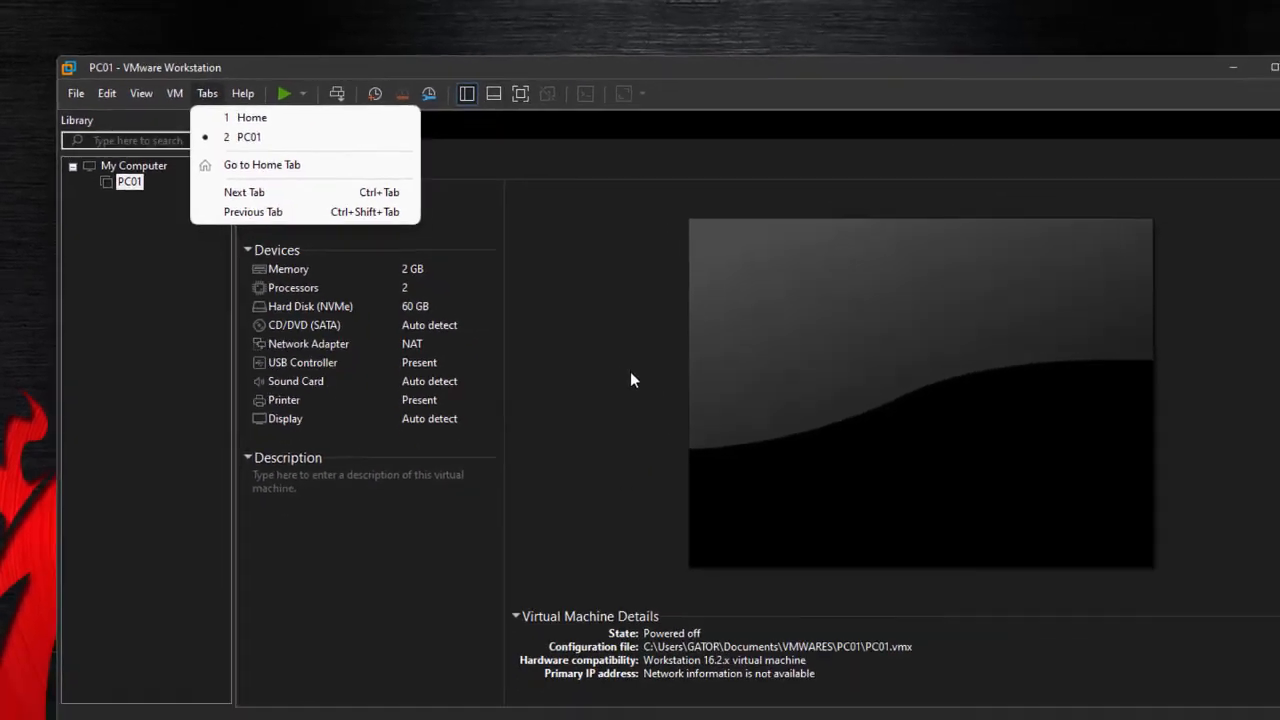
pyautogui.click(1003, 591)
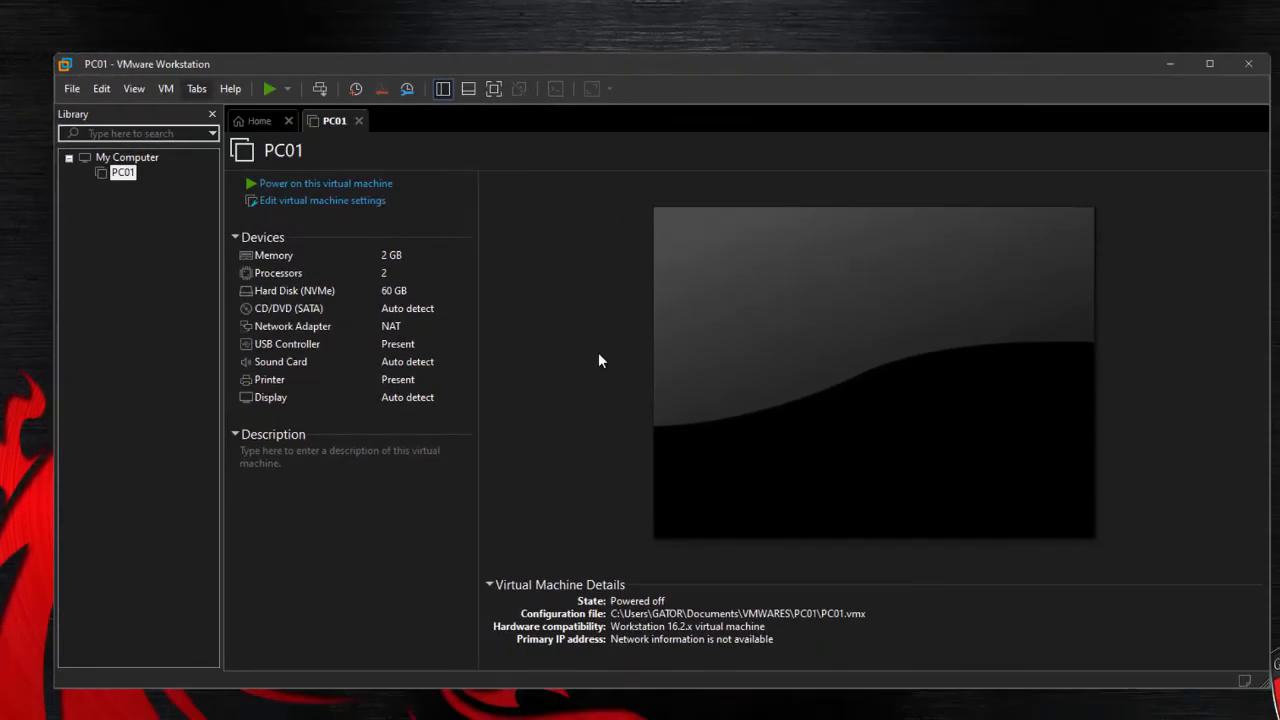